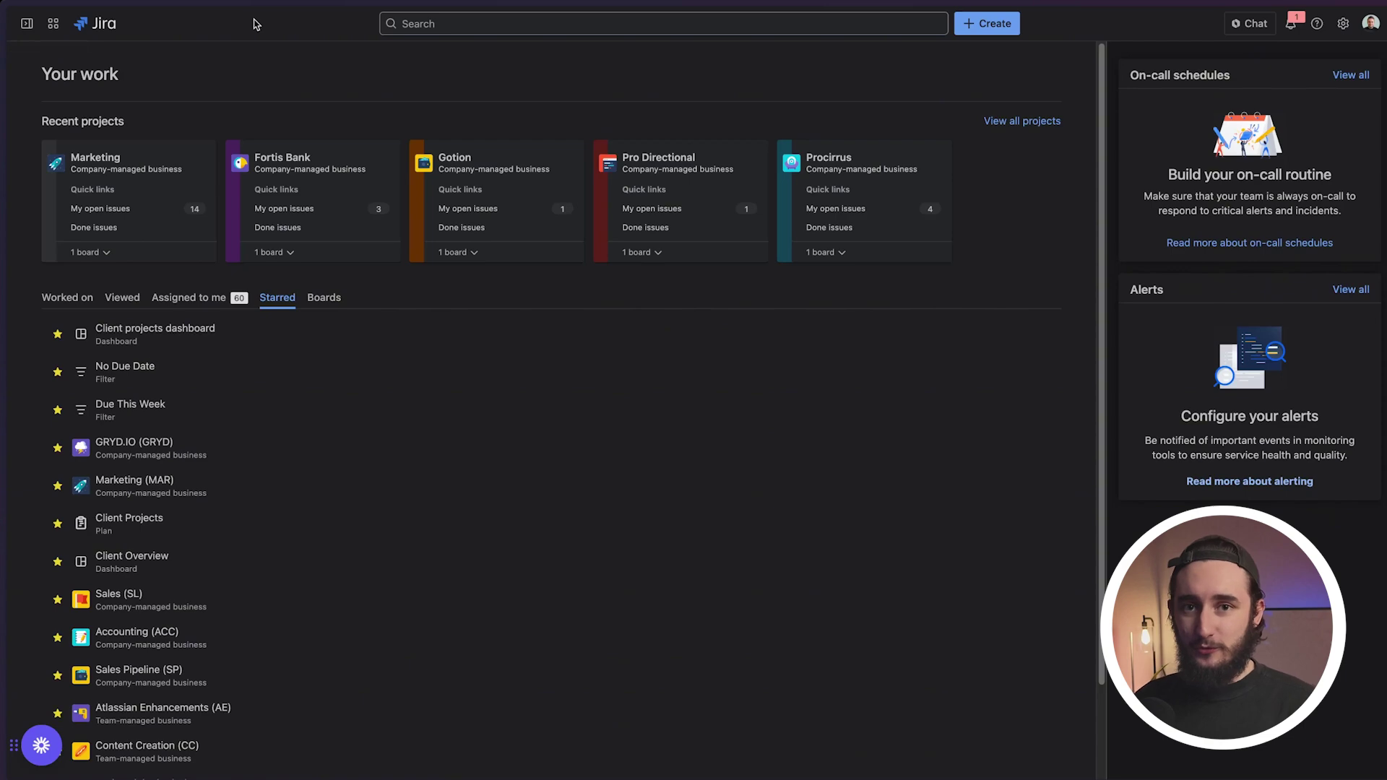
Step: Open Jira's settings menu to reach organization user management
{"action": "left_click", "coordinate": [1344, 25]}
Step: Go to the Domains page under Atlassian Administration's organization settings
{"action": "left_click", "coordinate": [1185, 413]}
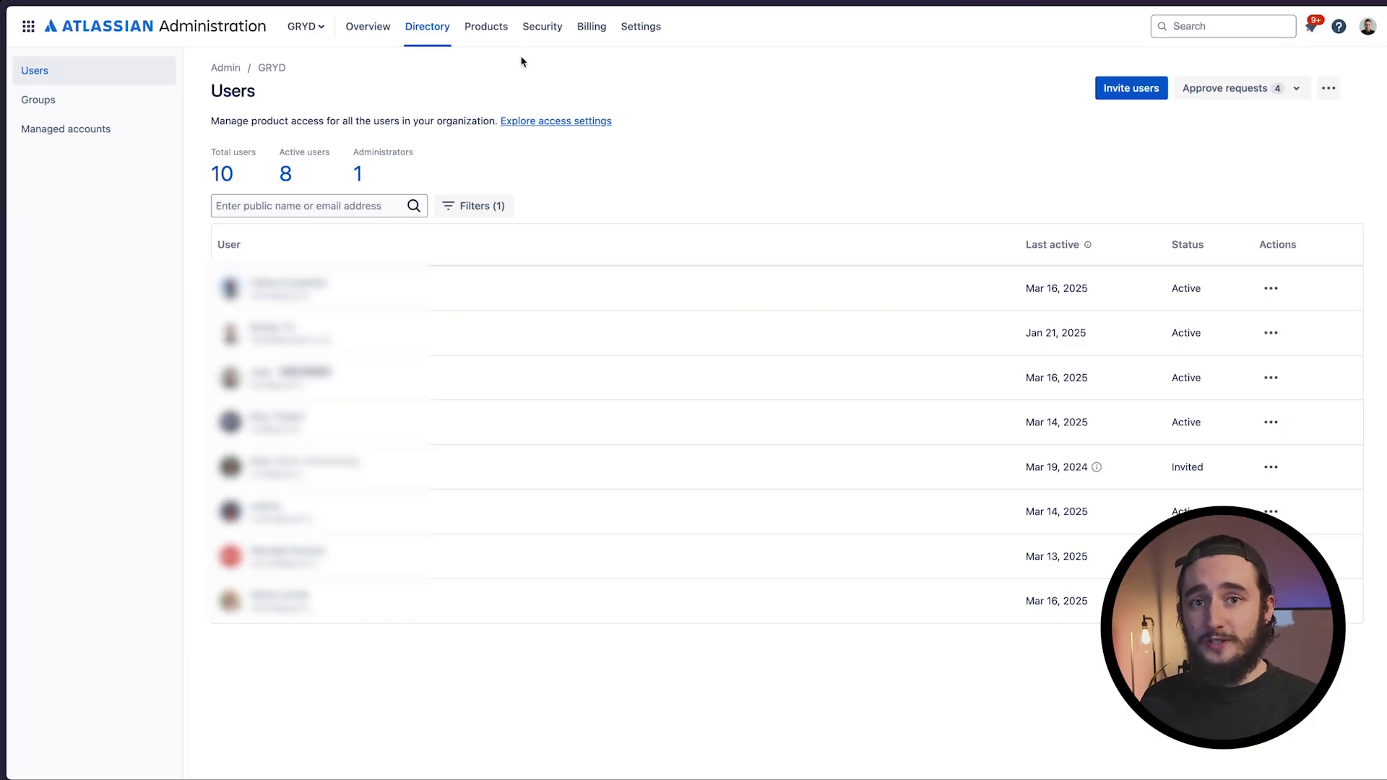
{"action": "left_click", "coordinate": [640, 27]}
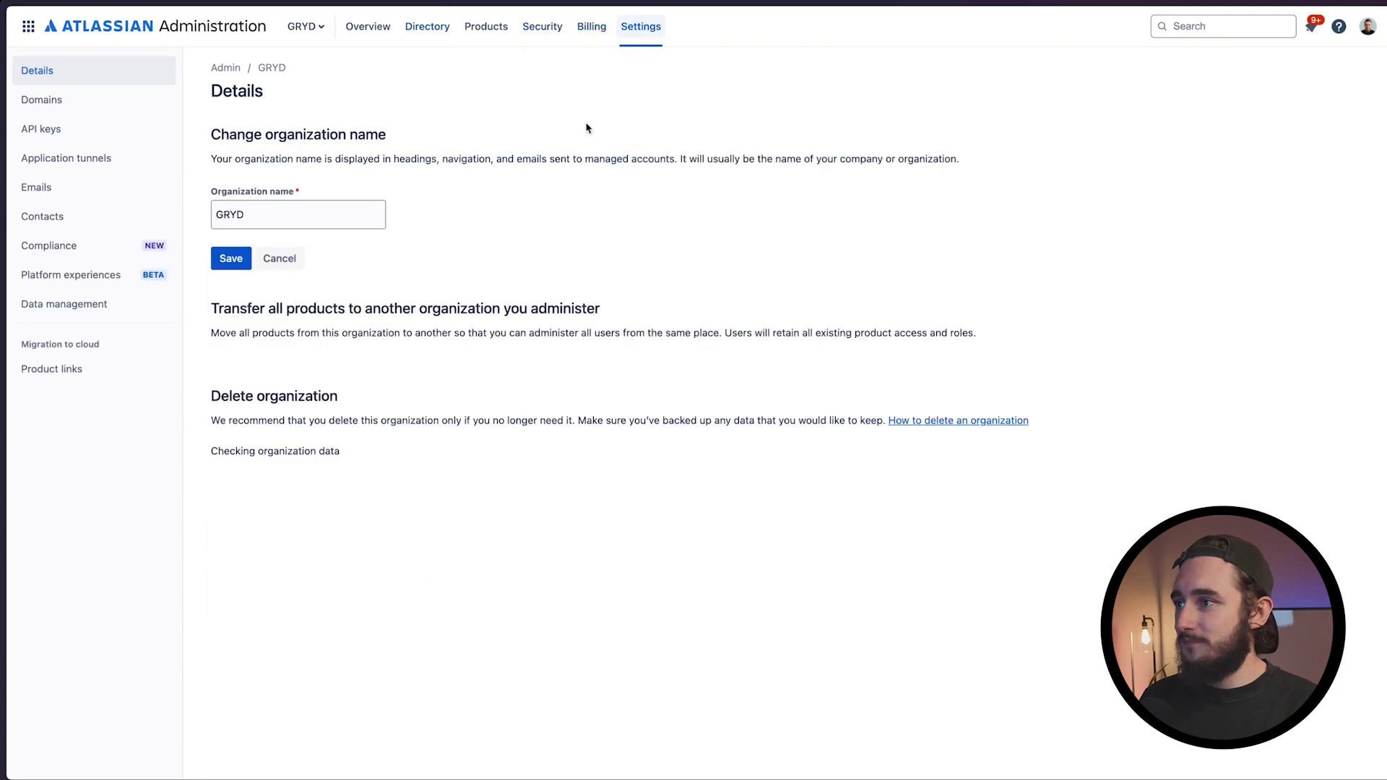
{"action": "left_click", "coordinate": [124, 114]}
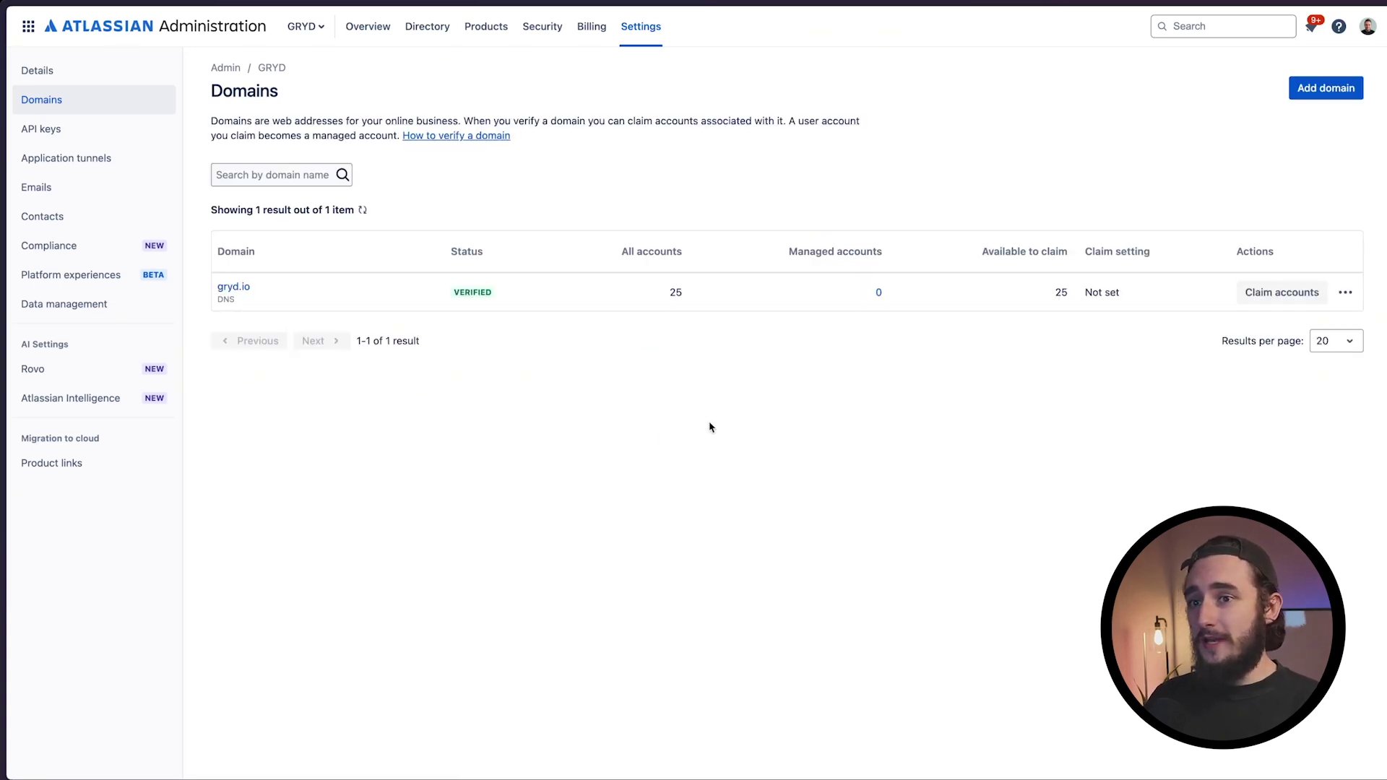
Step: Claim all 25 gryd.io accounts, keeping the Automatically claim setting
{"action": "left_click", "coordinate": [1283, 293]}
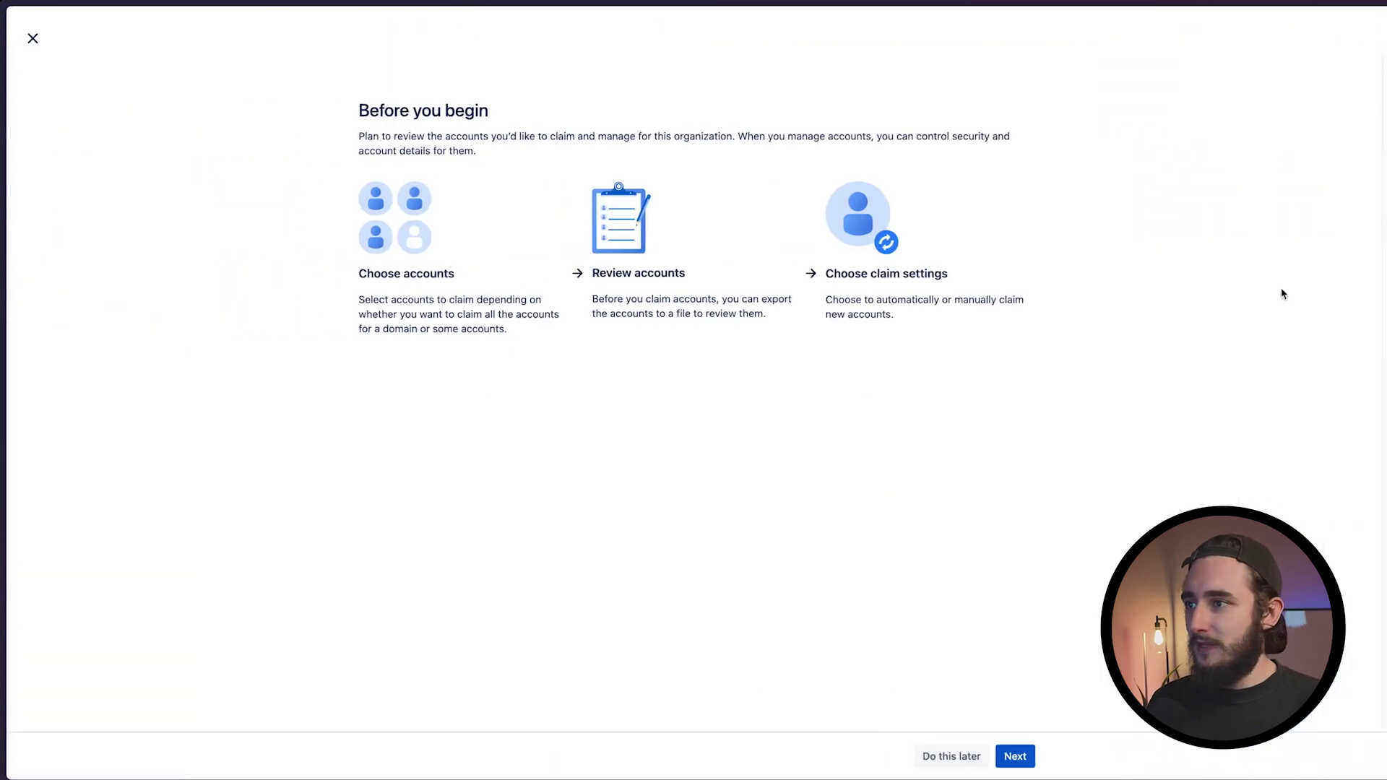
{"action": "left_click", "coordinate": [1015, 757]}
{"action": "left_click", "coordinate": [1015, 756]}
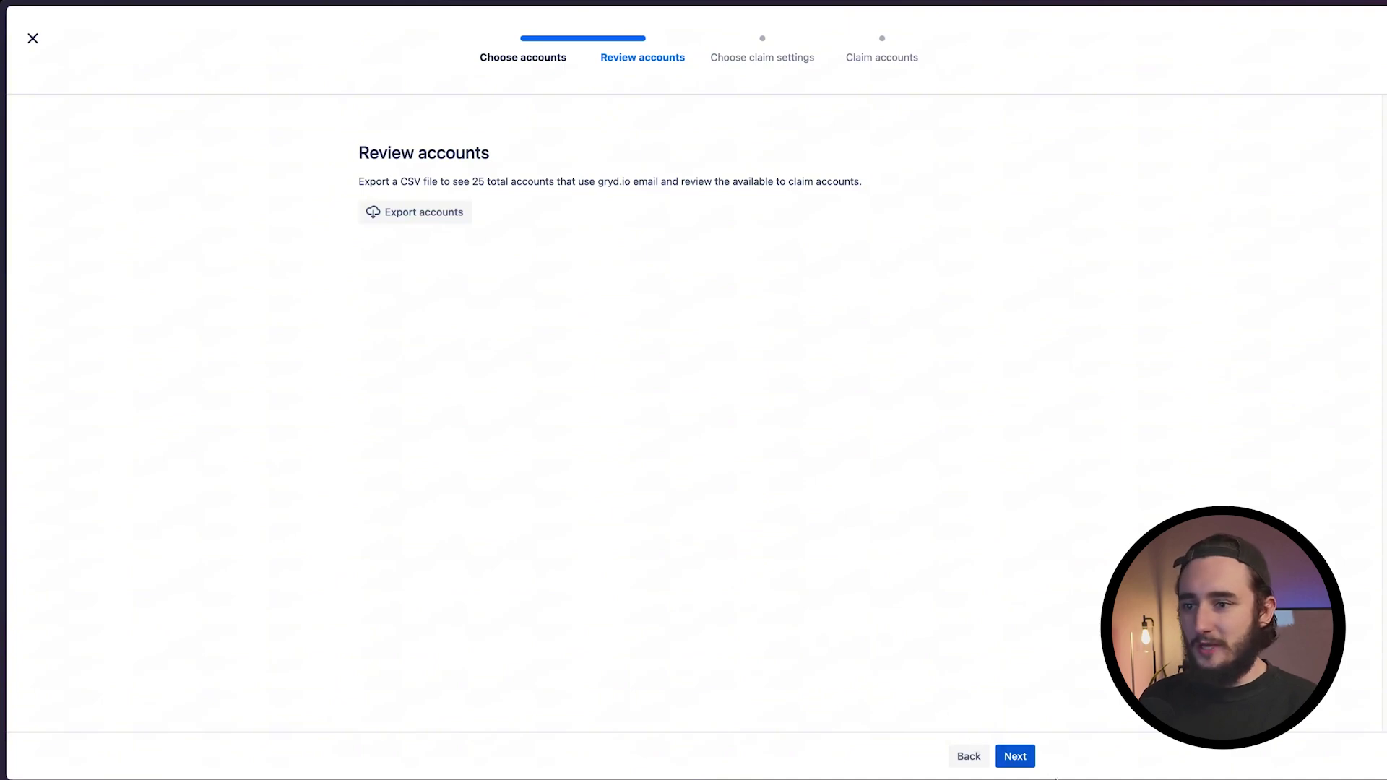
{"action": "left_click", "coordinate": [1015, 755]}
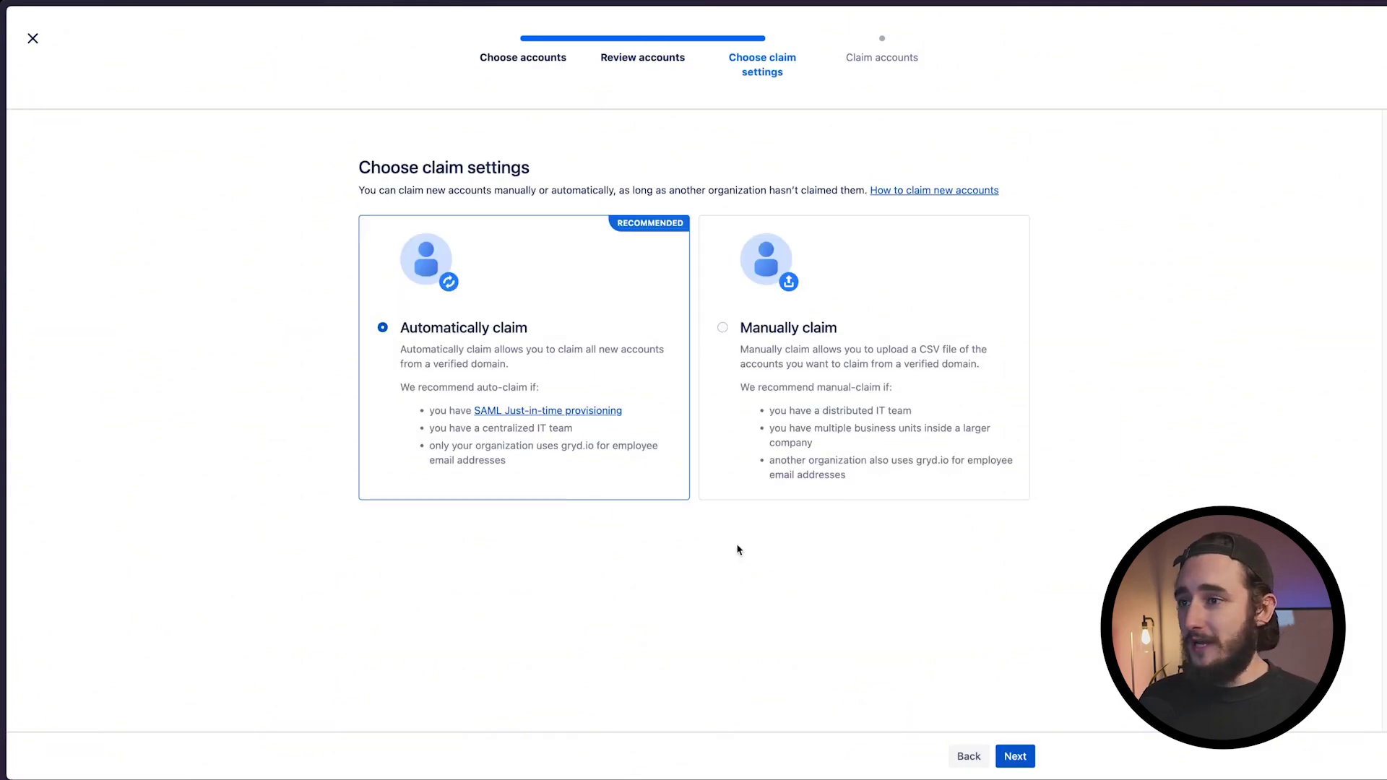
{"action": "left_click", "coordinate": [1019, 753]}
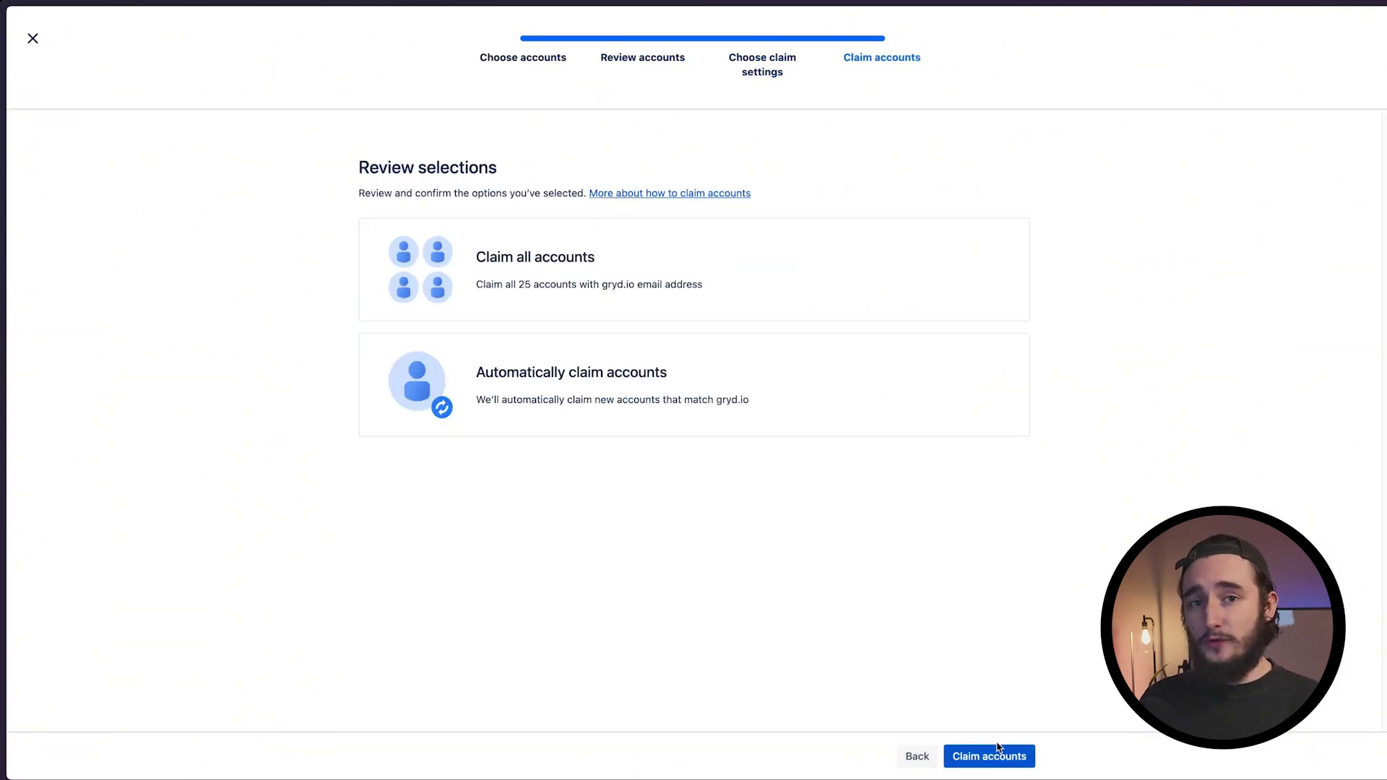
{"action": "left_click", "coordinate": [1028, 765]}
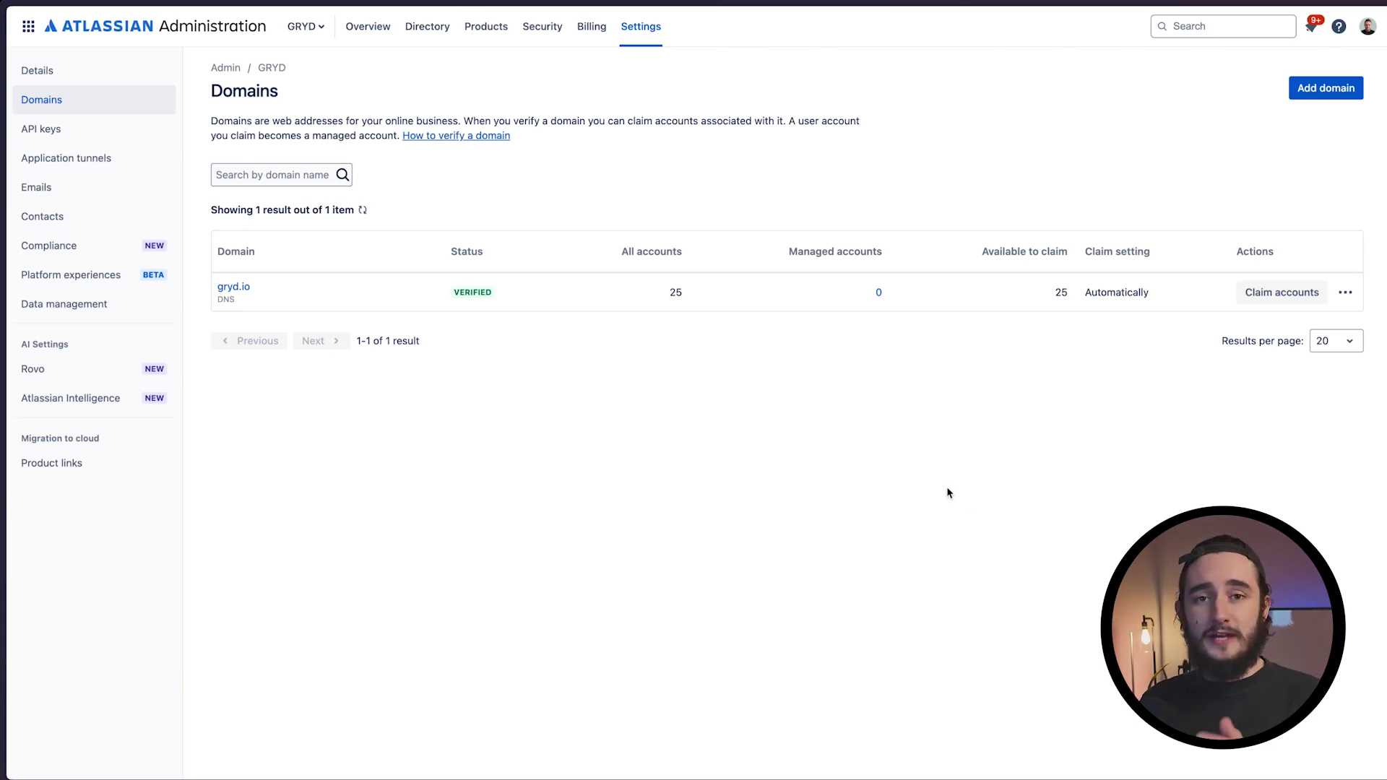
Step: Go to the Identity providers page under Security
{"action": "left_click", "coordinate": [527, 33]}
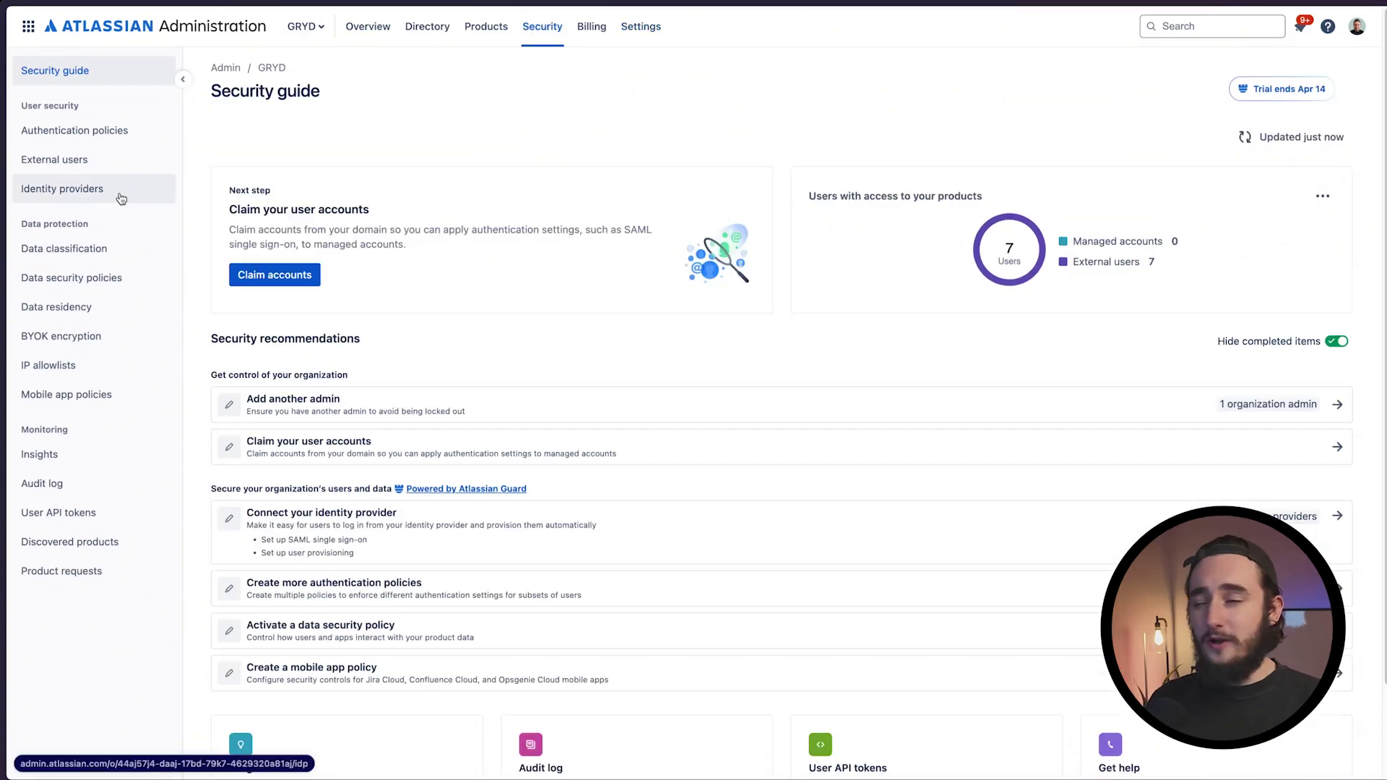
{"action": "left_click", "coordinate": [120, 197]}
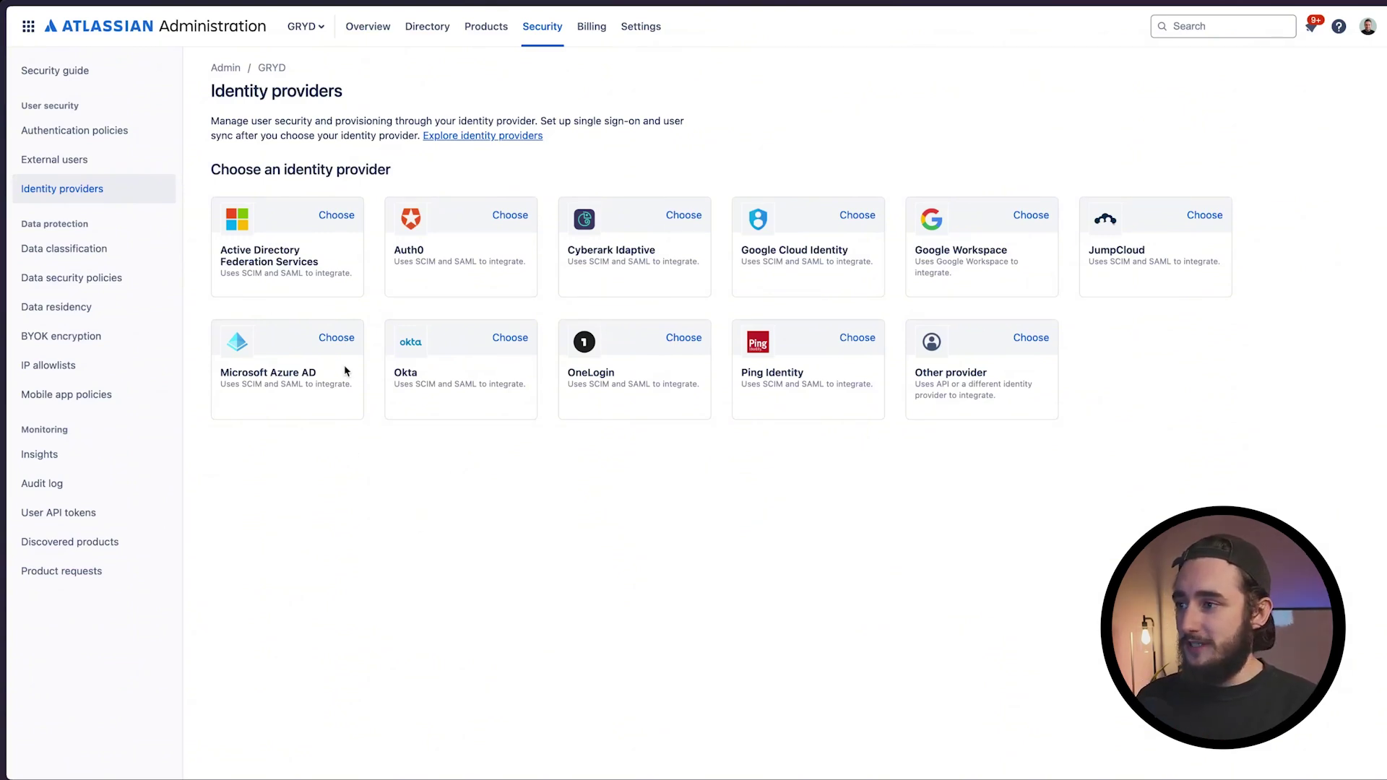
Step: Add a Microsoft Azure AD directory named GRYD.IO and begin its SAML single sign-on setup
{"action": "left_click", "coordinate": [334, 340]}
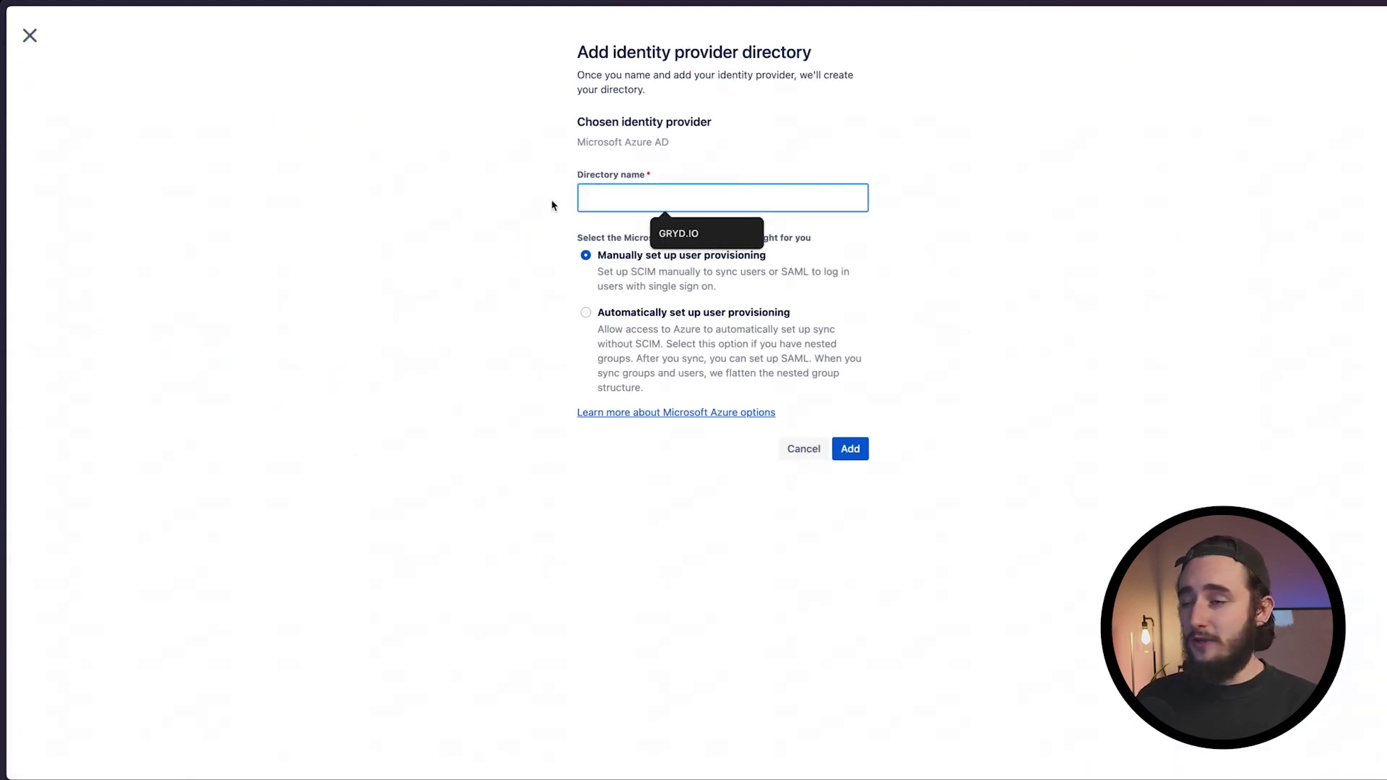
{"action": "left_click", "coordinate": [661, 236]}
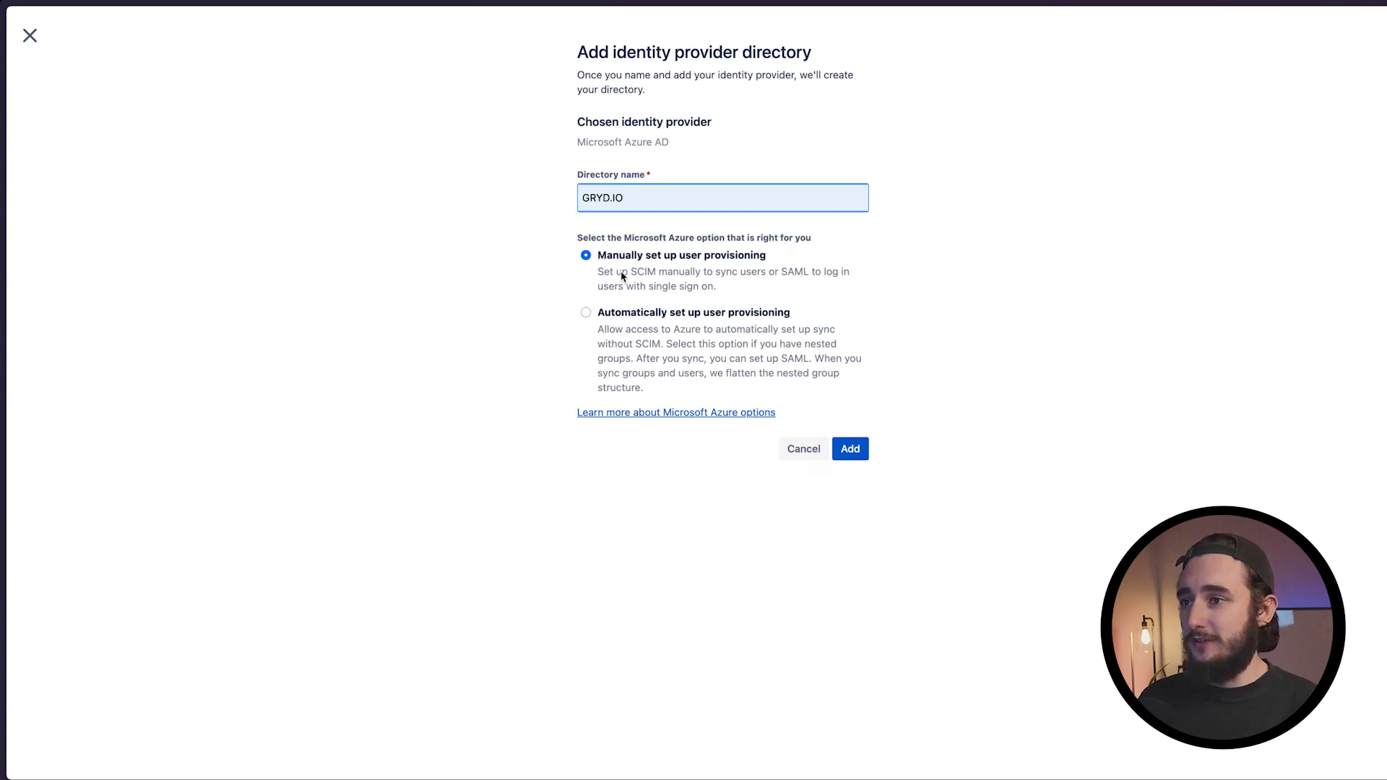
{"action": "left_click", "coordinate": [849, 453]}
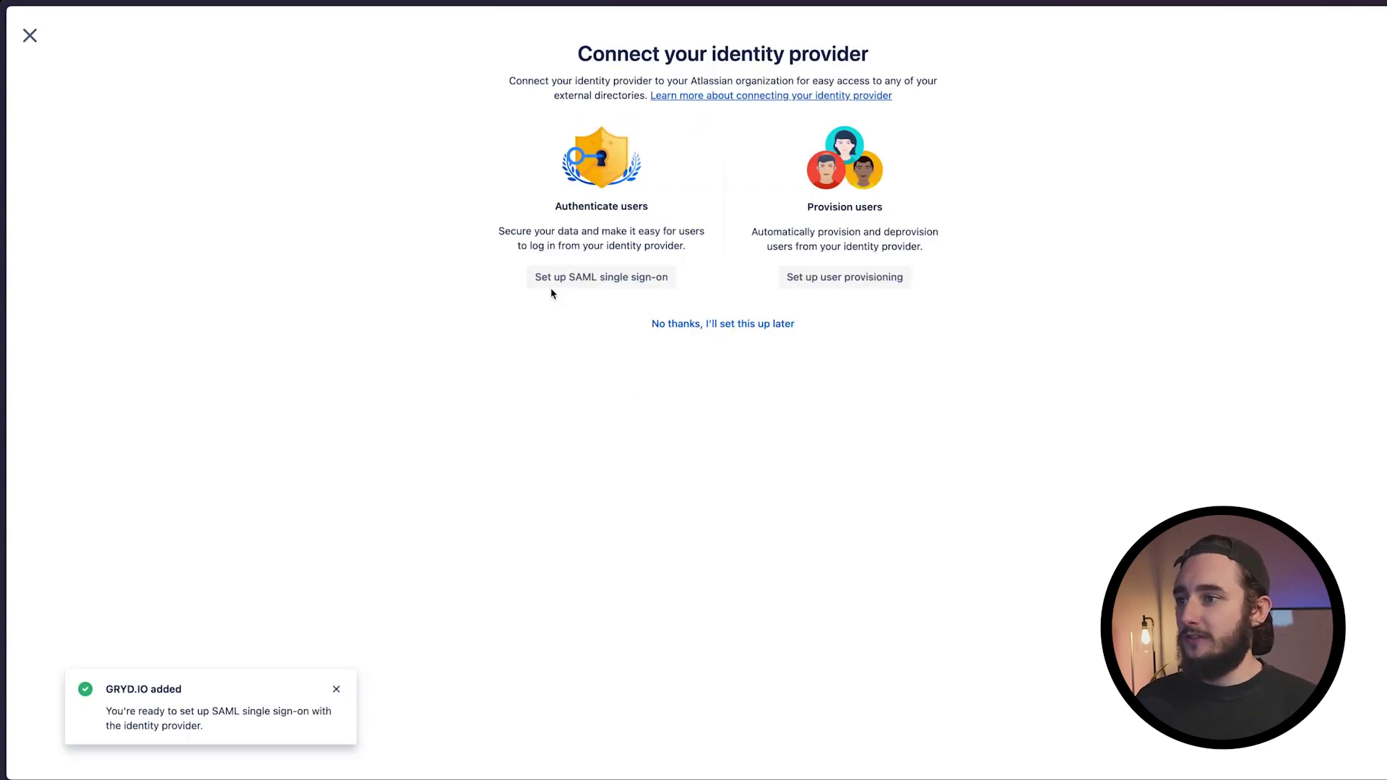
{"action": "left_click", "coordinate": [586, 285]}
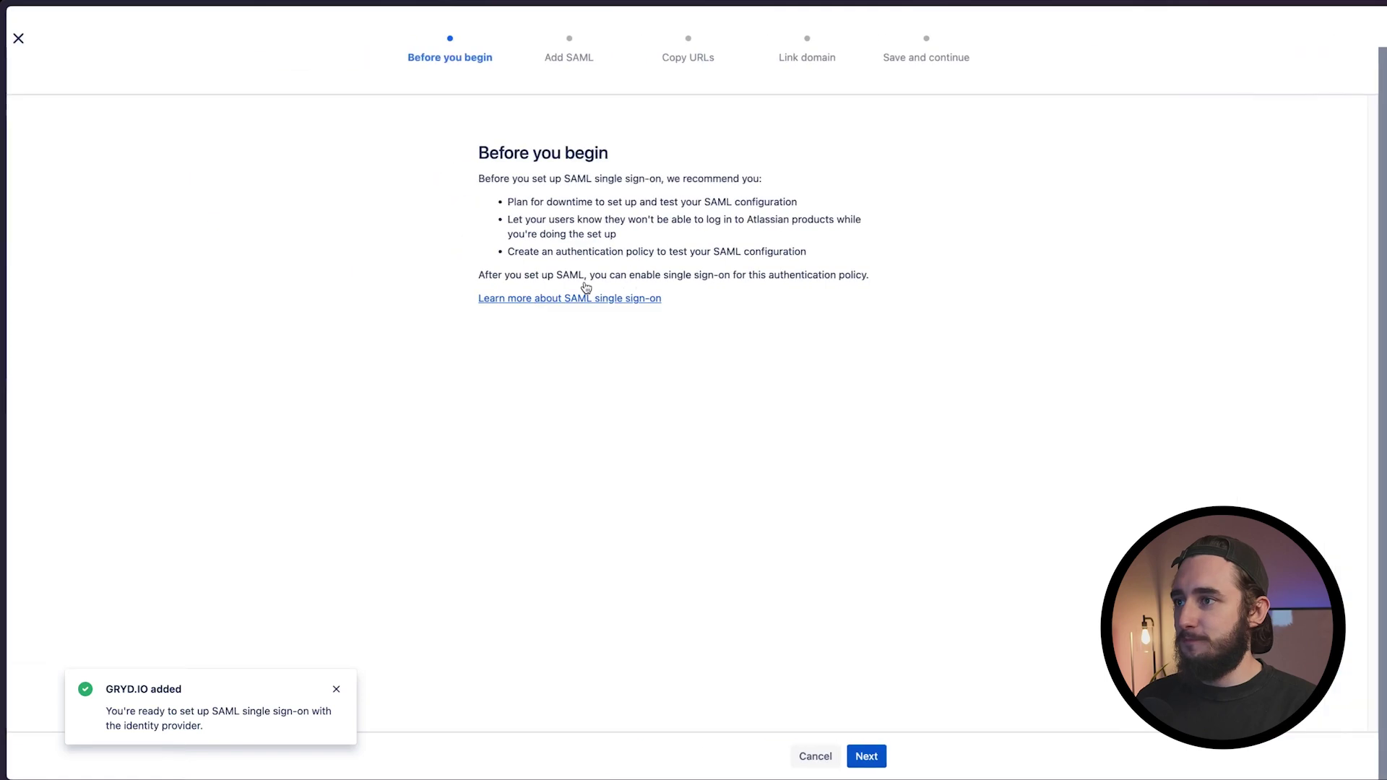
{"action": "left_click", "coordinate": [883, 759]}
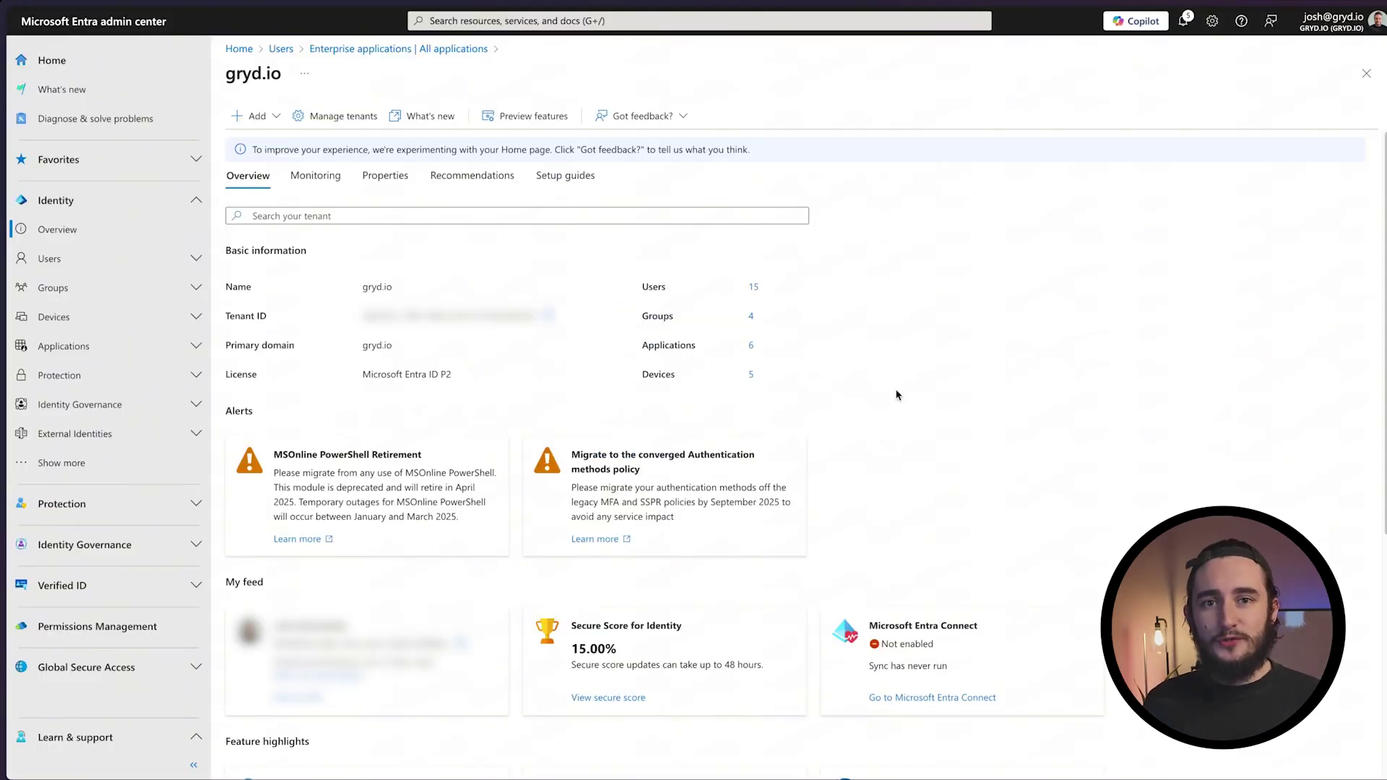
Step: Create the Atlassian Cloud enterprise application from the Entra gallery, searching 'atl'
{"action": "left_click", "coordinate": [127, 357]}
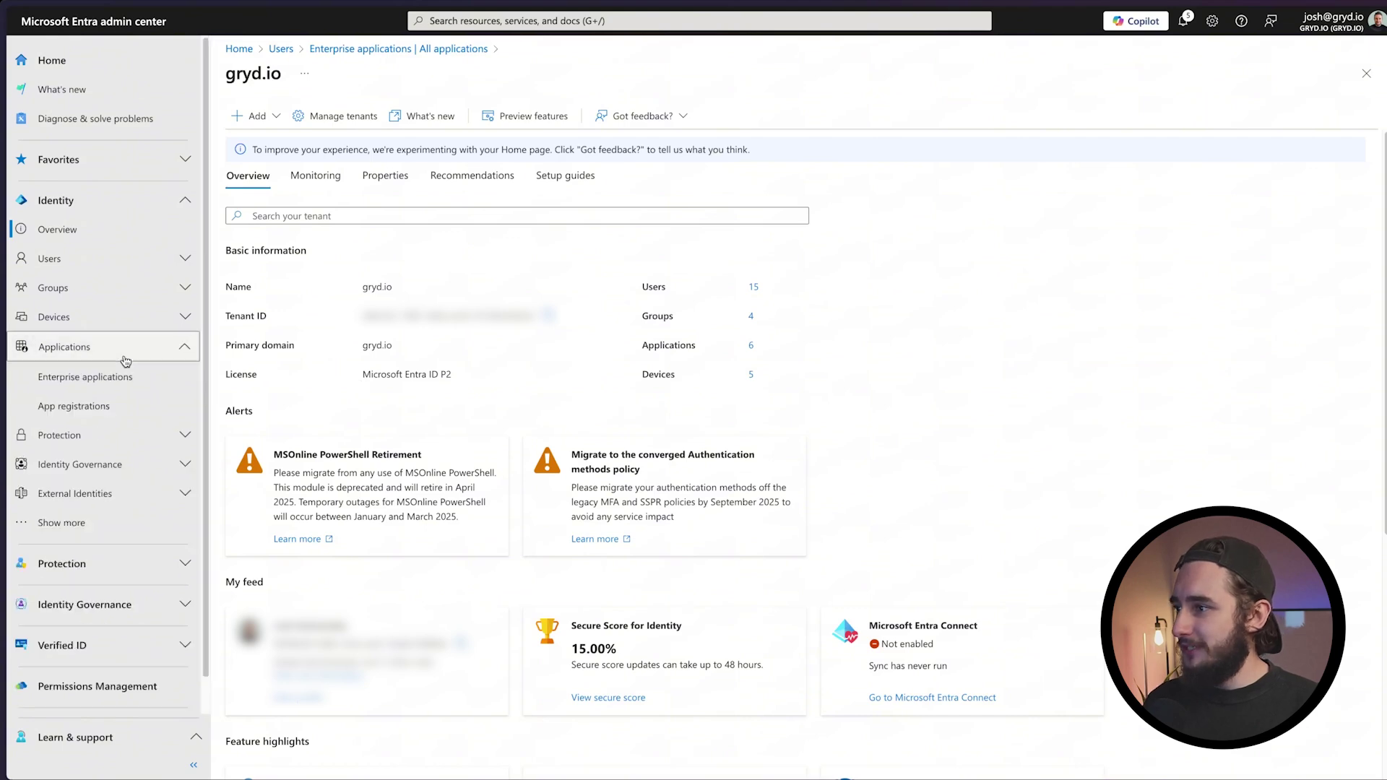
{"action": "left_click", "coordinate": [133, 376]}
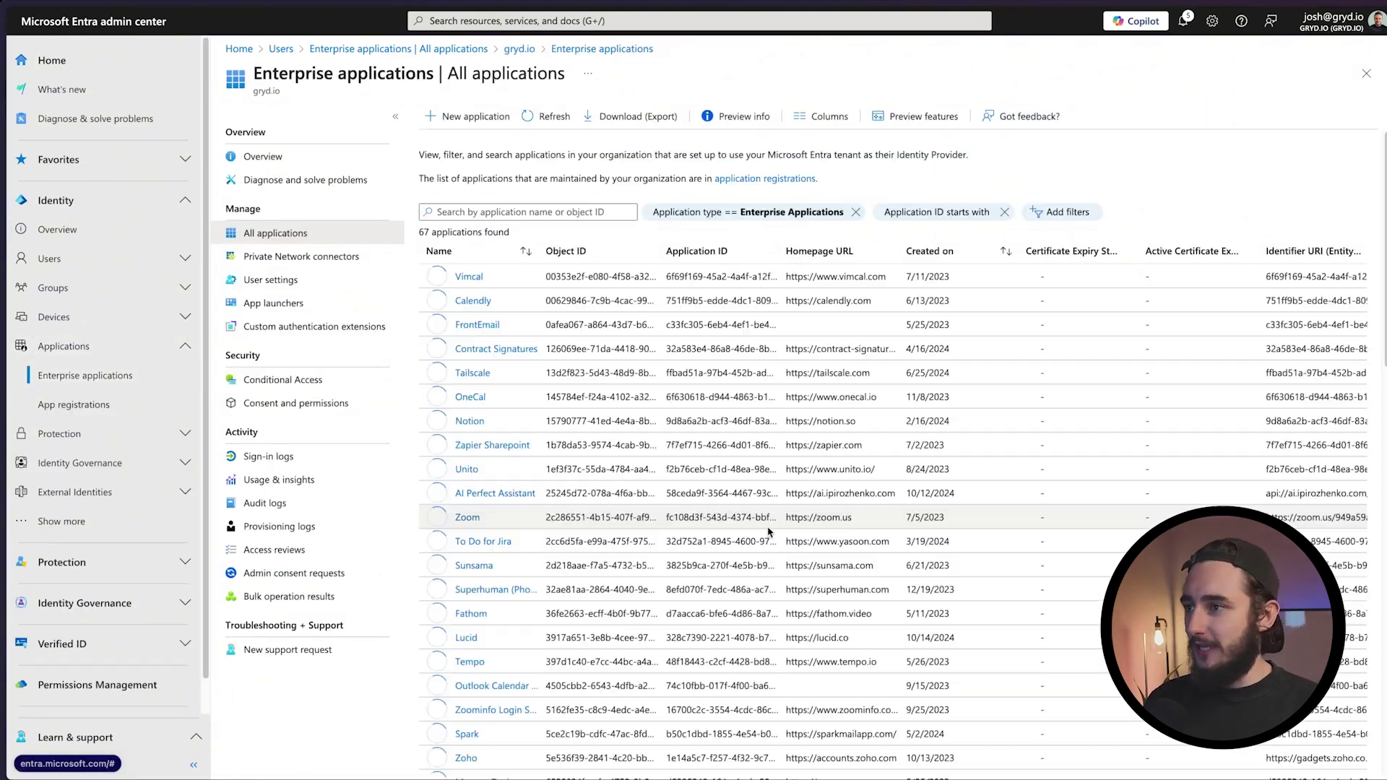
{"action": "left_click", "coordinate": [494, 132]}
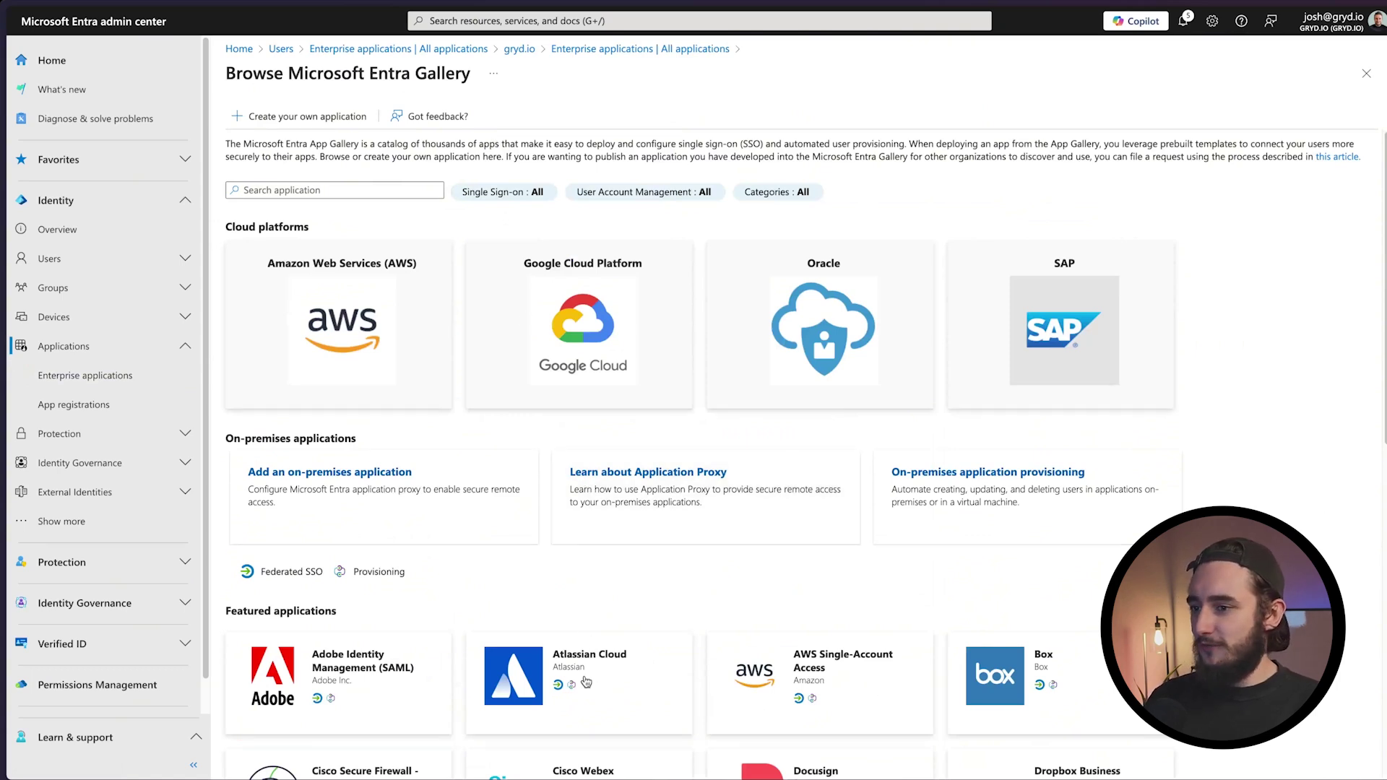
{"action": "left_click", "coordinate": [355, 190]}
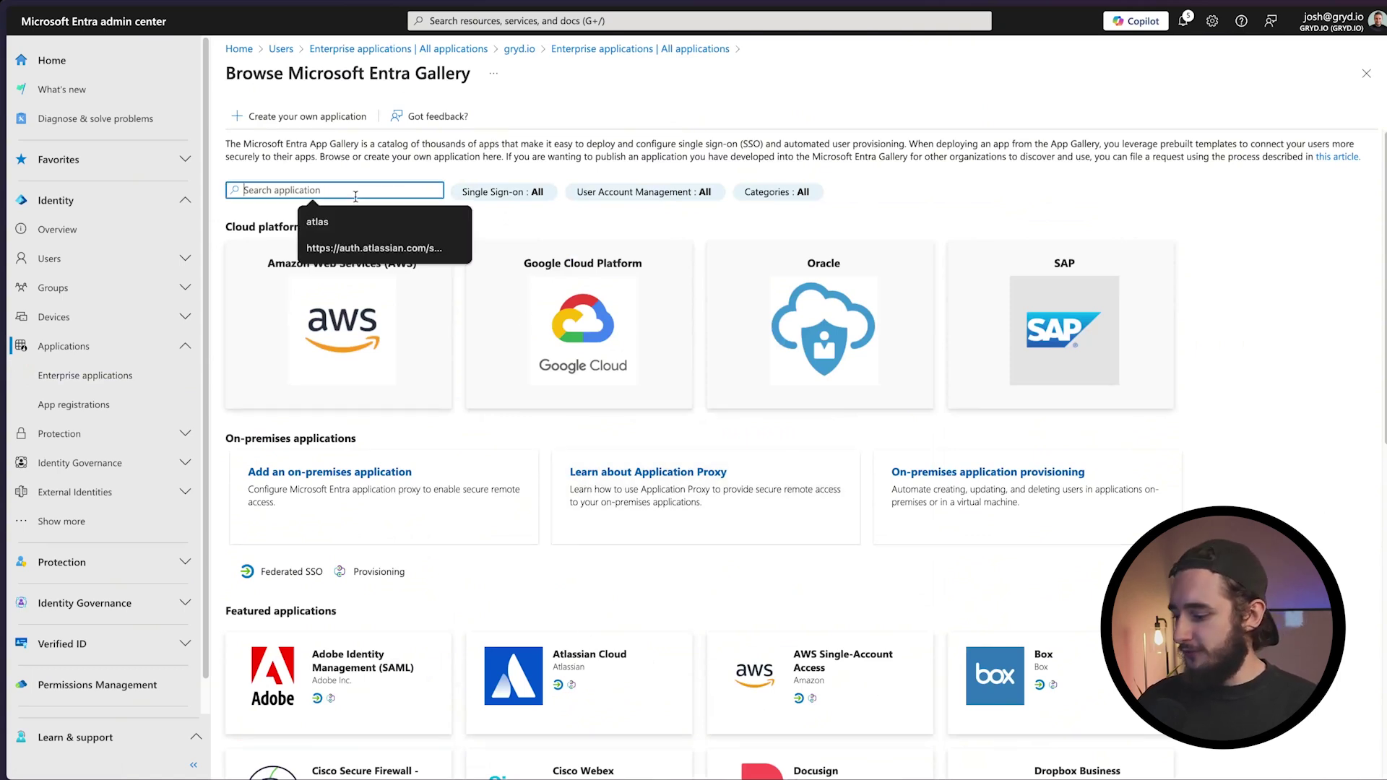
{"action": "type", "text": "atl"}
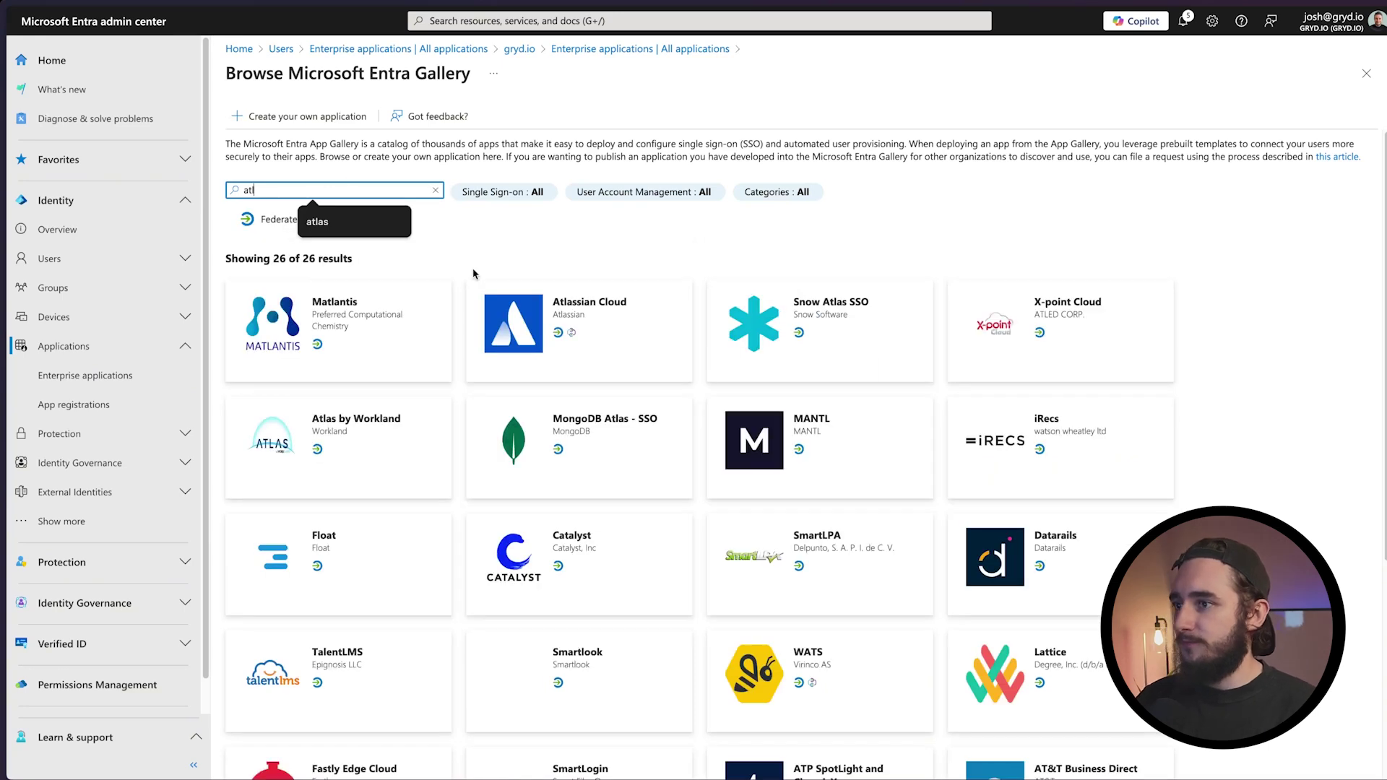
{"action": "left_click", "coordinate": [603, 306]}
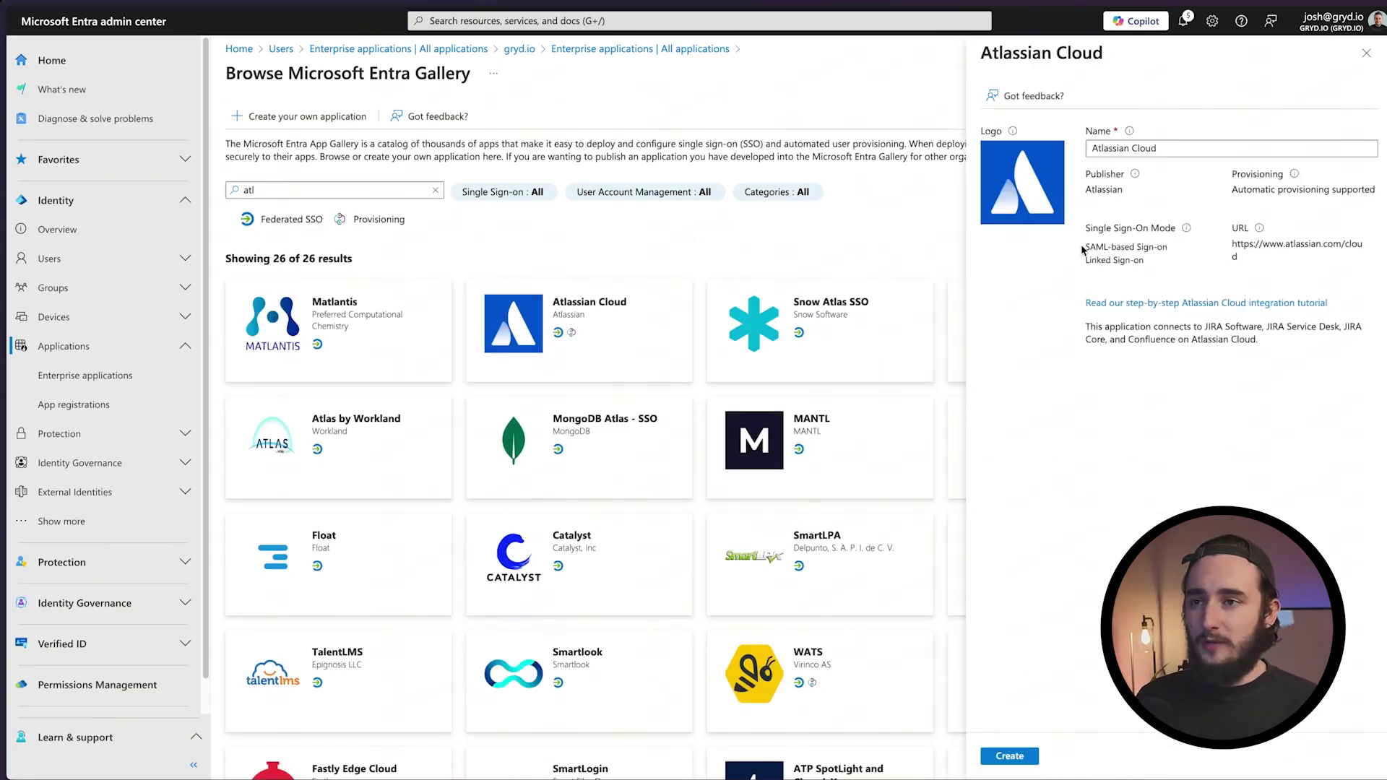
{"action": "left_click", "coordinate": [1008, 759]}
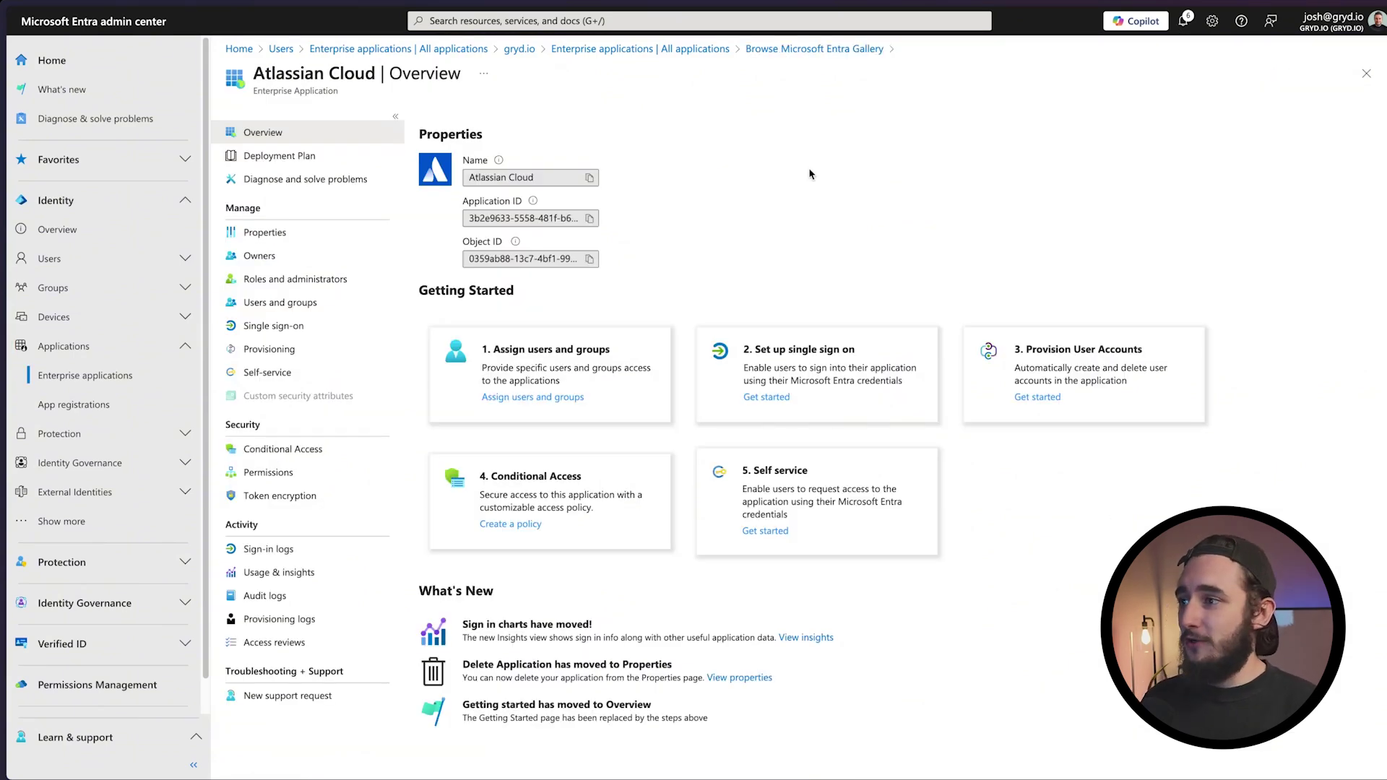
Step: Switch Atlassian Cloud to SAML sign-on, save the default settings, and copy the Login URL
{"action": "left_click", "coordinate": [356, 332]}
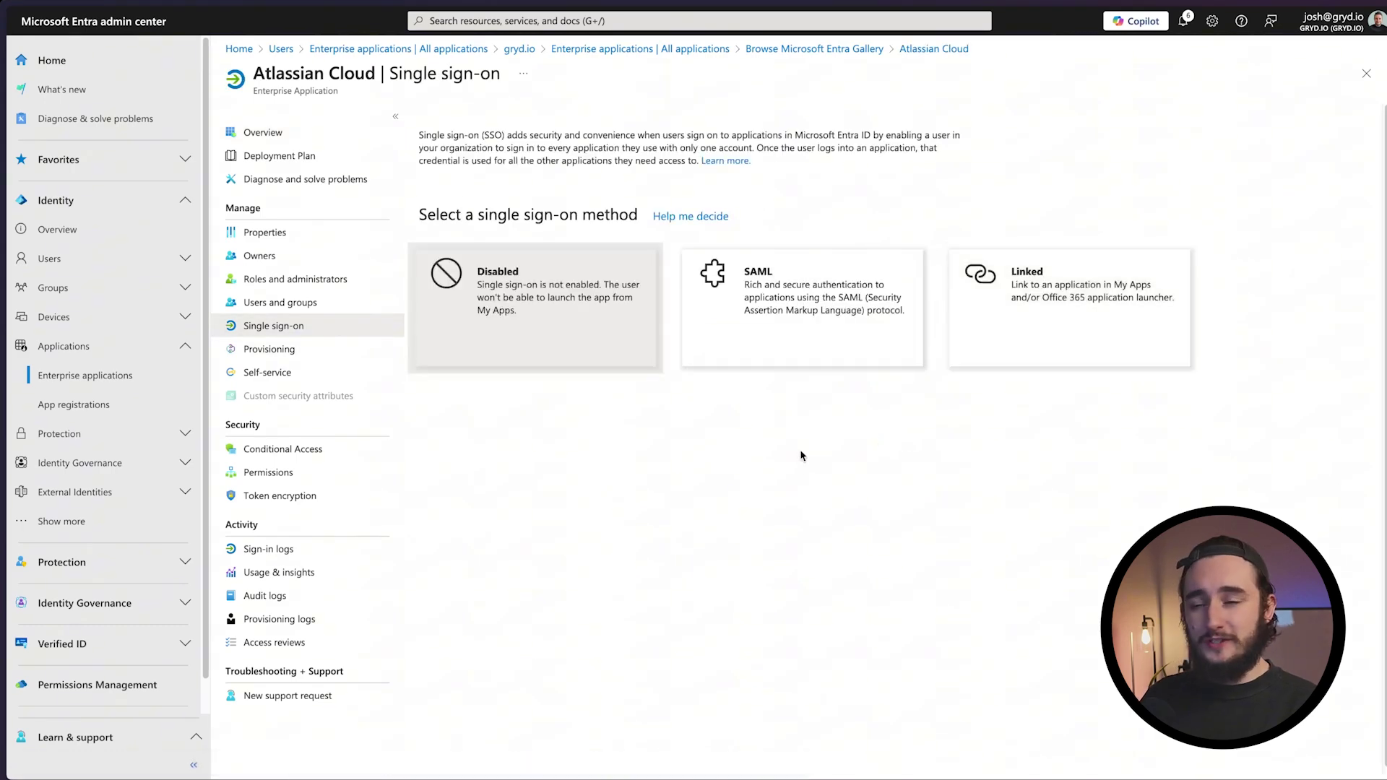
{"action": "left_click", "coordinate": [824, 274]}
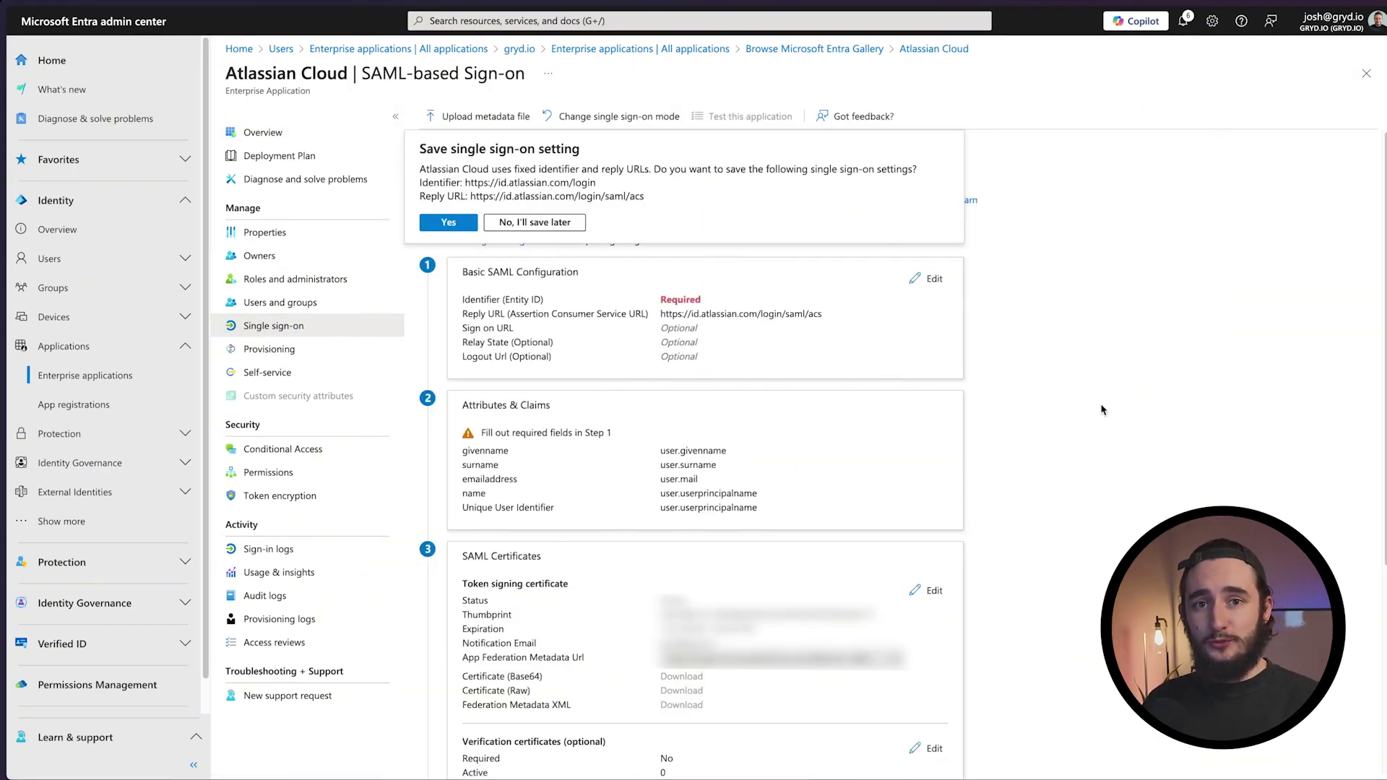
{"action": "key", "text": "Return"}
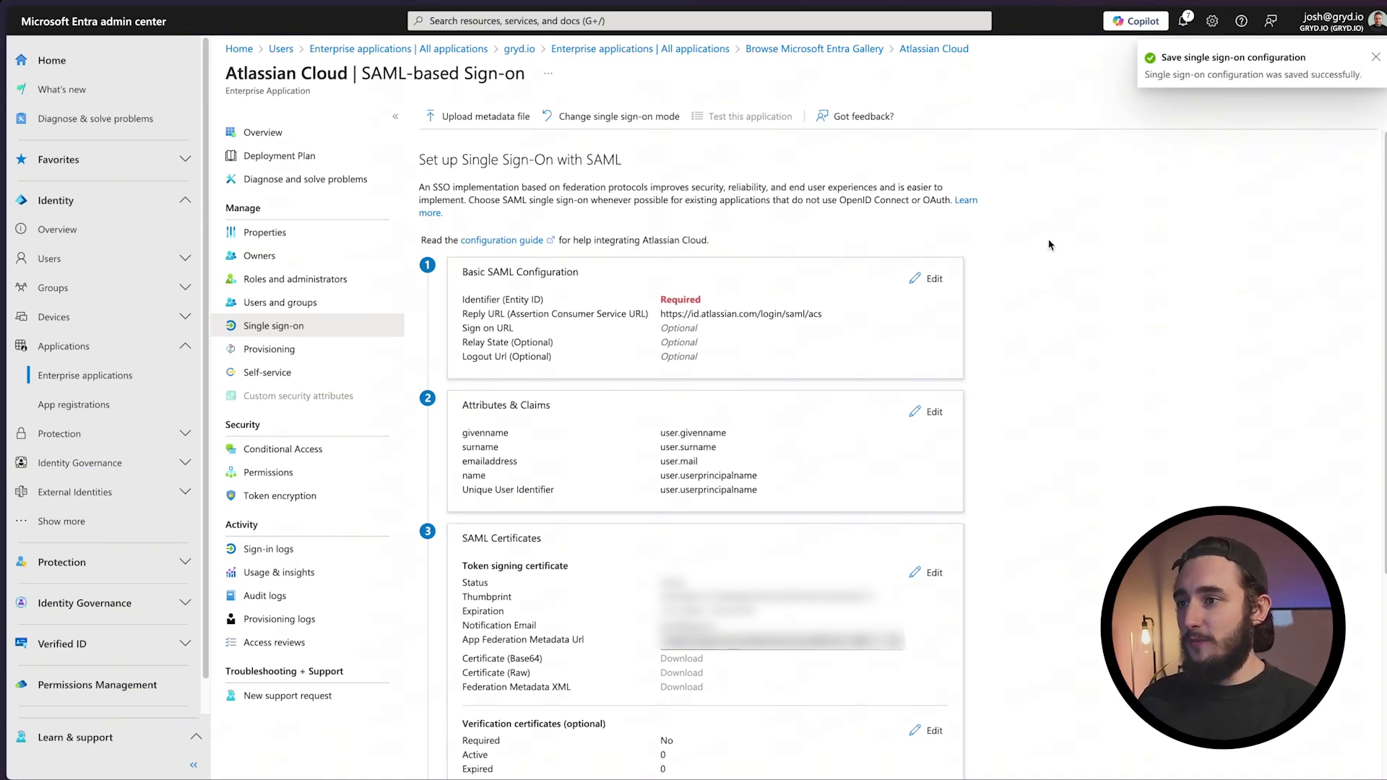
{"action": "scroll", "coordinate": [980, 373], "scroll_direction": "down", "scroll_amount": 4}
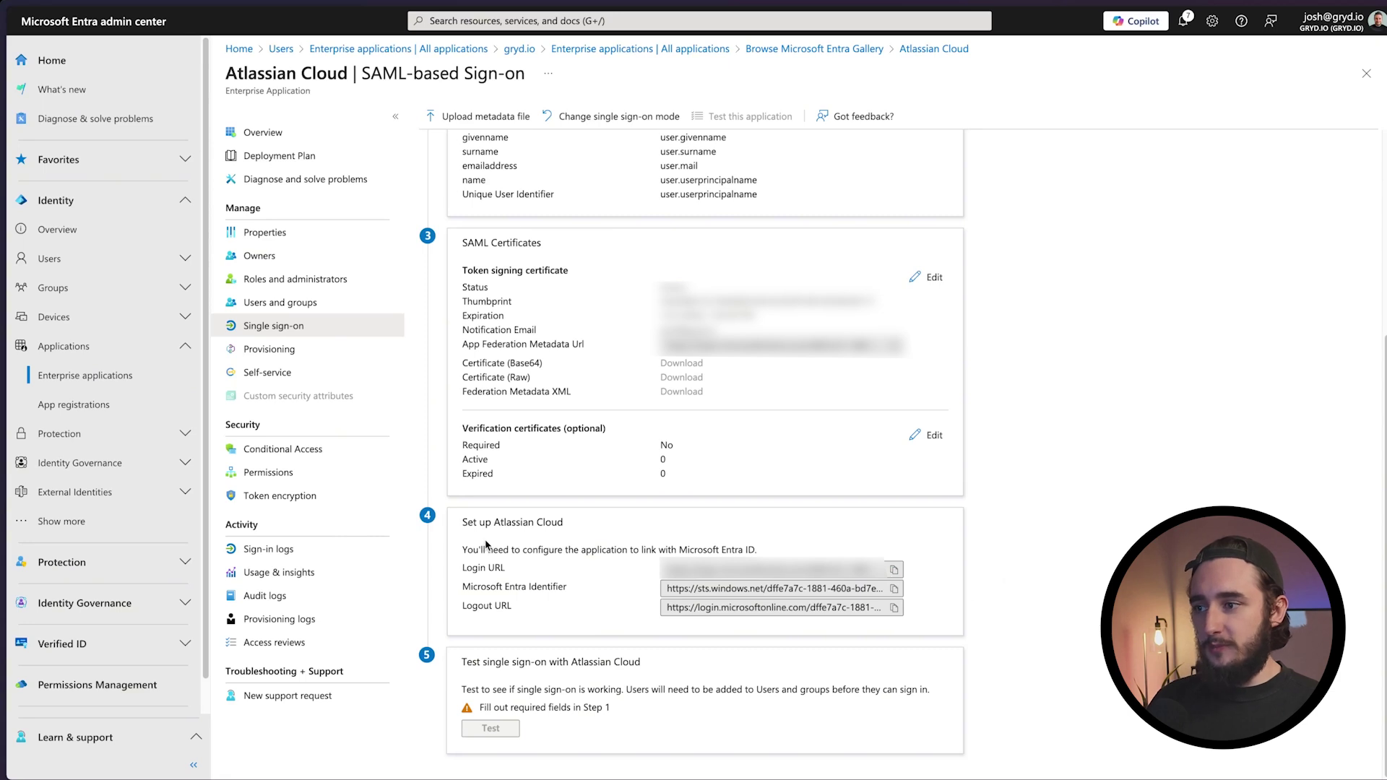
{"action": "left_click", "coordinate": [895, 571]}
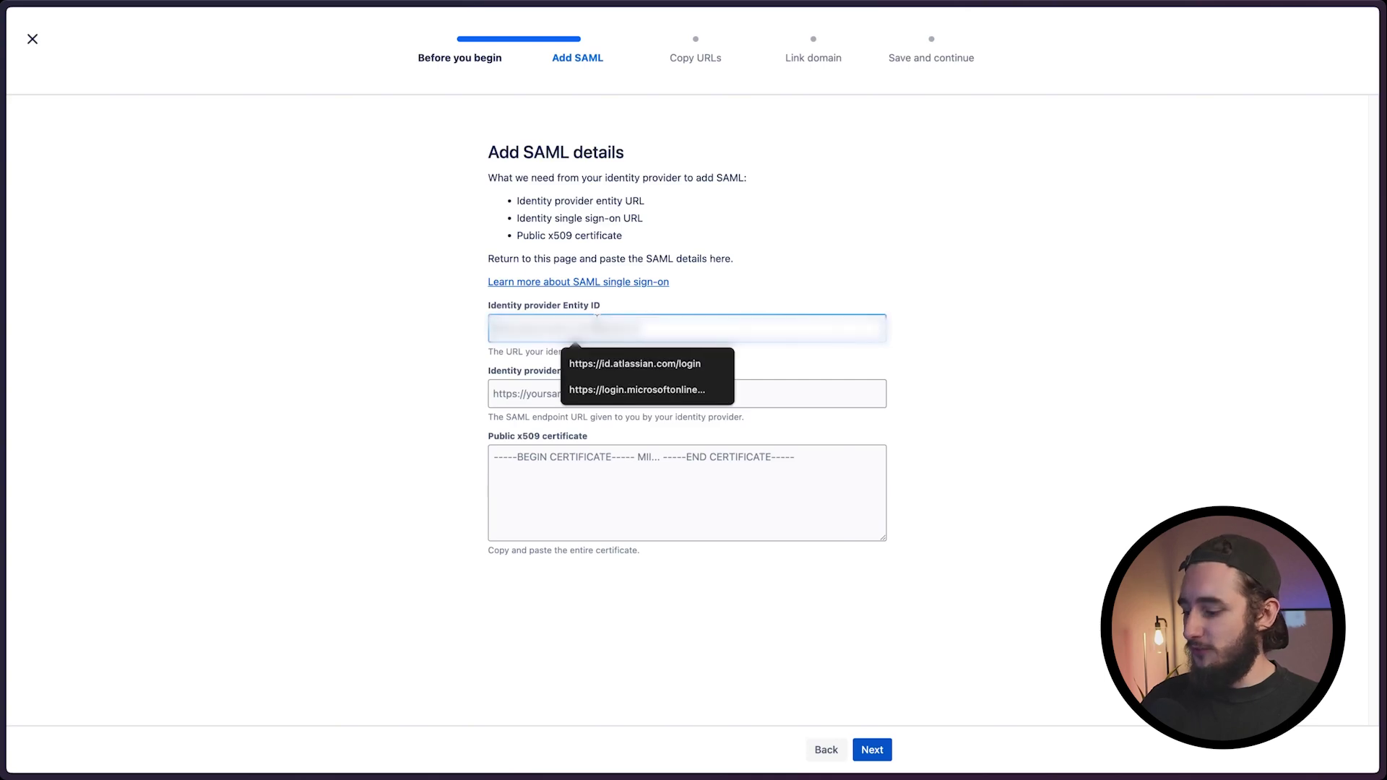
Step: Fill Atlassian's SAML details with Entra's entity ID, login URL and Base64 certificate
{"action": "key", "text": "ctrl+v"}
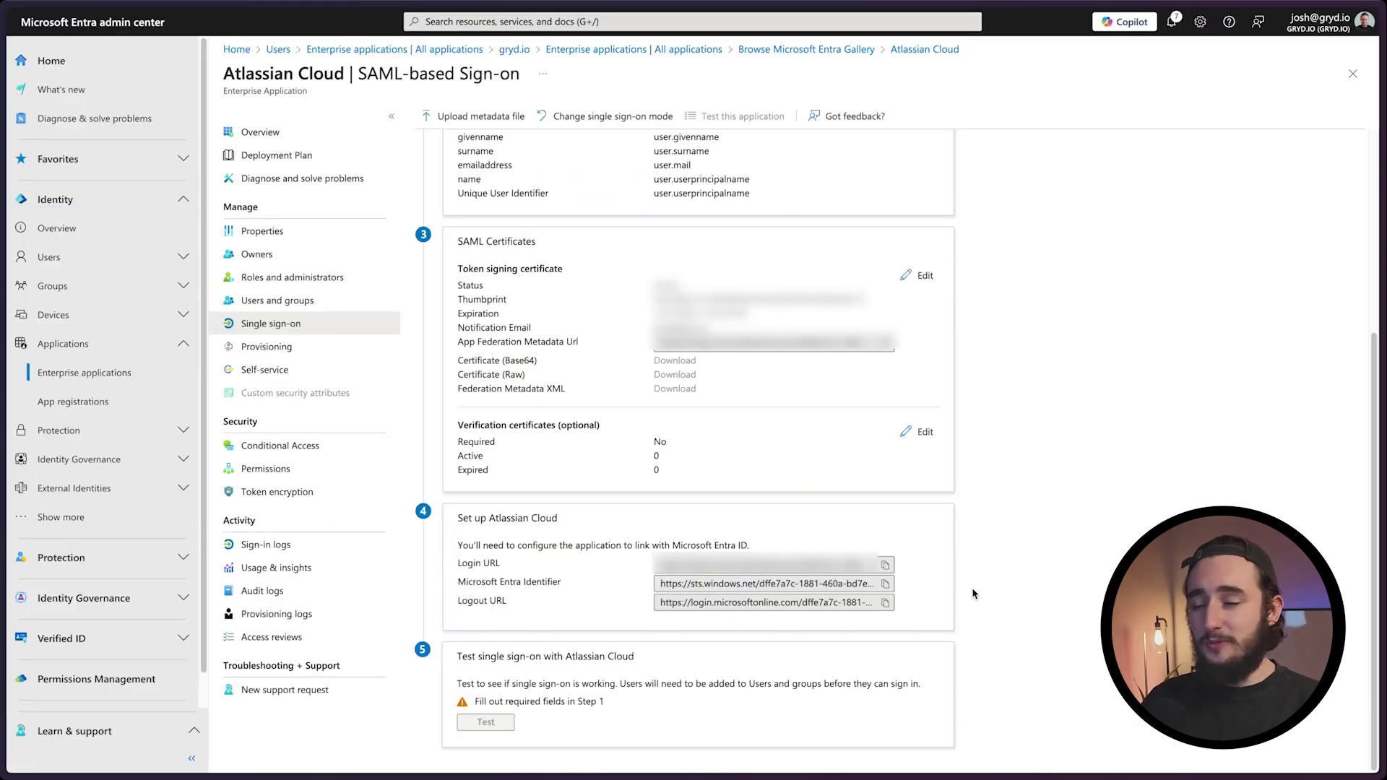
{"action": "left_click", "coordinate": [886, 583]}
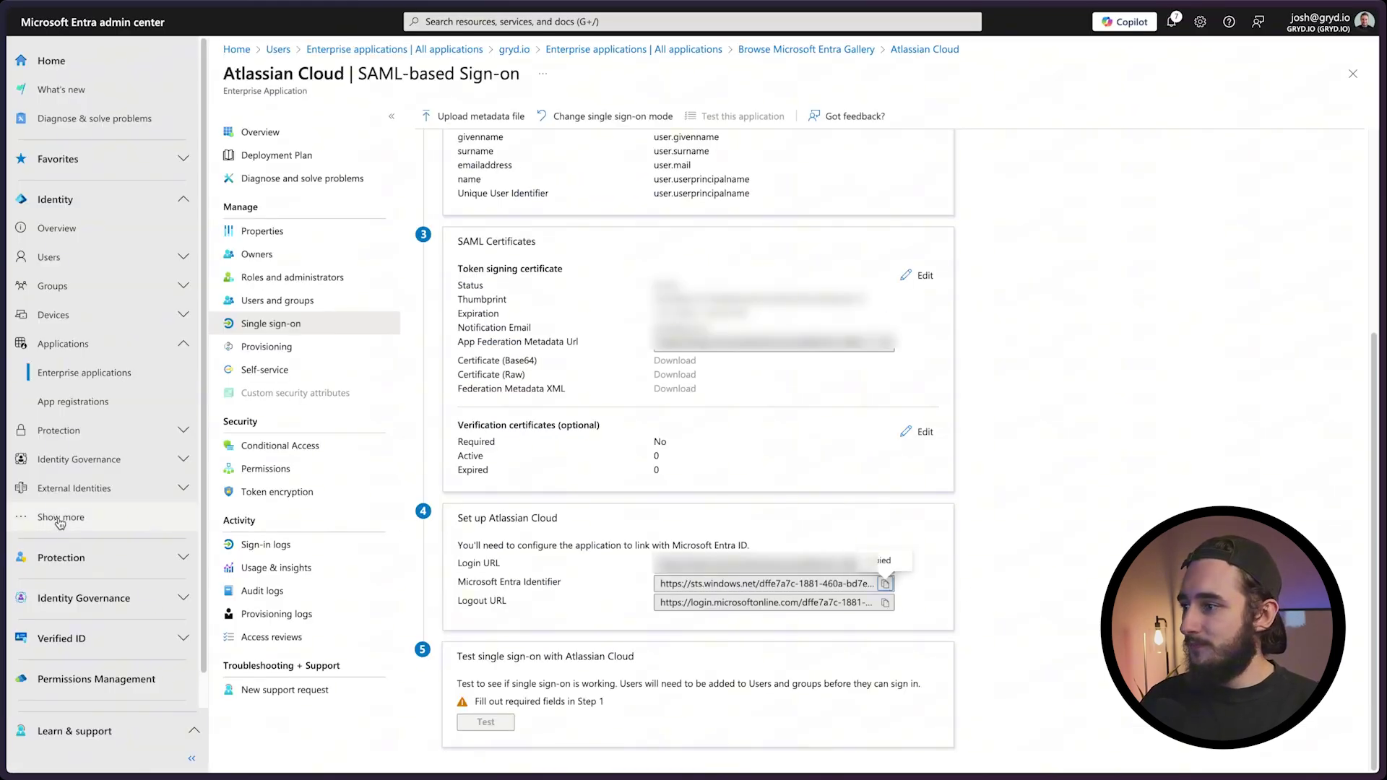
{"action": "mouse_move", "coordinate": [6, 523]}
{"action": "left_click", "coordinate": [72, 490]}
{"action": "left_click", "coordinate": [780, 393]}
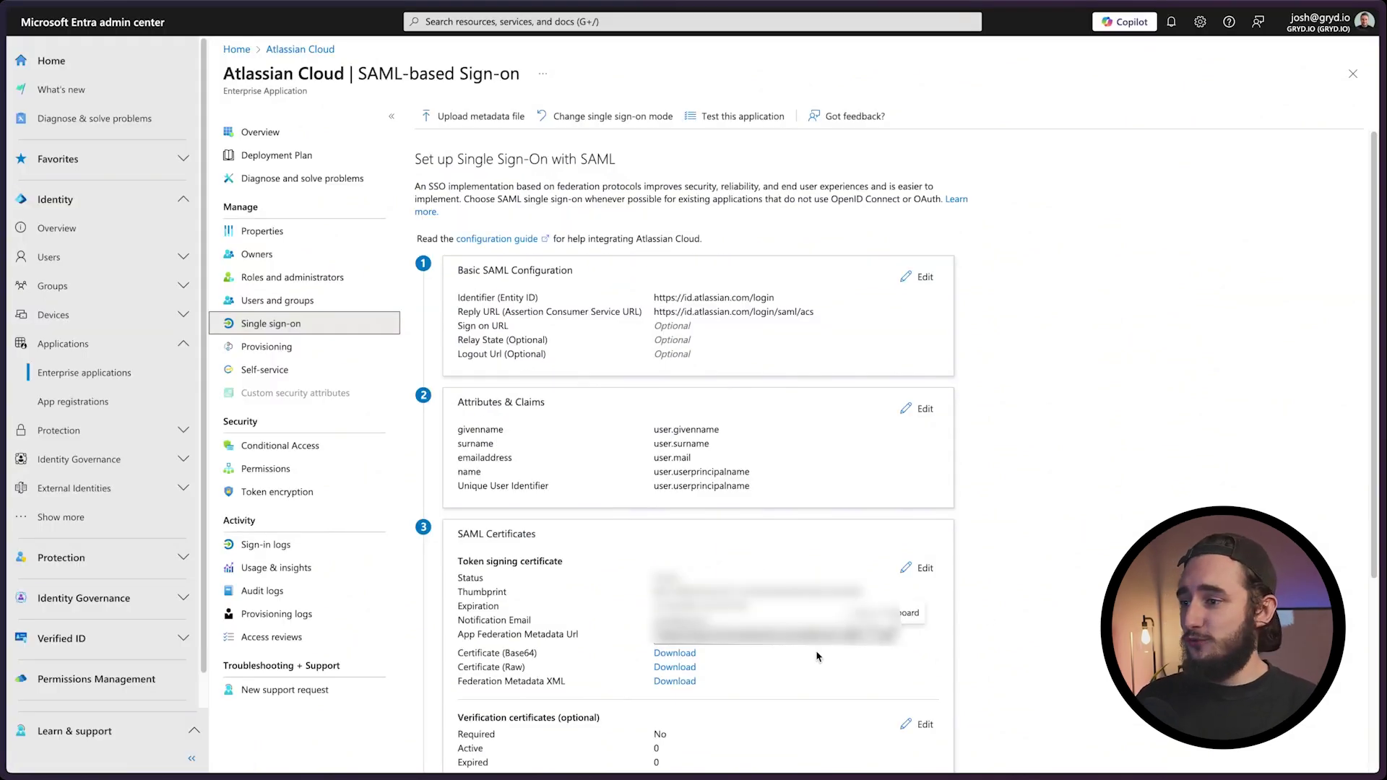
{"action": "left_click", "coordinate": [675, 654]}
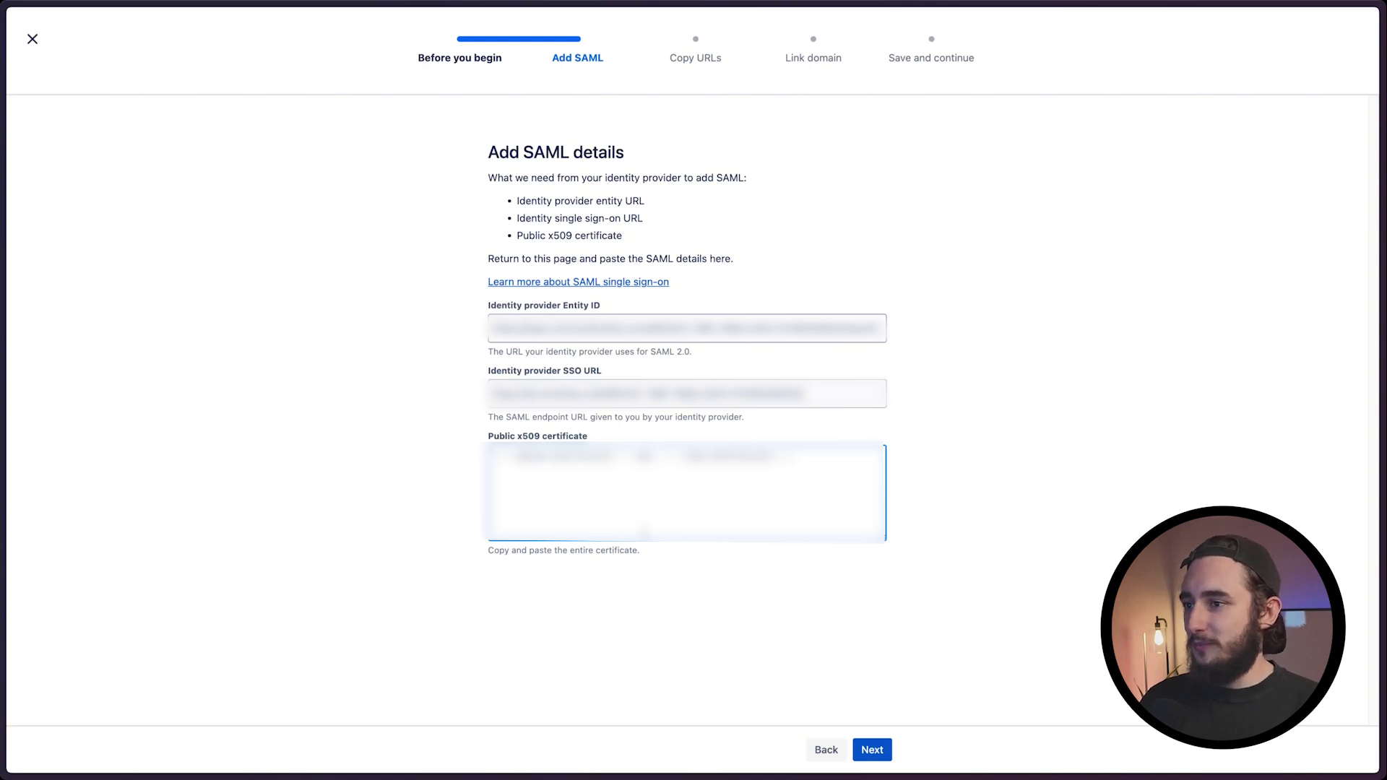
Step: Add Atlassian's auth.atlassian.com entity URL as the default identifier in Basic SAML Configuration
{"action": "left_click", "coordinate": [872, 751]}
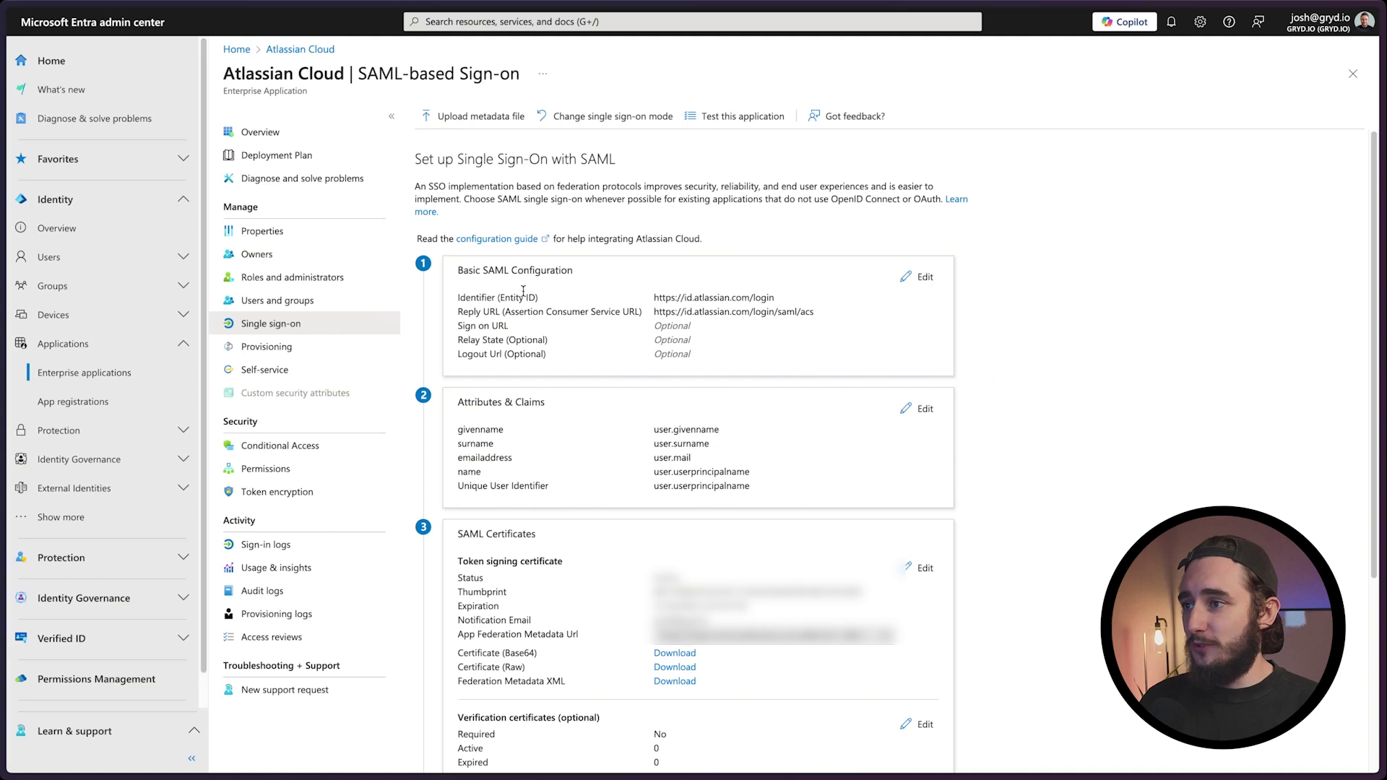
{"action": "left_click", "coordinate": [914, 279]}
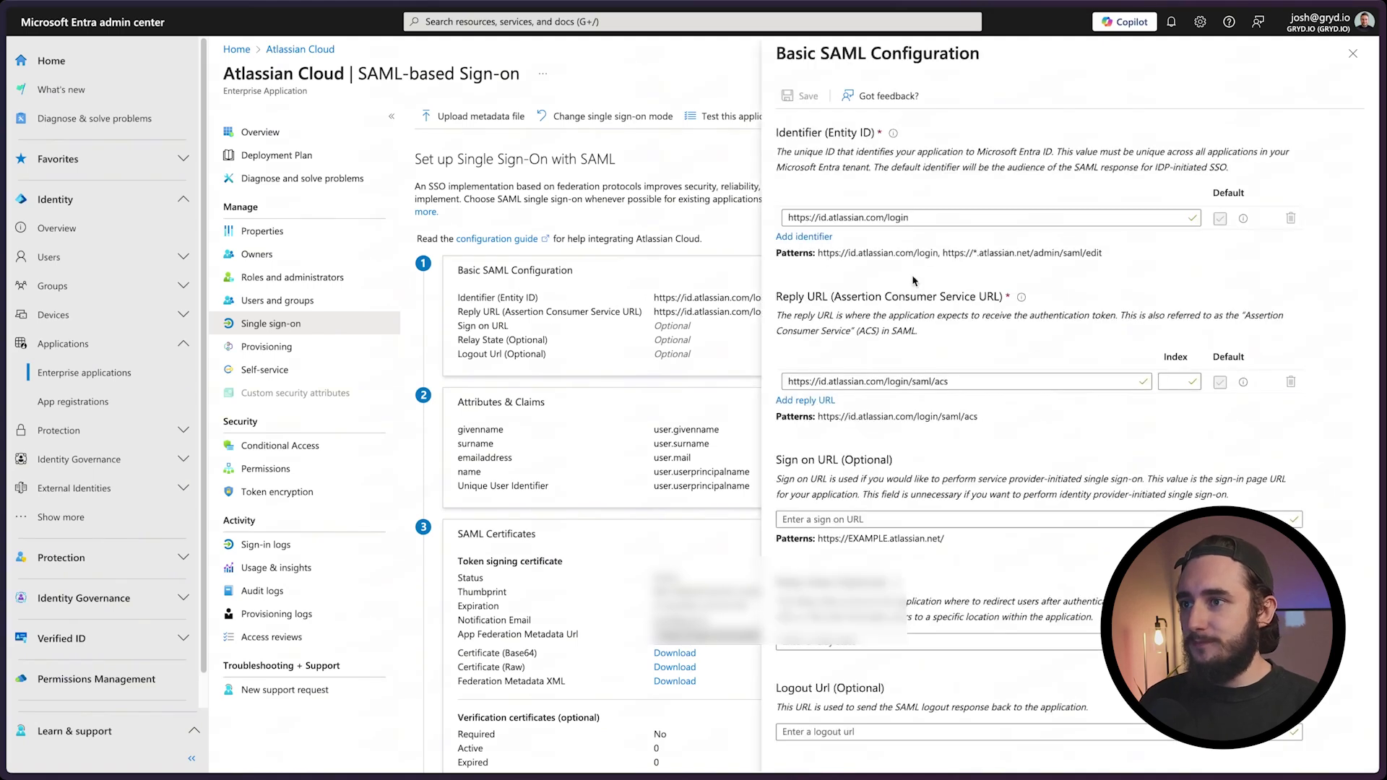
{"action": "left_click", "coordinate": [828, 246]}
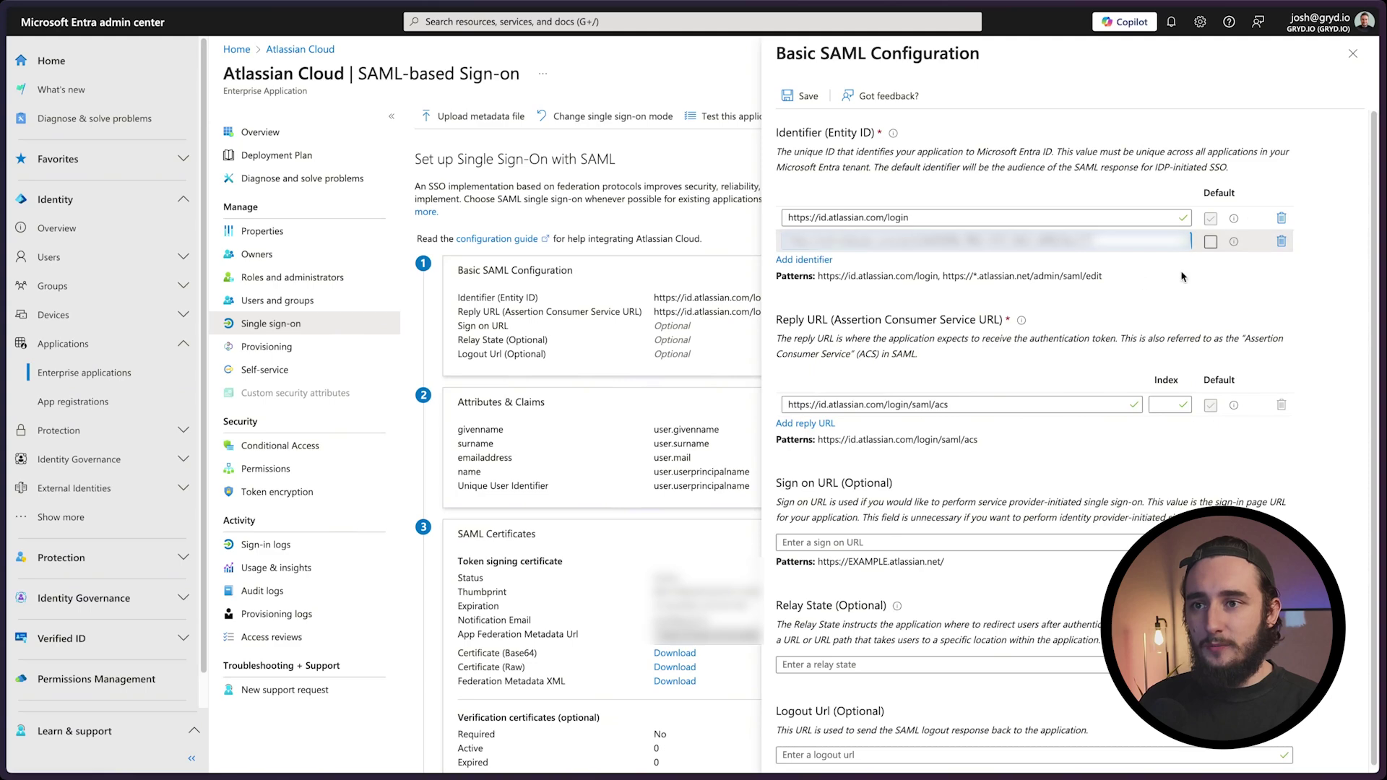
{"action": "left_click", "coordinate": [1211, 243]}
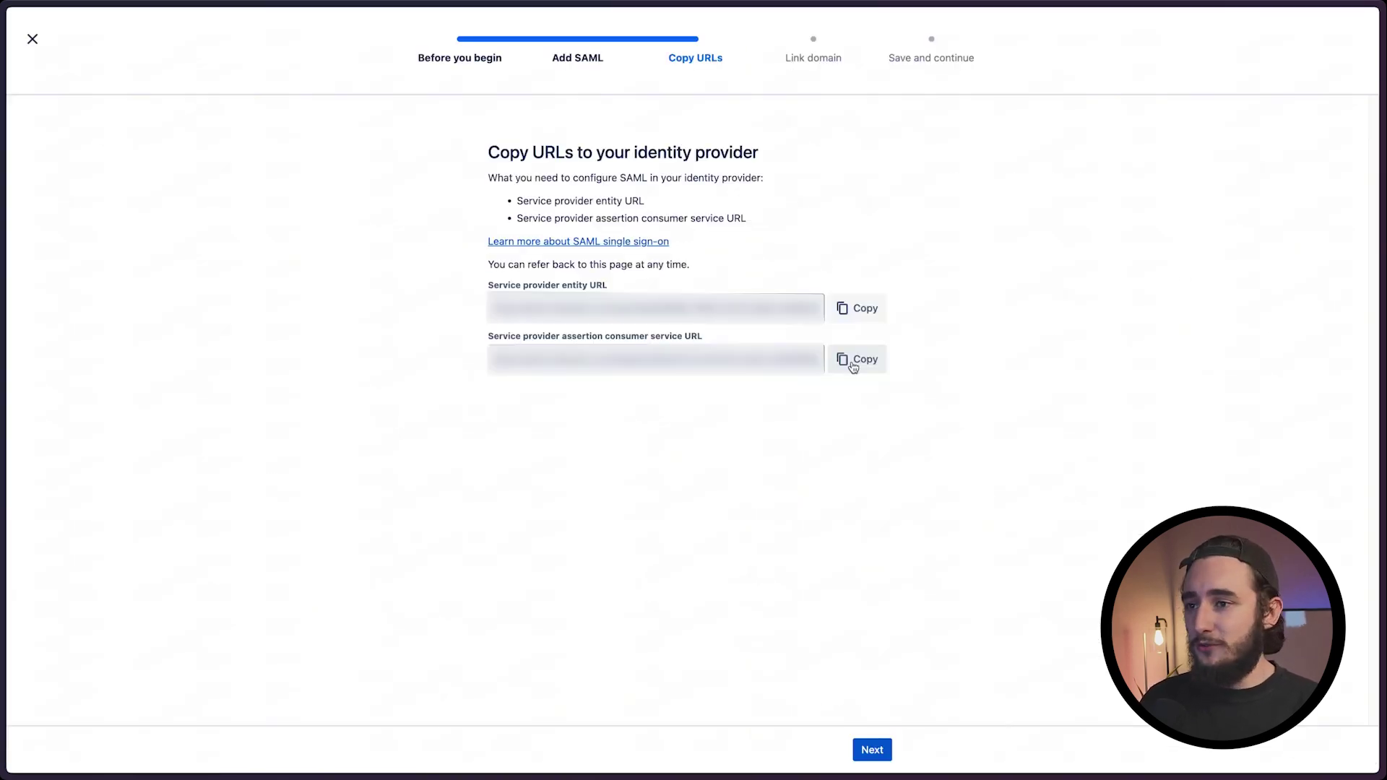
Step: Add Atlassian's callback URL as the default reply URL and save the configuration
{"action": "left_click", "coordinate": [854, 365]}
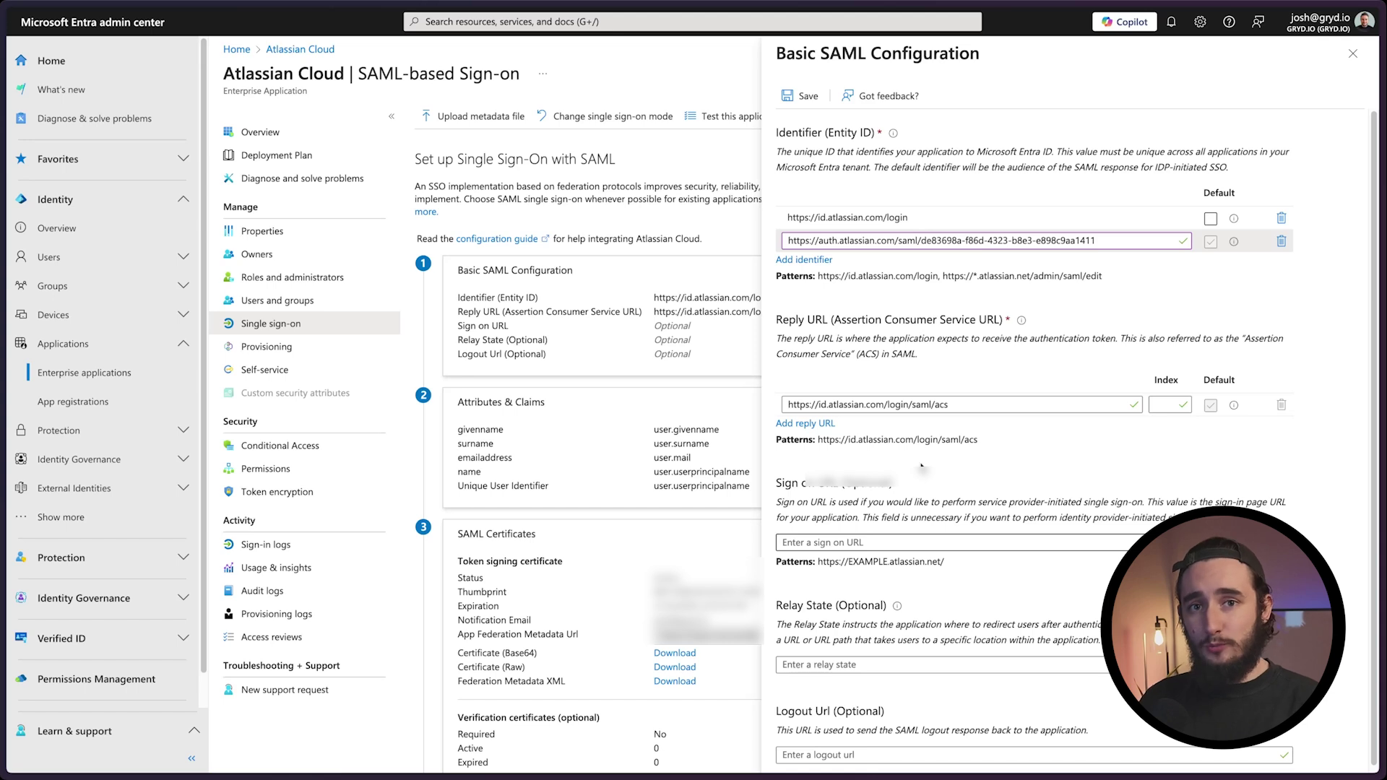
{"action": "left_click", "coordinate": [805, 423]}
{"action": "key", "text": "ctrl+v"}
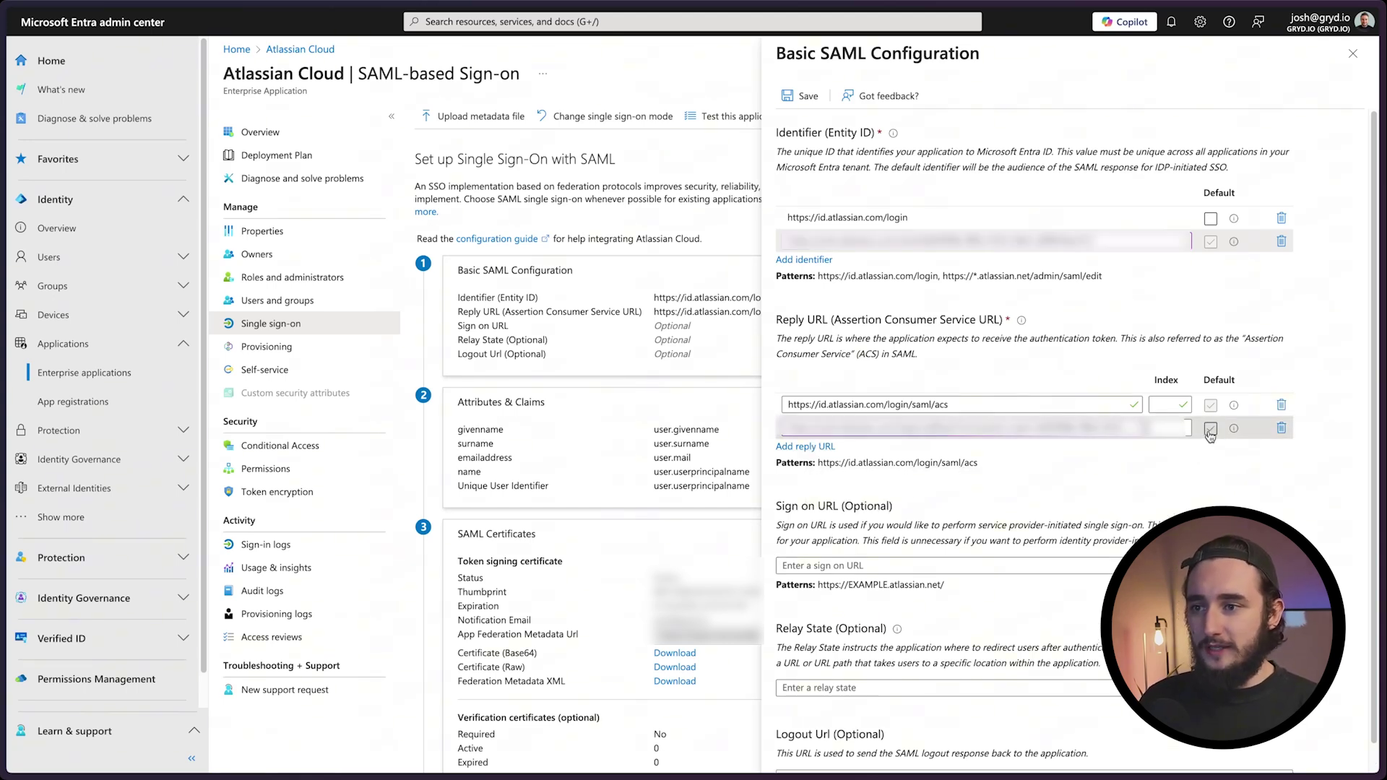
{"action": "left_click", "coordinate": [1211, 431]}
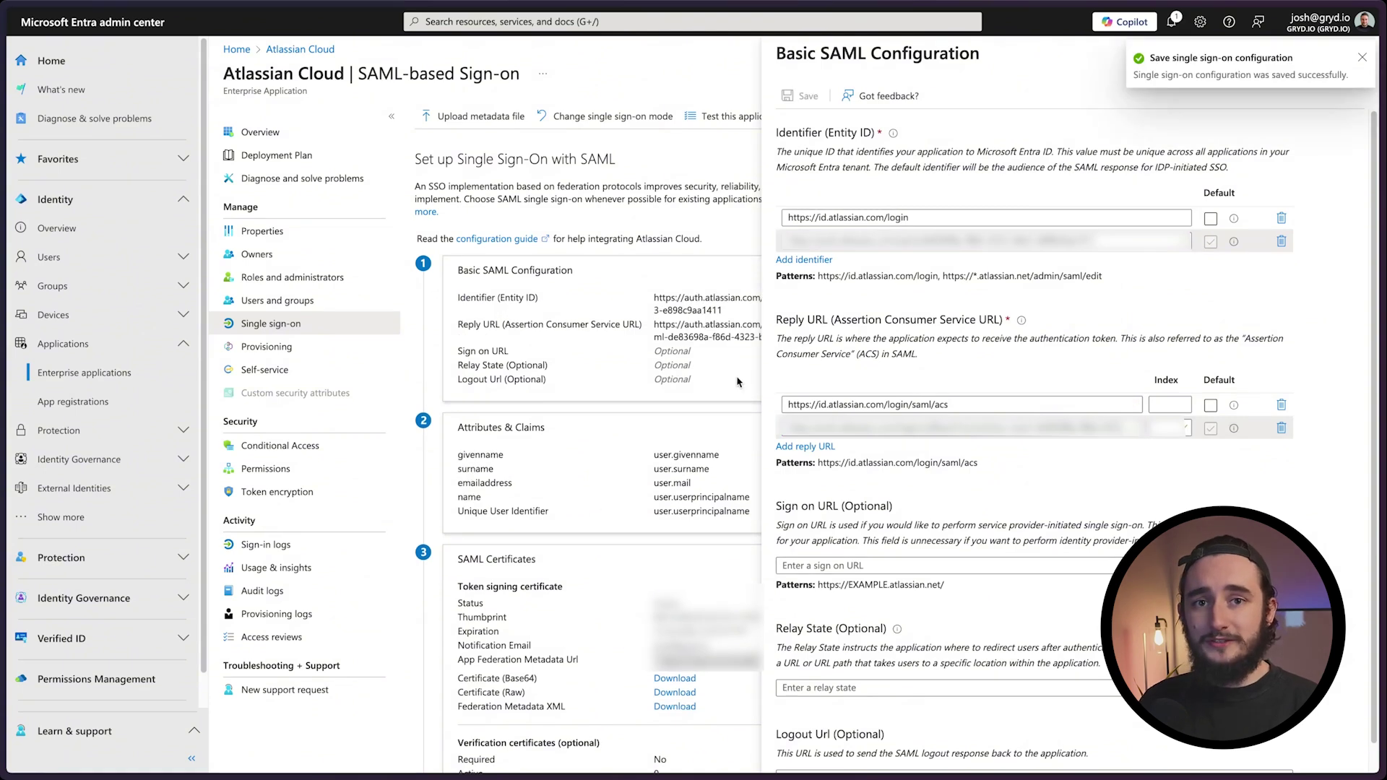
{"action": "left_click", "coordinate": [1351, 63]}
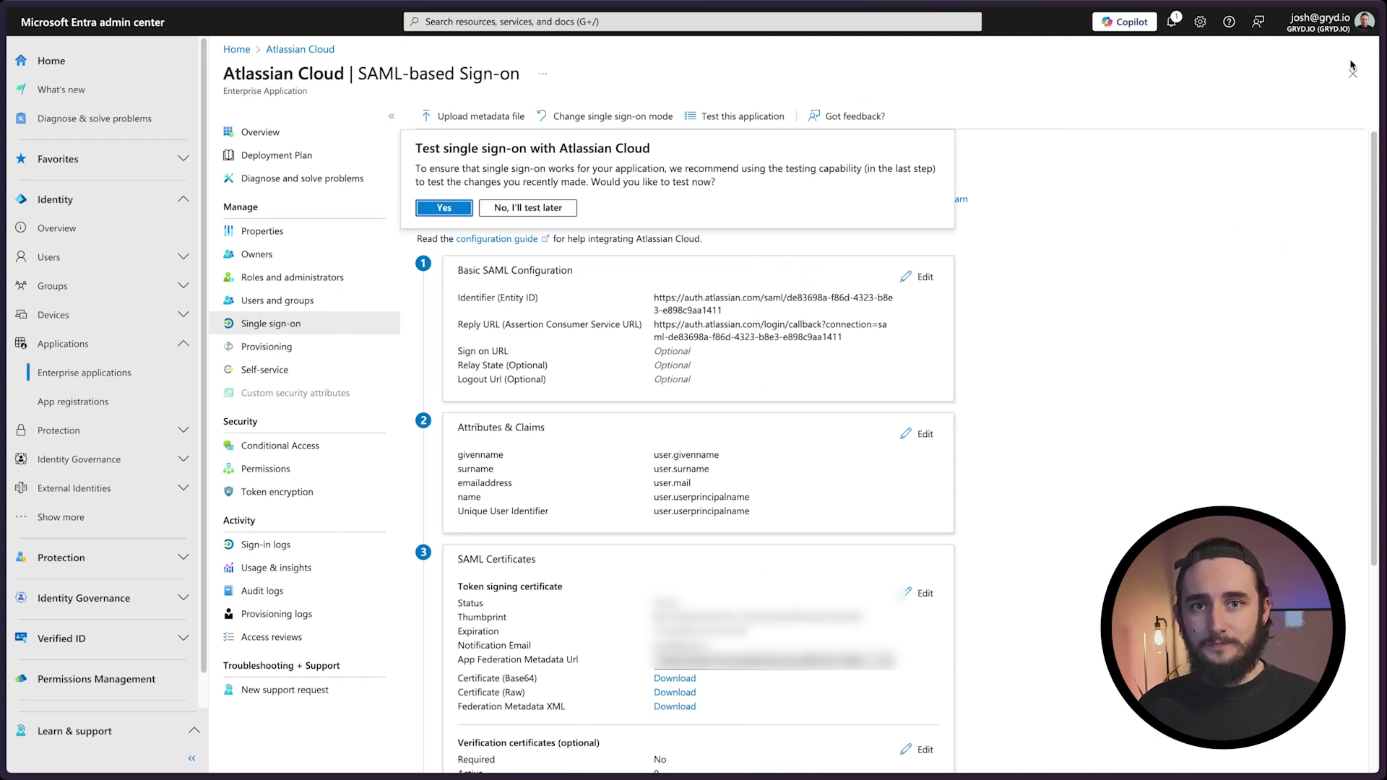
Step: Run a test SAML sign-in to Atlassian Cloud as the current user
{"action": "left_click", "coordinate": [448, 209]}
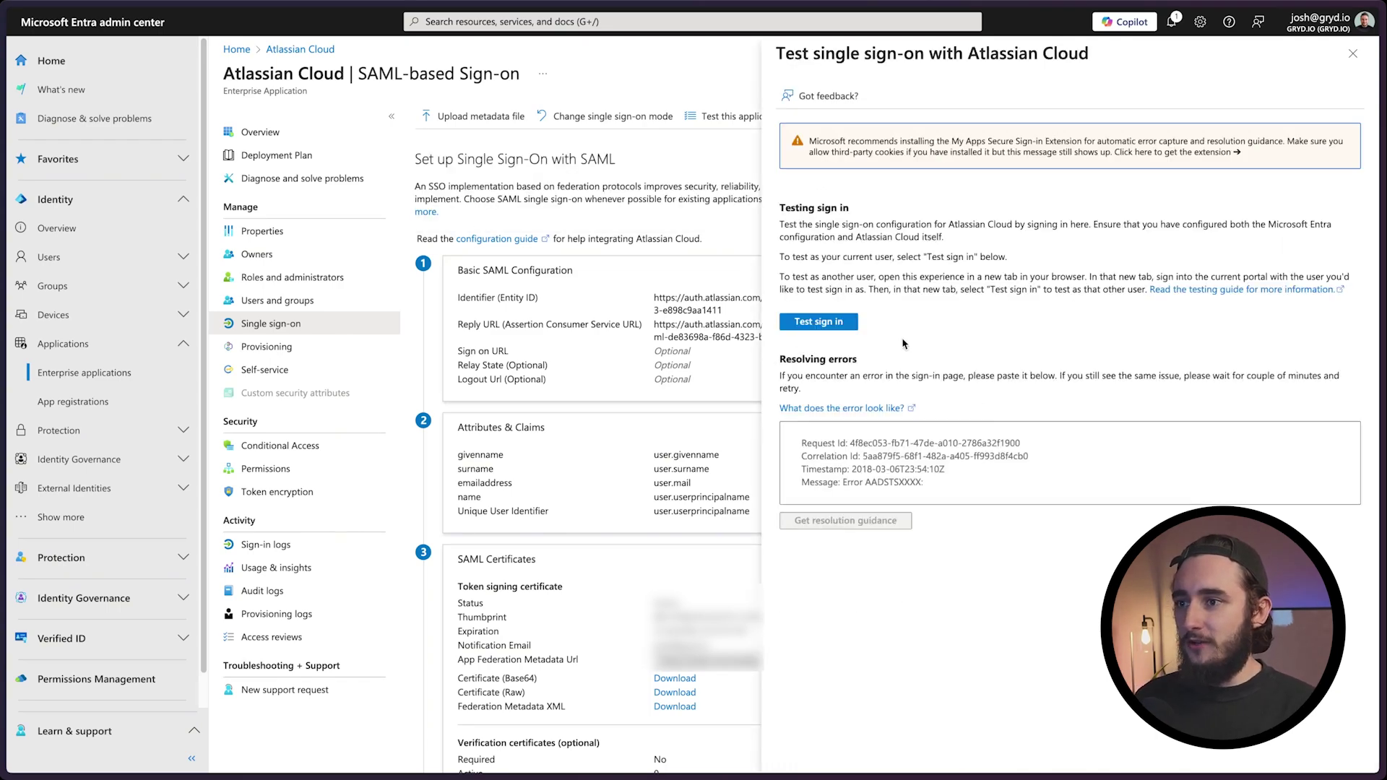
{"action": "left_click", "coordinate": [850, 323]}
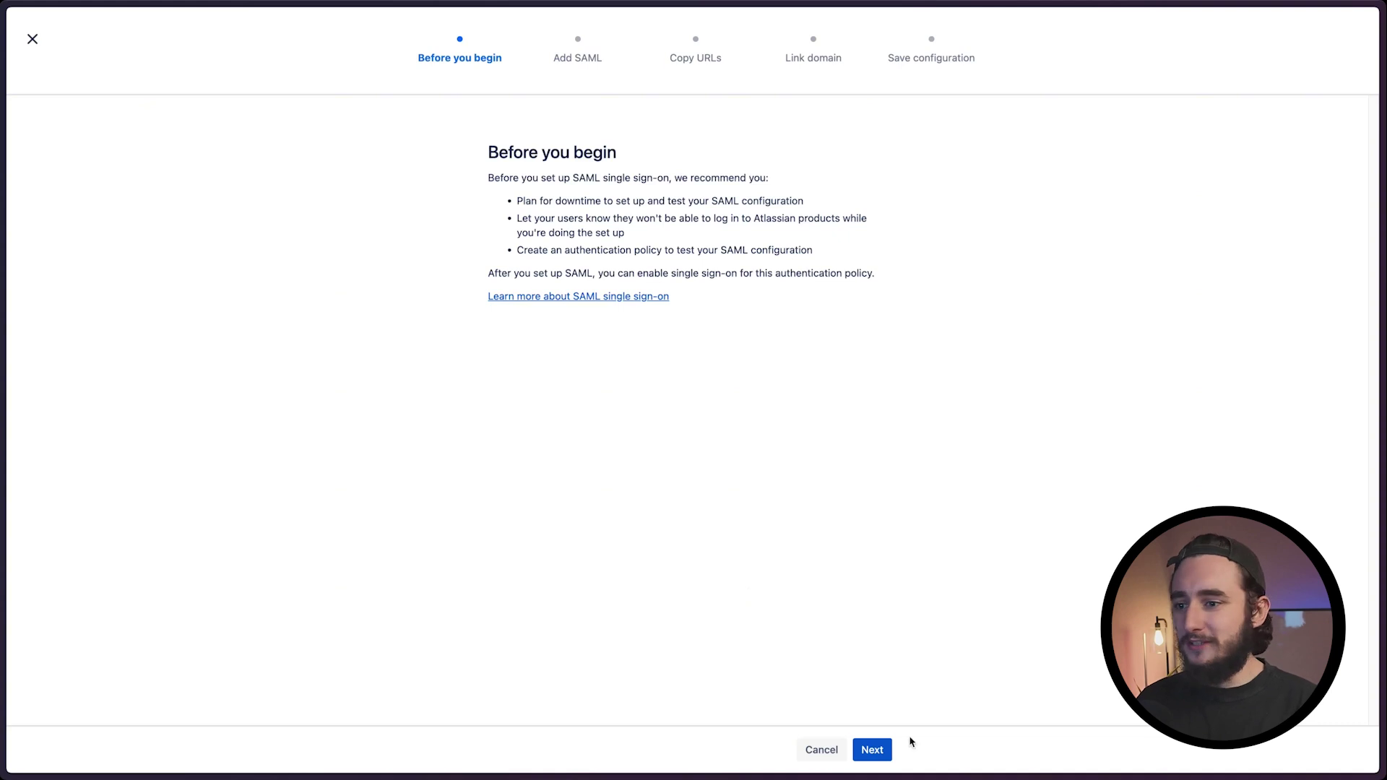
{"action": "left_click", "coordinate": [872, 749]}
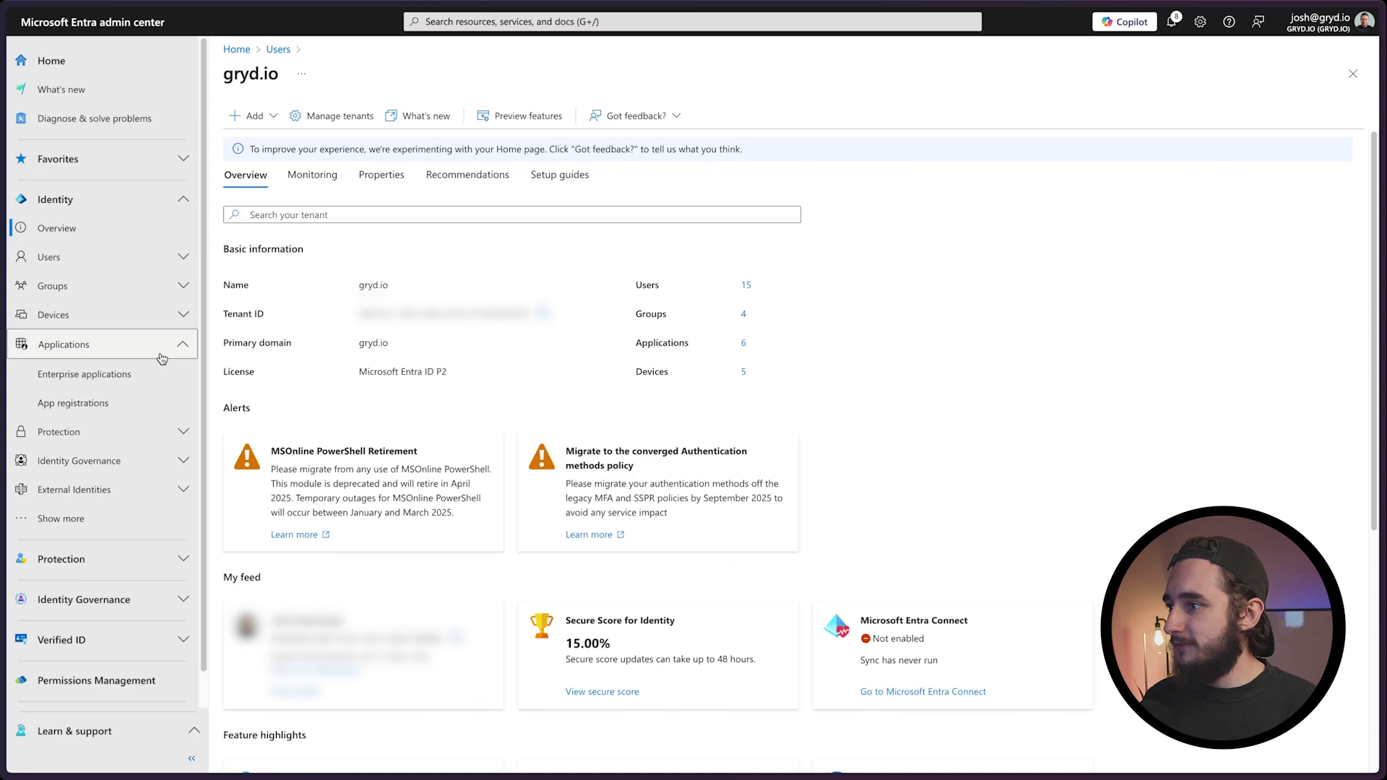
Step: Create another Atlassian Cloud enterprise app from the gallery, searching 'atlass'
{"action": "left_click", "coordinate": [147, 373]}
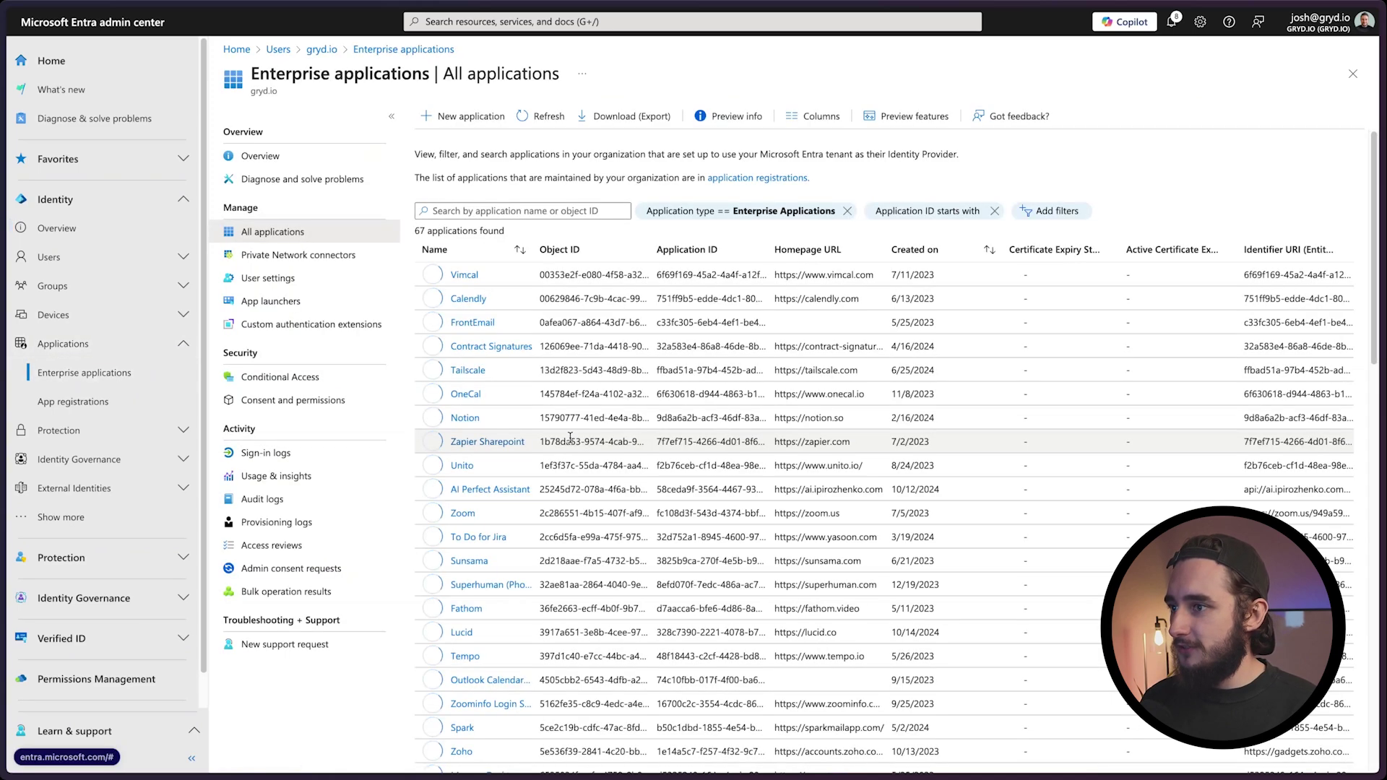
{"action": "left_click", "coordinate": [460, 117]}
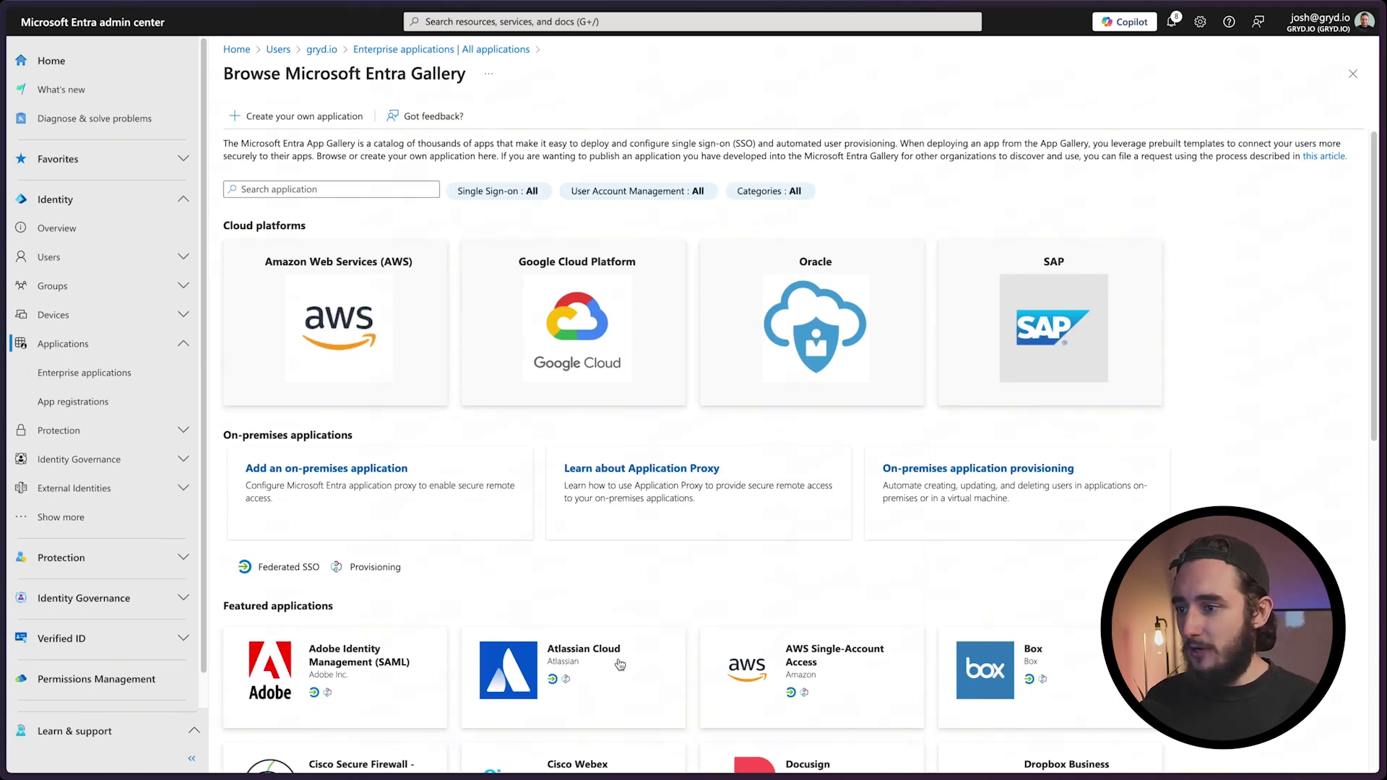
{"action": "left_click", "coordinate": [348, 188]}
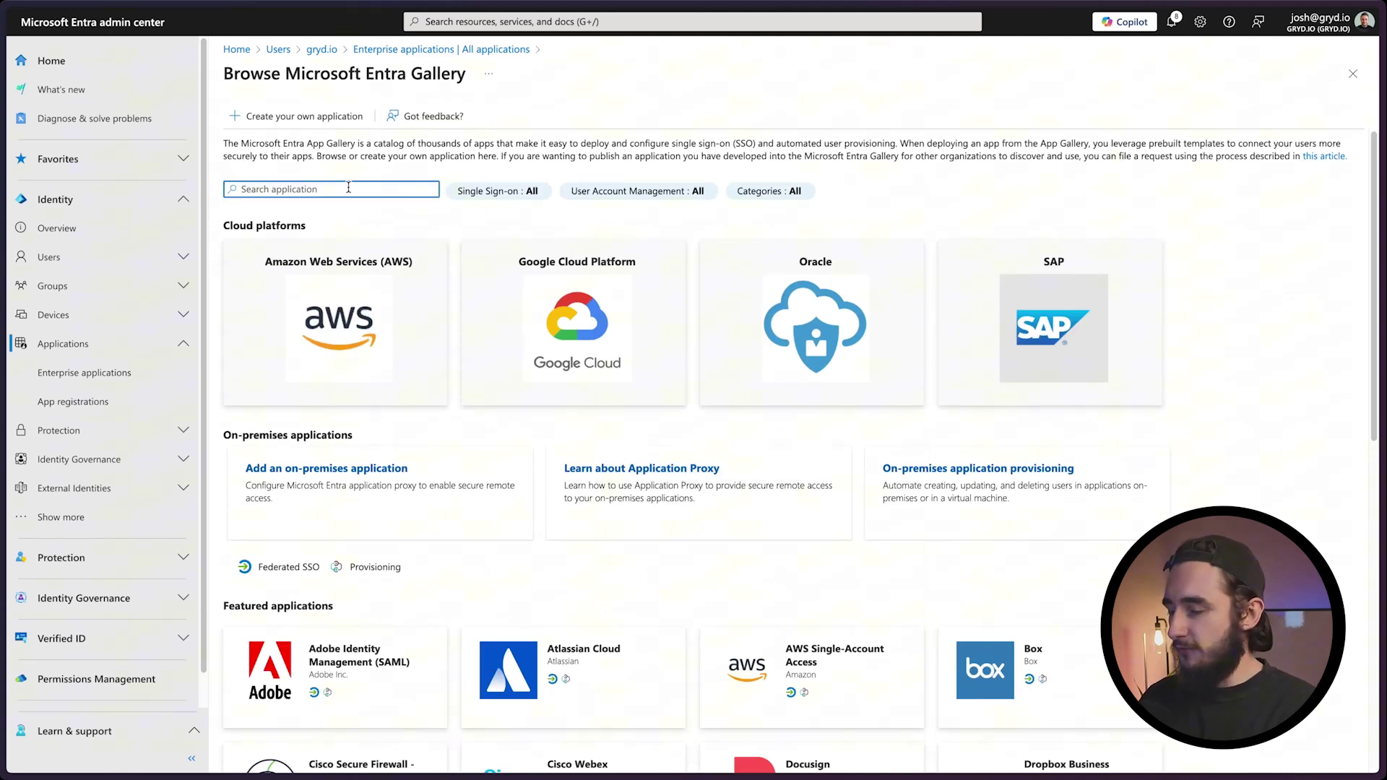
{"action": "type", "text": "atlass"}
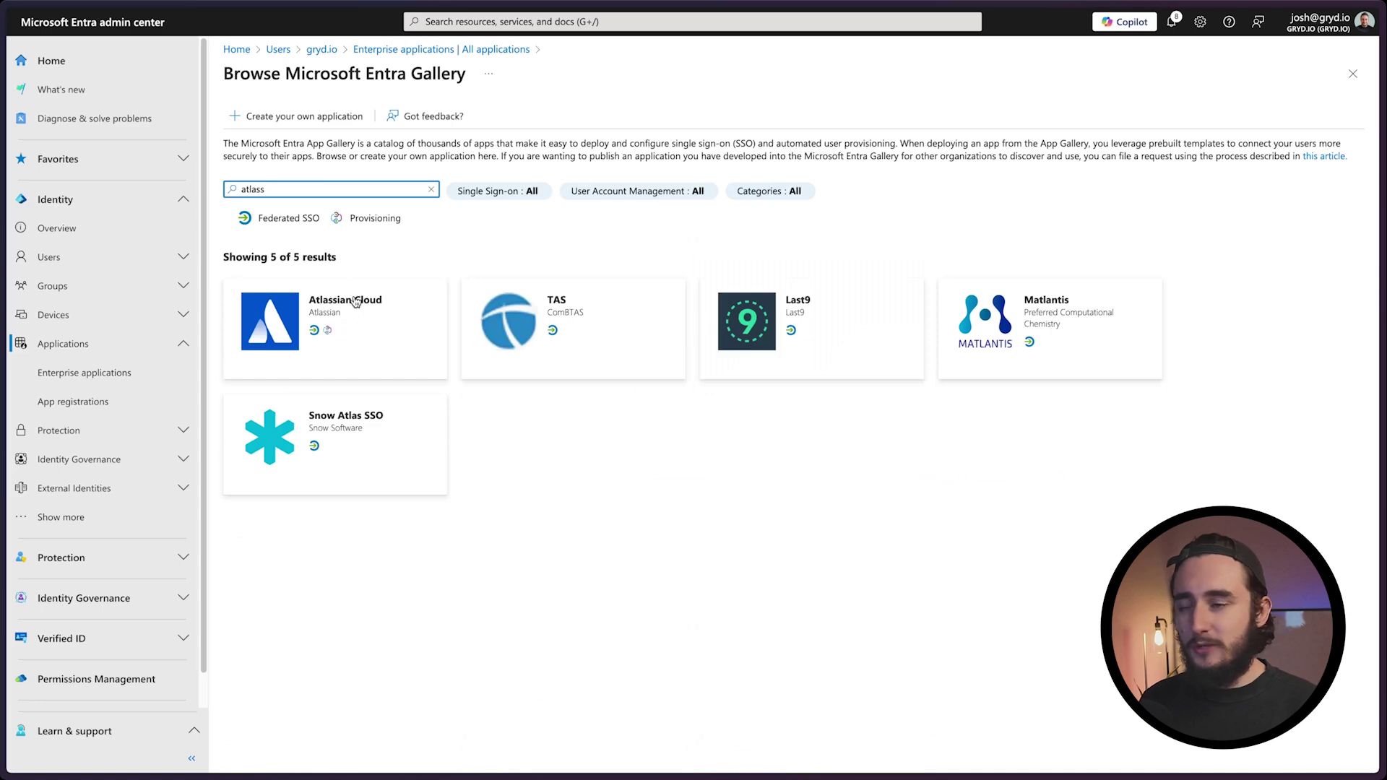
{"action": "left_click", "coordinate": [356, 302]}
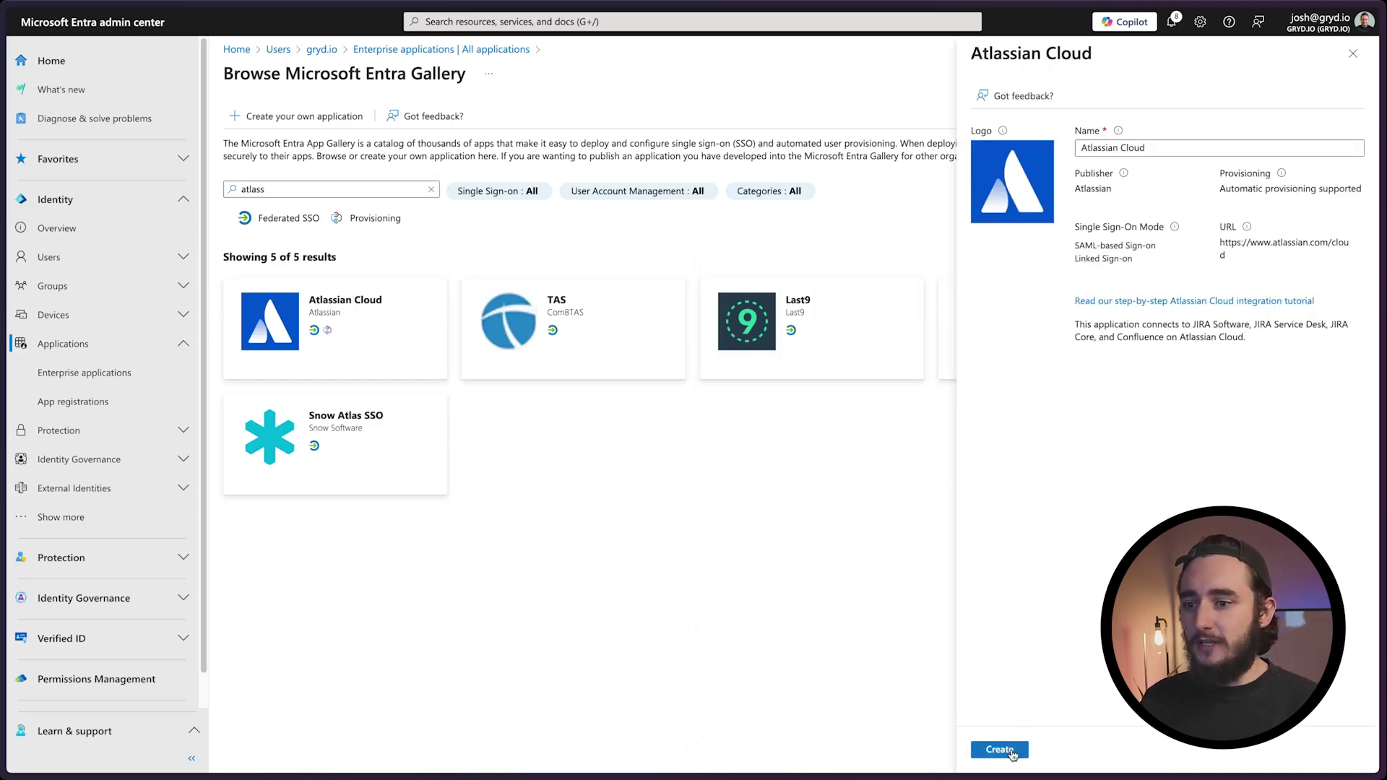
{"action": "left_click", "coordinate": [1011, 751]}
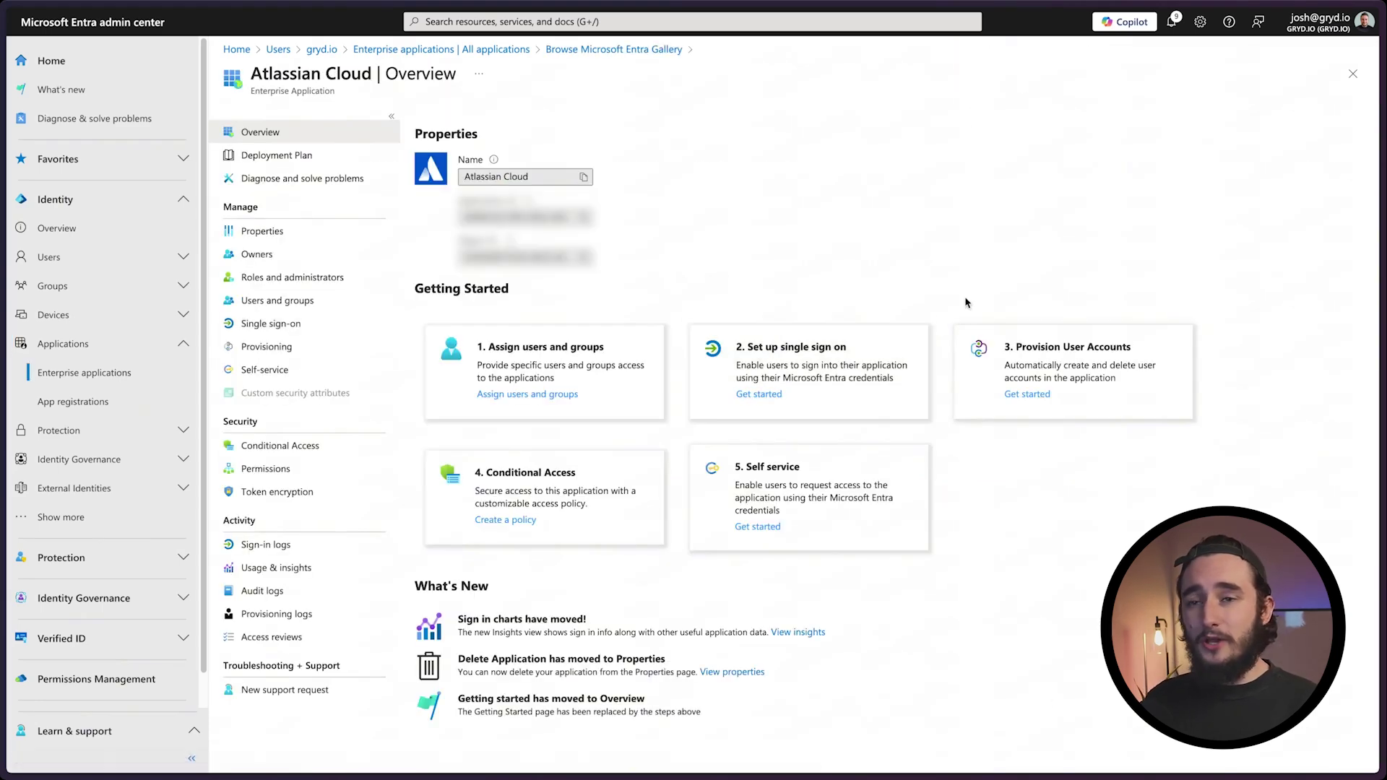
Step: Set the new app to SAML sign-on and save the default identifier and reply URL
{"action": "left_click", "coordinate": [341, 323]}
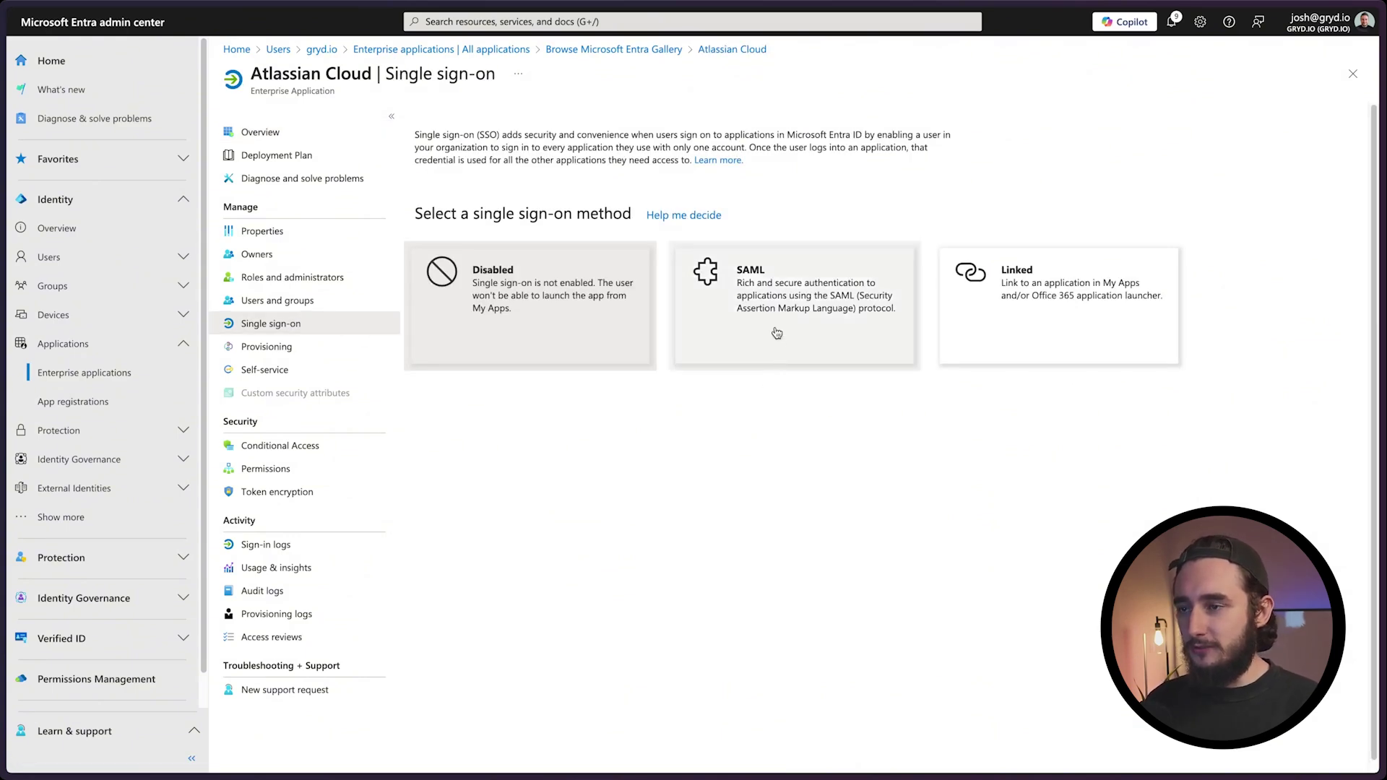
{"action": "left_click", "coordinate": [777, 333]}
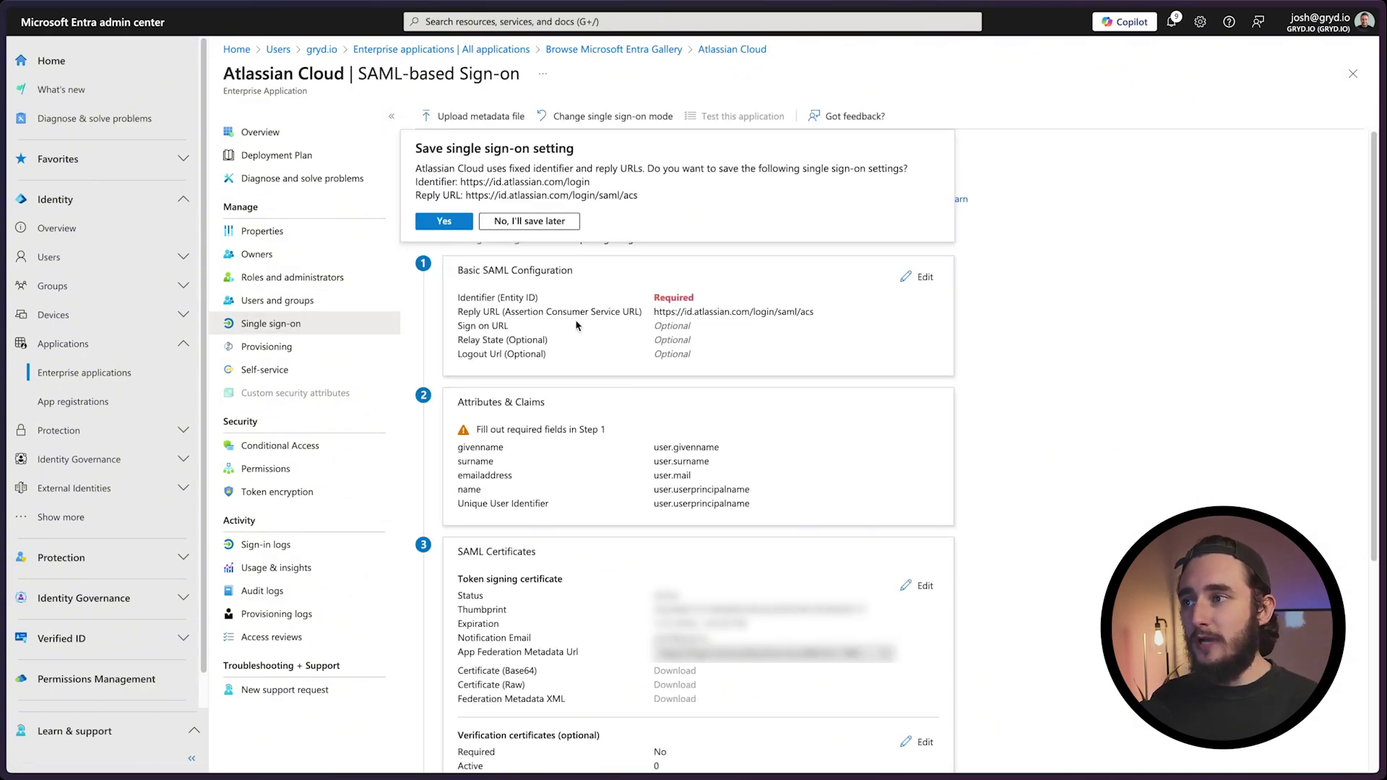
{"action": "left_click", "coordinate": [445, 222]}
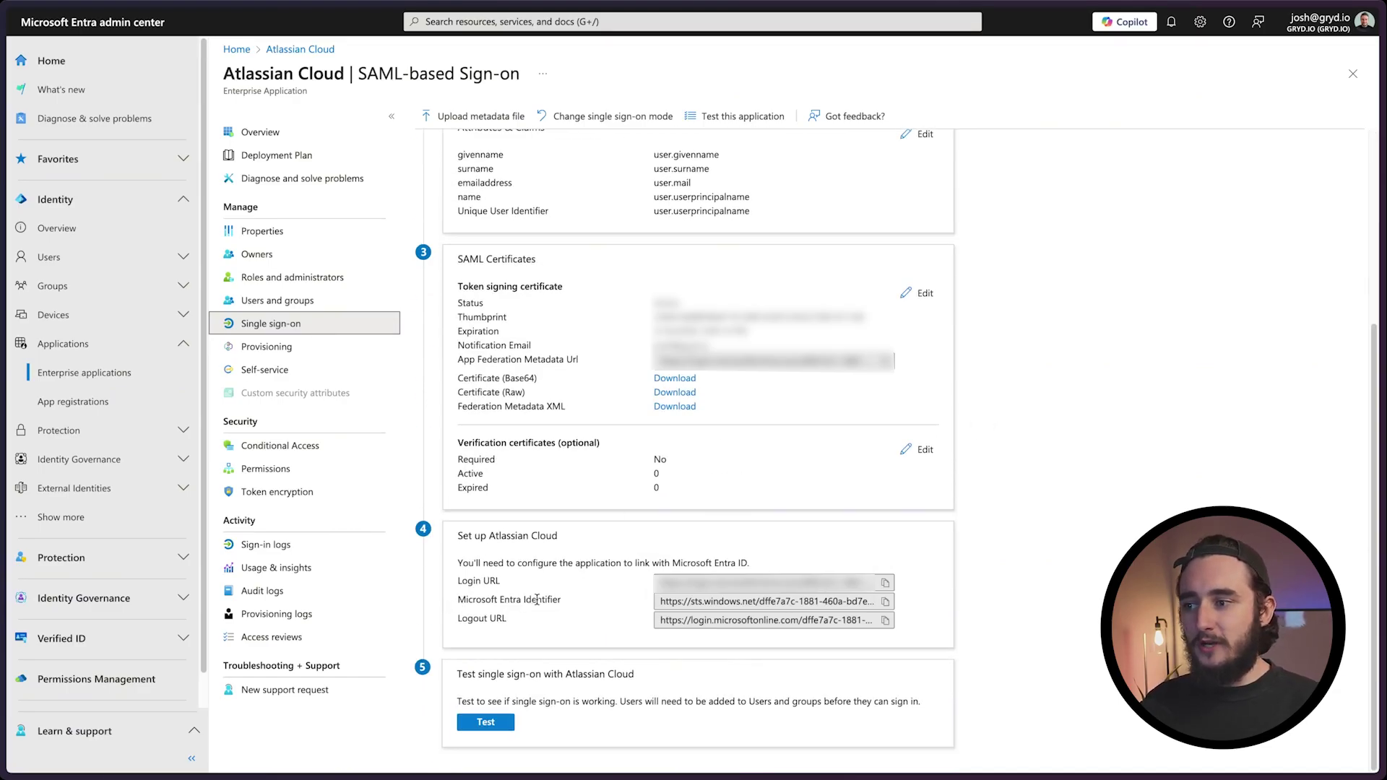
Step: Copy the Login URL from the Set up Atlassian Cloud section in Entra
{"action": "left_click", "coordinate": [886, 601]}
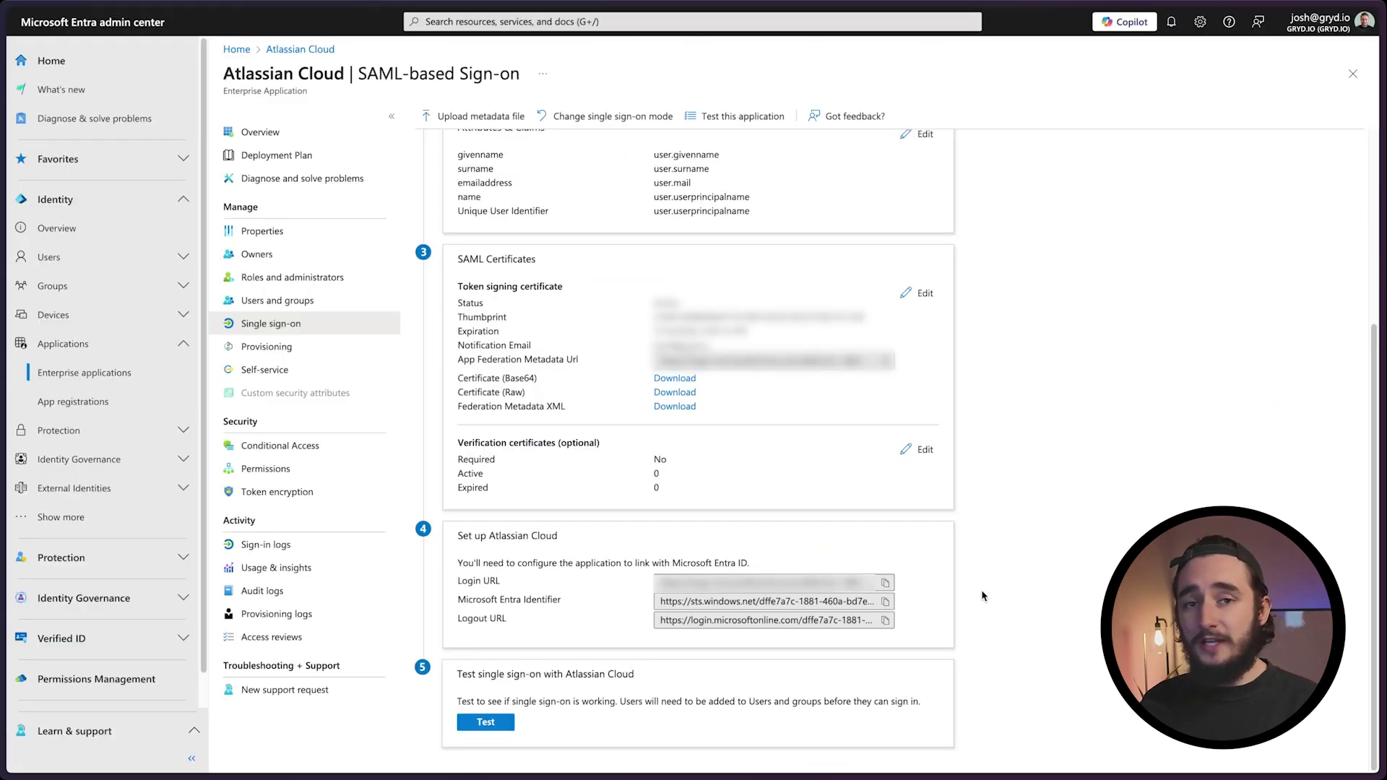
Step: Fill Atlassian's SAML form with the Entra identifier, SSO URL and Base64 x509 certificate, then continue
{"action": "left_click", "coordinate": [886, 601]}
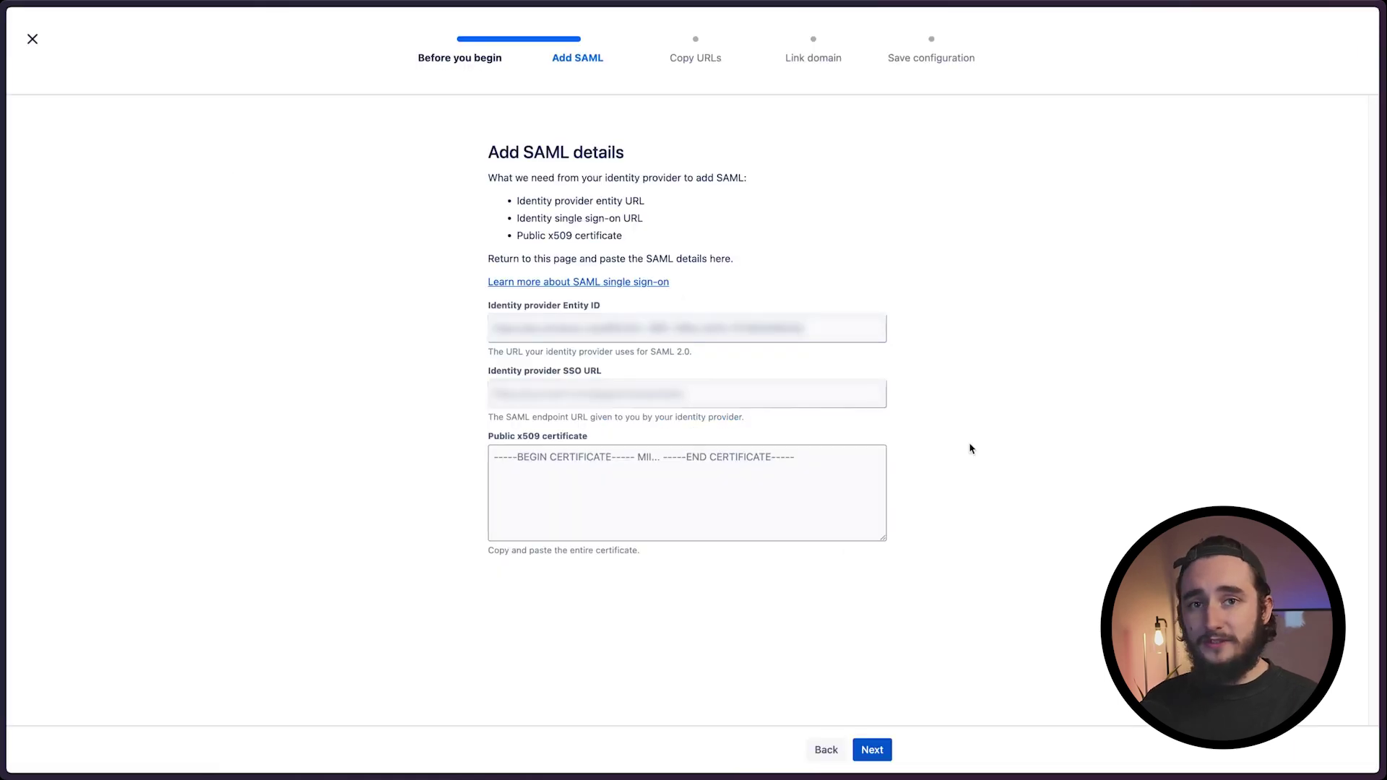
{"action": "left_click", "coordinate": [664, 393]}
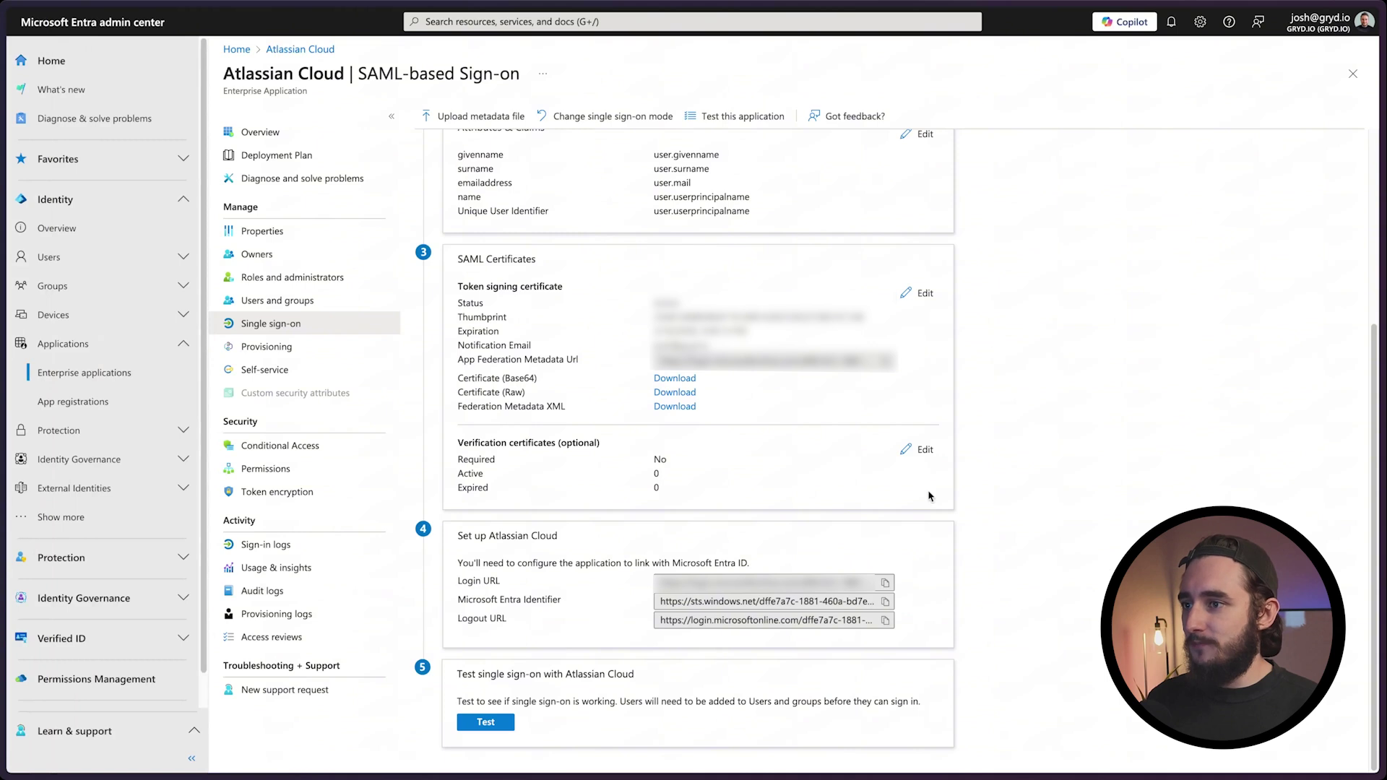
{"action": "left_click", "coordinate": [674, 378]}
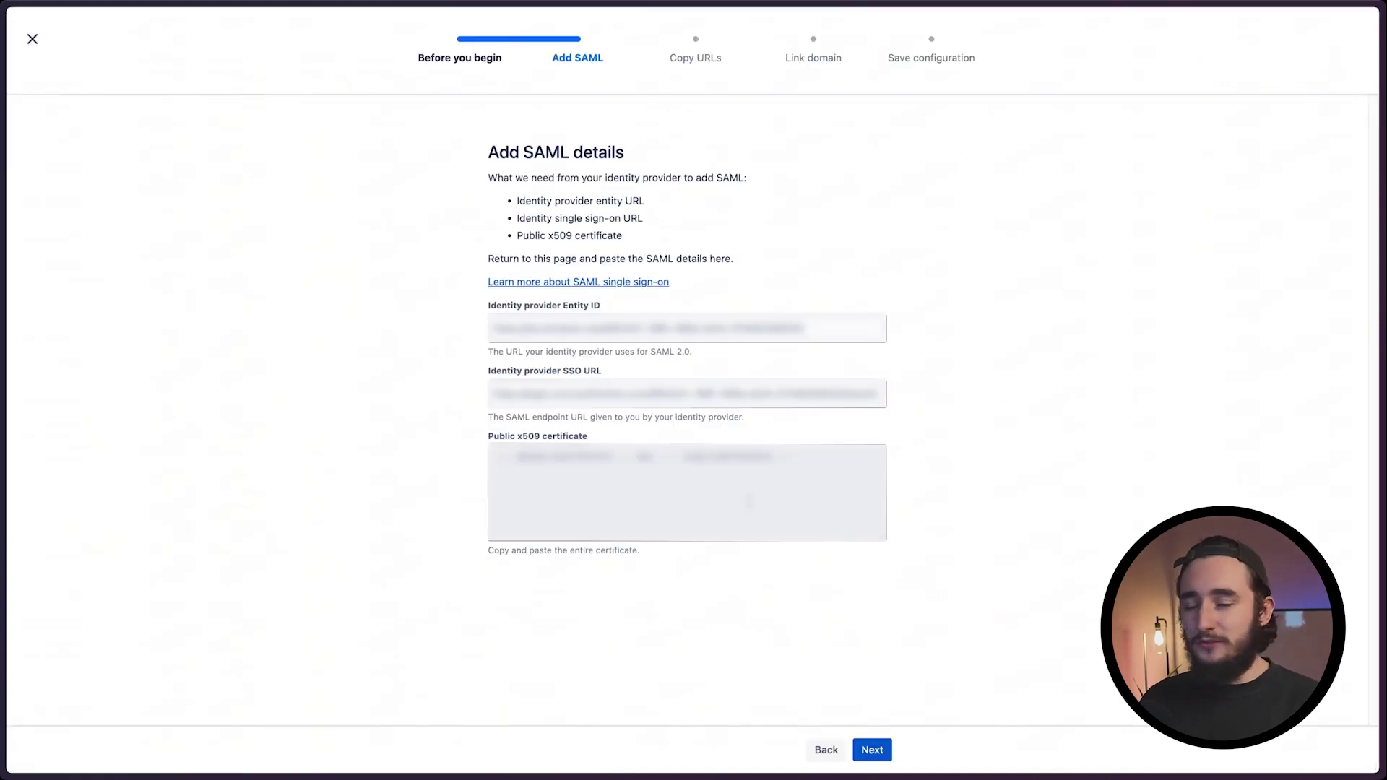
{"action": "left_click", "coordinate": [748, 502]}
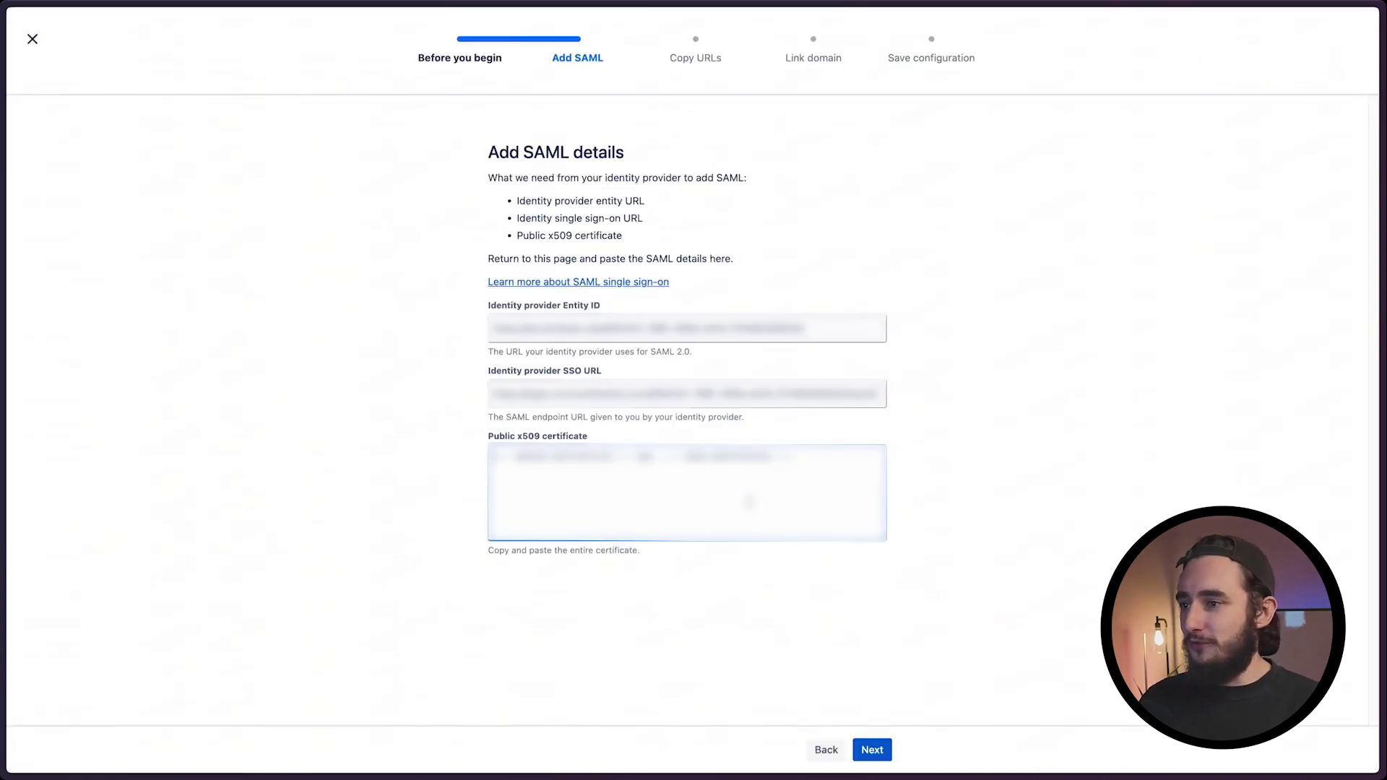
{"action": "key", "text": "ctrl+v"}
{"action": "left_click", "coordinate": [866, 754]}
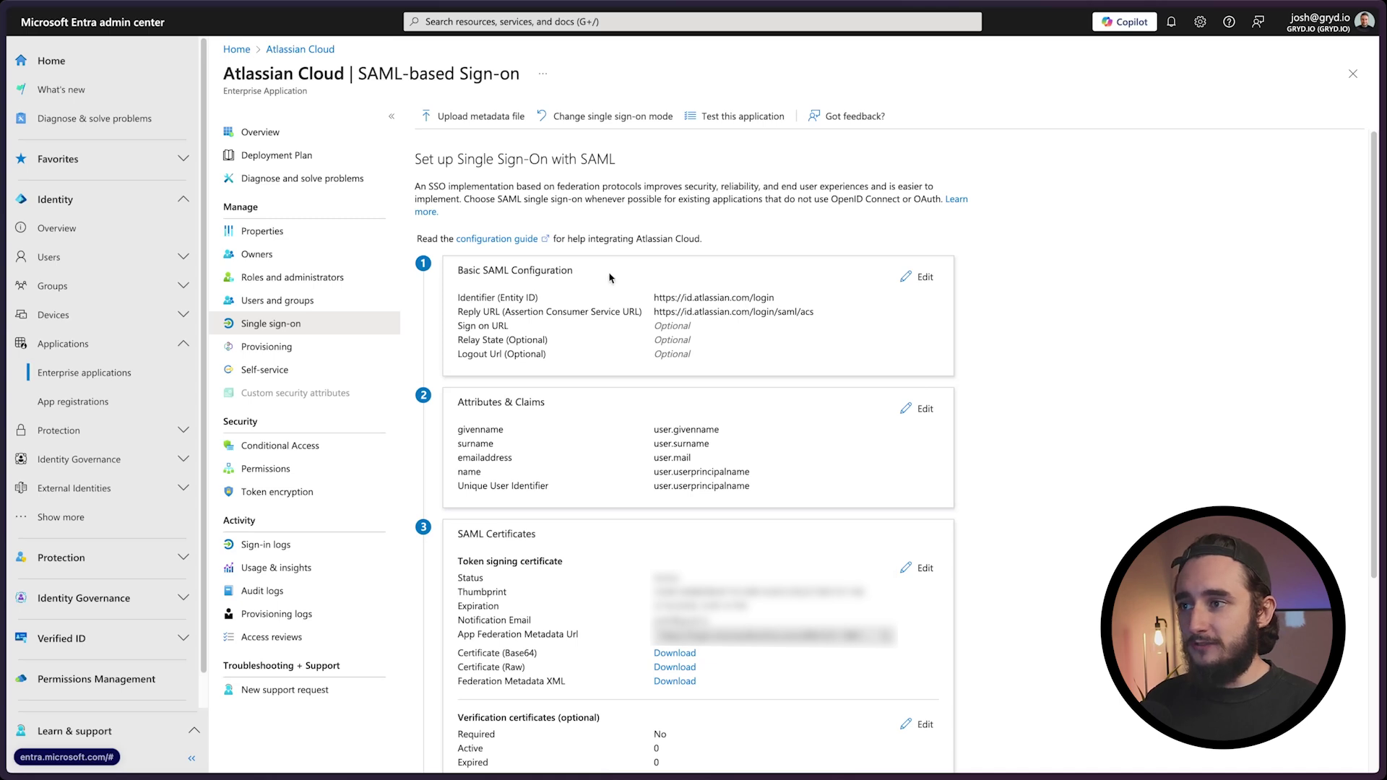
Step: Add Atlassian's entity URL as the default identifier in Basic SAML Configuration
{"action": "left_click", "coordinate": [925, 277]}
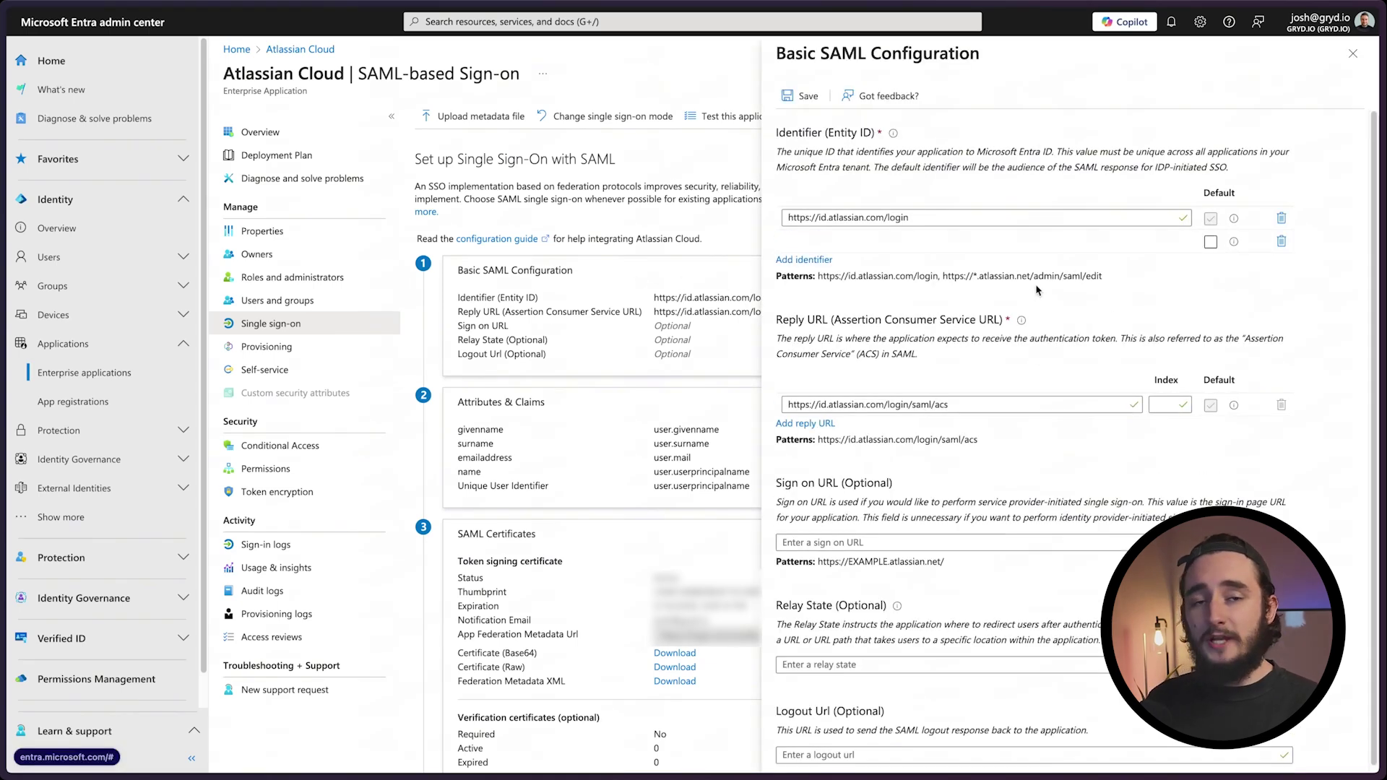
{"action": "left_click", "coordinate": [845, 243]}
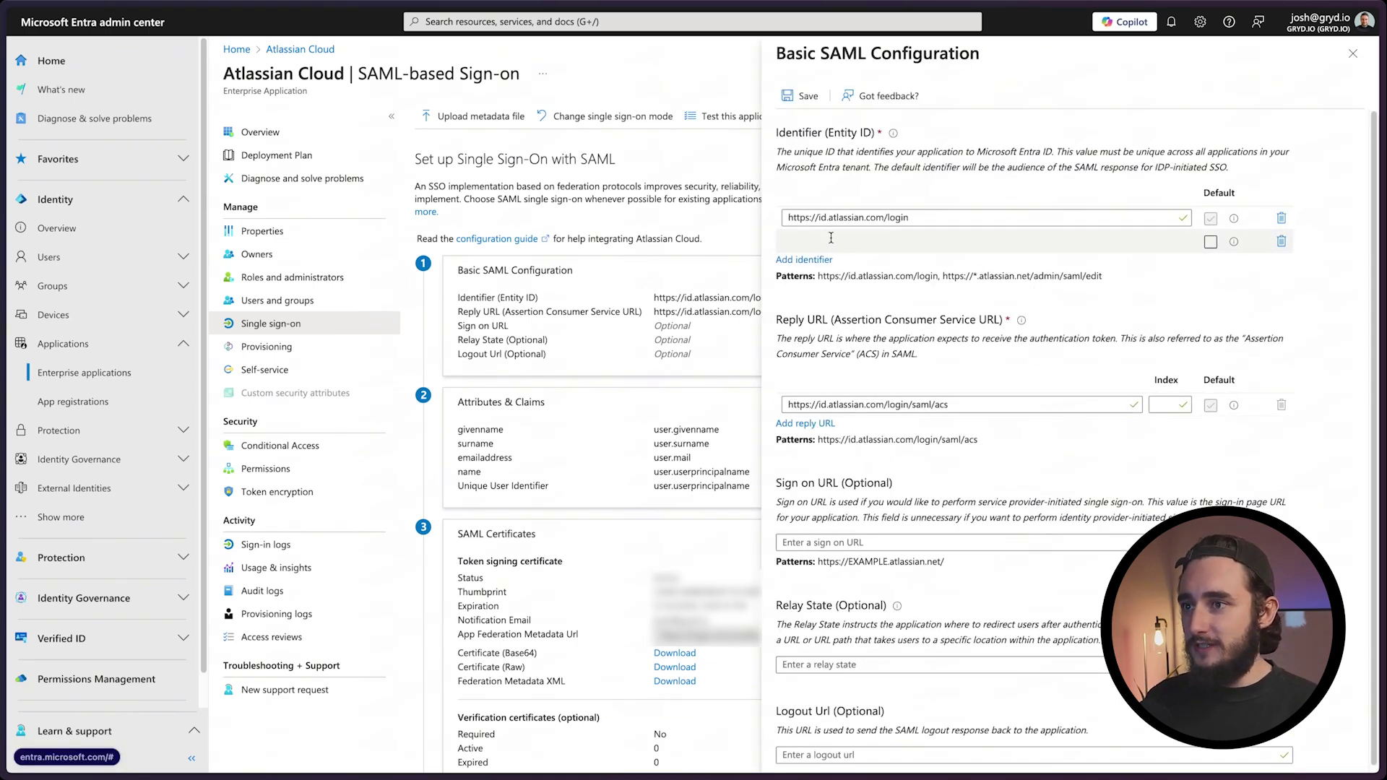
{"action": "key", "text": "ctrl+v"}
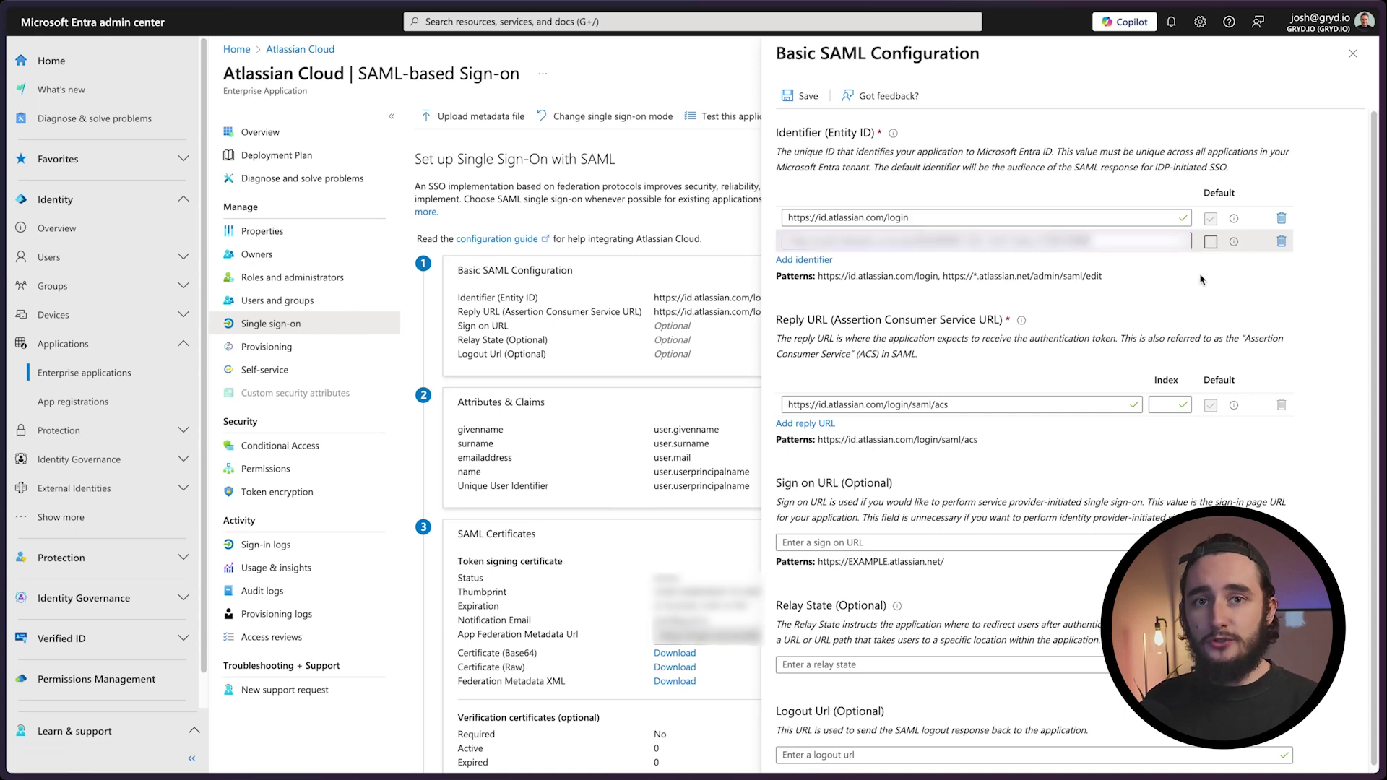
{"action": "left_click", "coordinate": [1211, 241]}
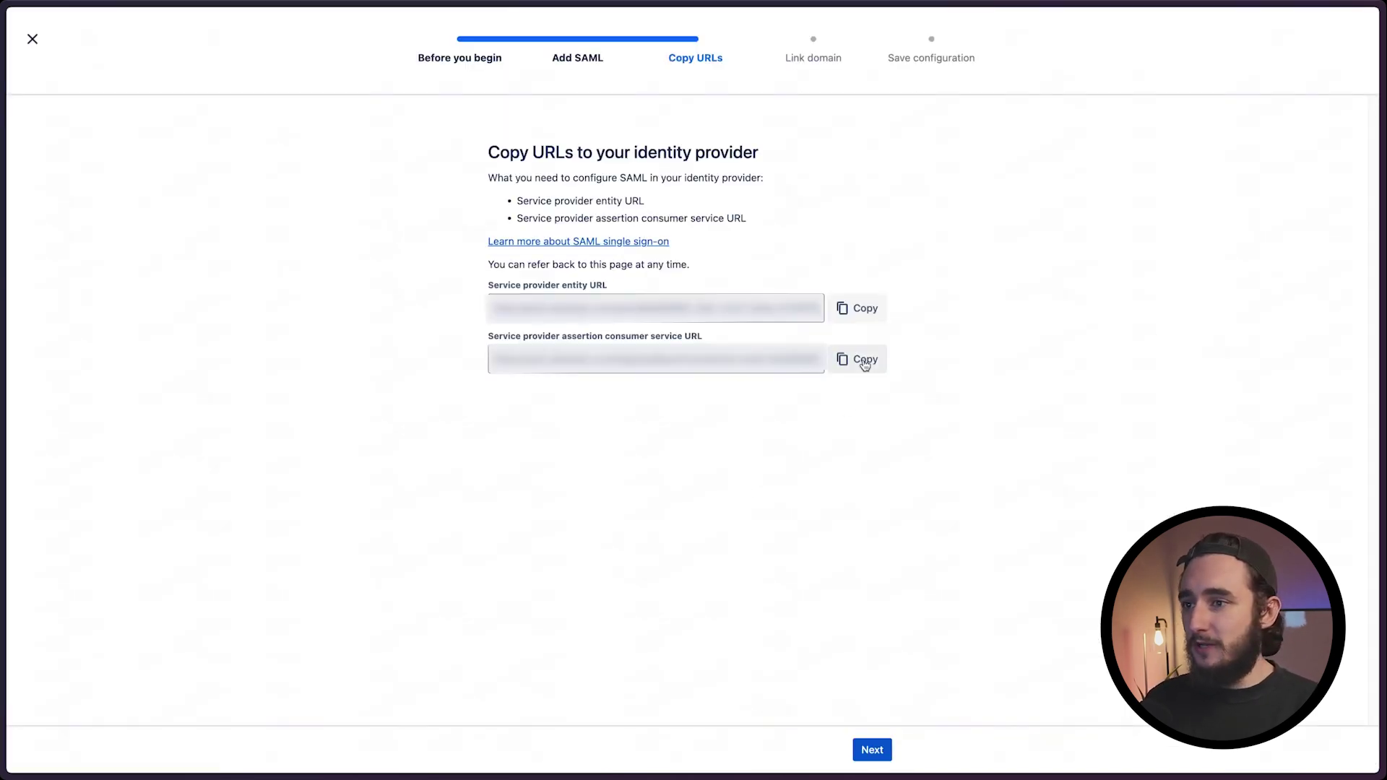
Step: Add Atlassian's ACS callback URL as the default reply URL and save the configuration
{"action": "left_click", "coordinate": [864, 361]}
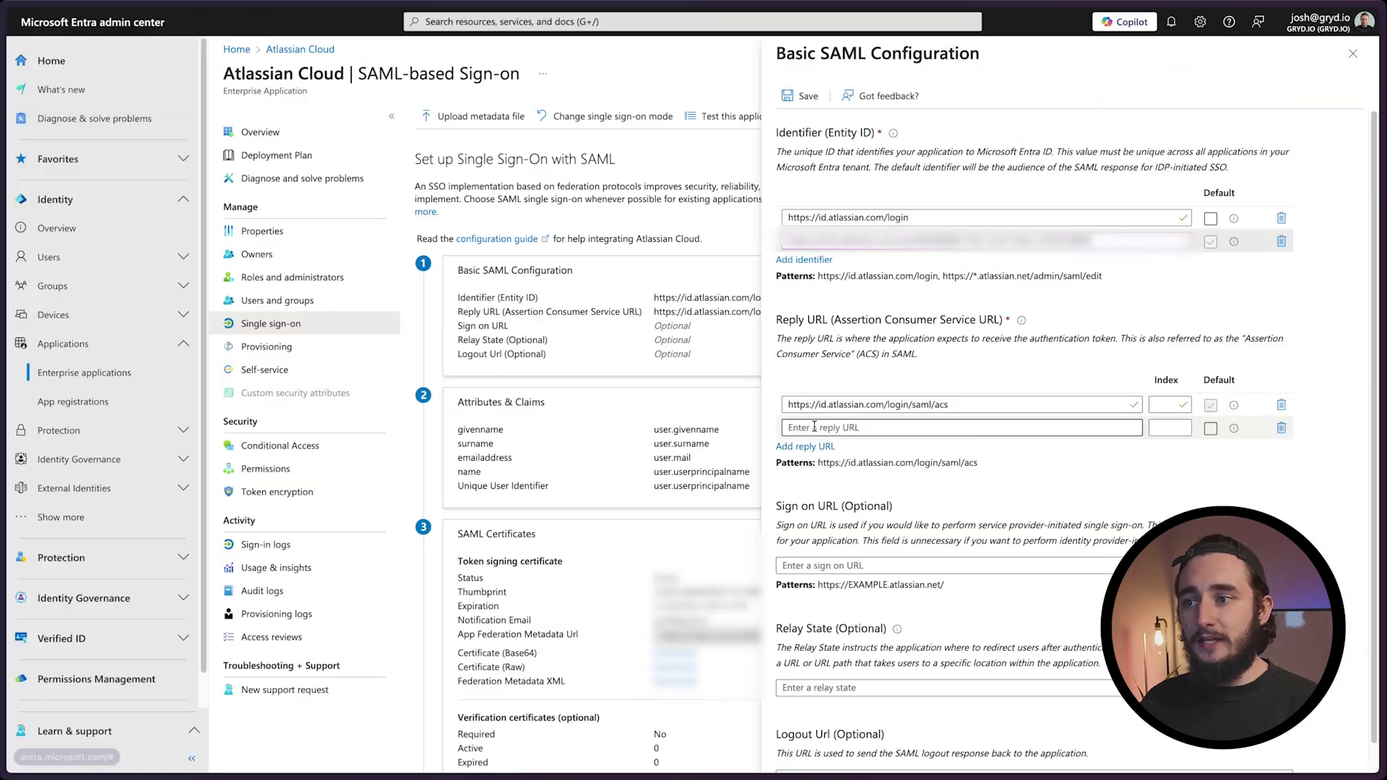
{"action": "left_click", "coordinate": [815, 426]}
{"action": "key", "text": "ctrl+v"}
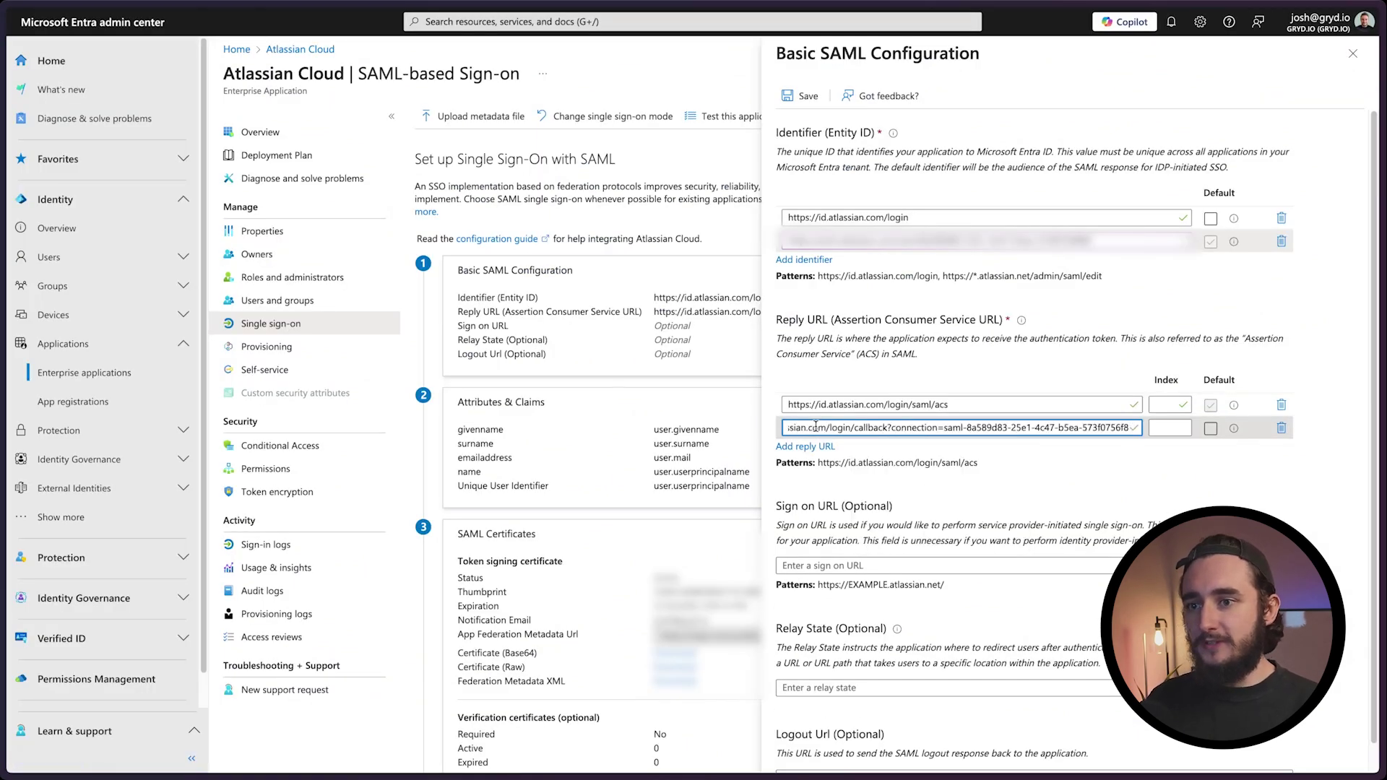
{"action": "left_click", "coordinate": [1210, 428]}
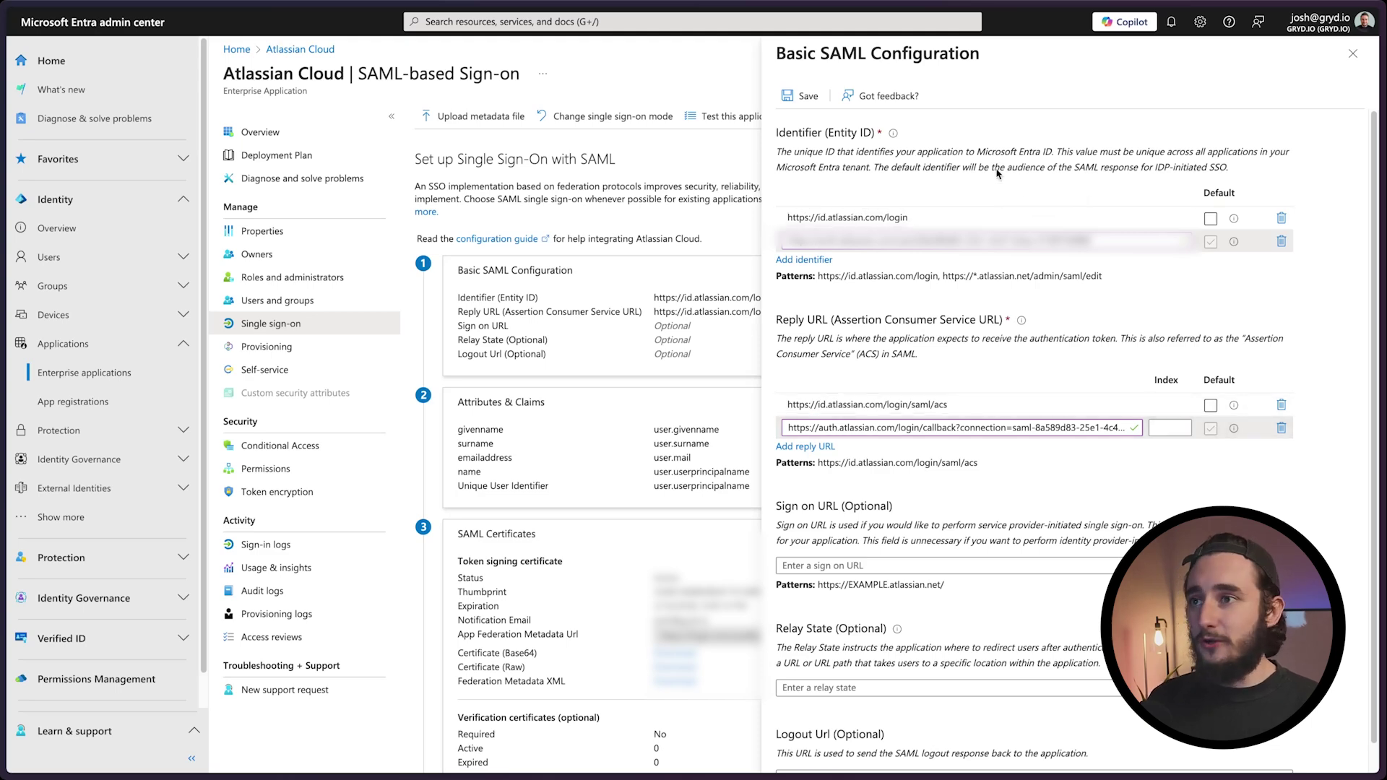
{"action": "left_click", "coordinate": [803, 96]}
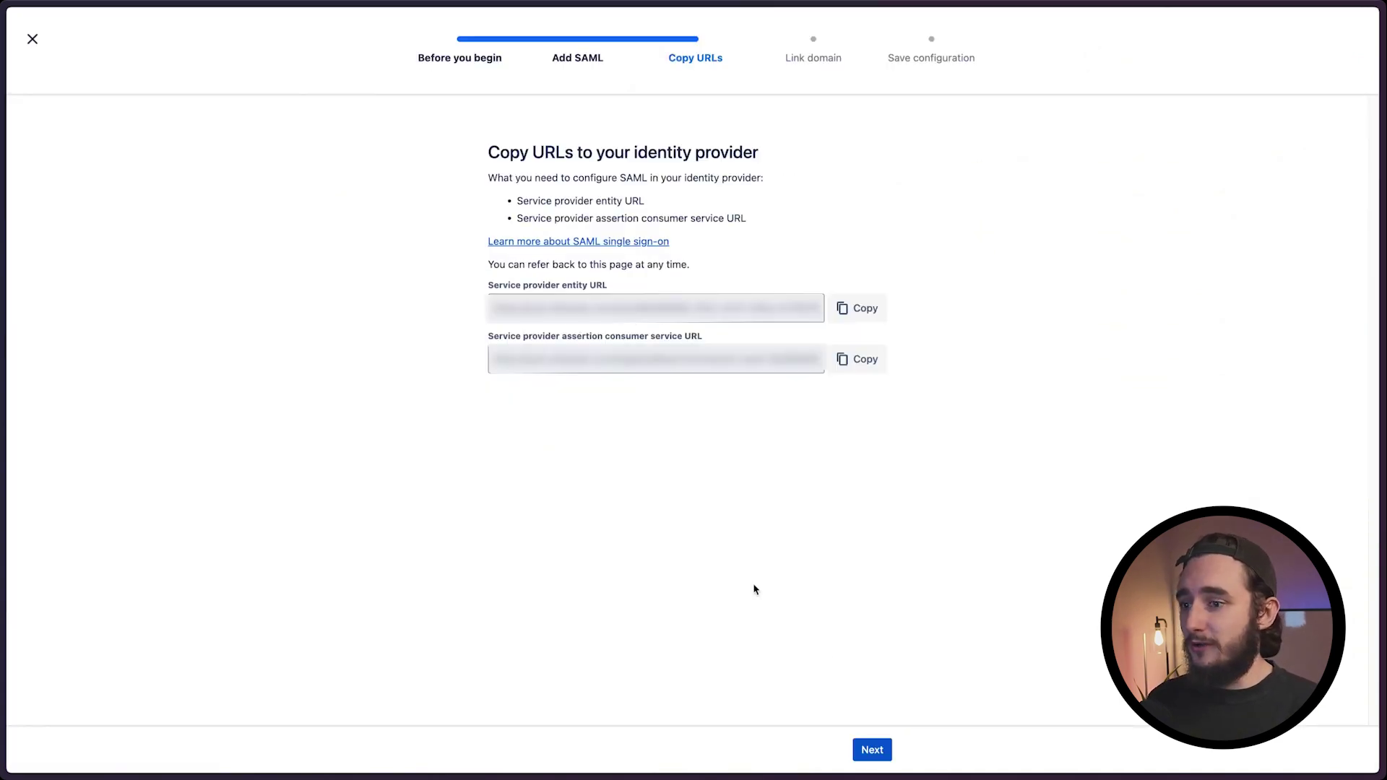
Step: Link the gryd.io domain, save the SAML configuration, and review it on the GRYD.IO page
{"action": "left_click", "coordinate": [872, 749]}
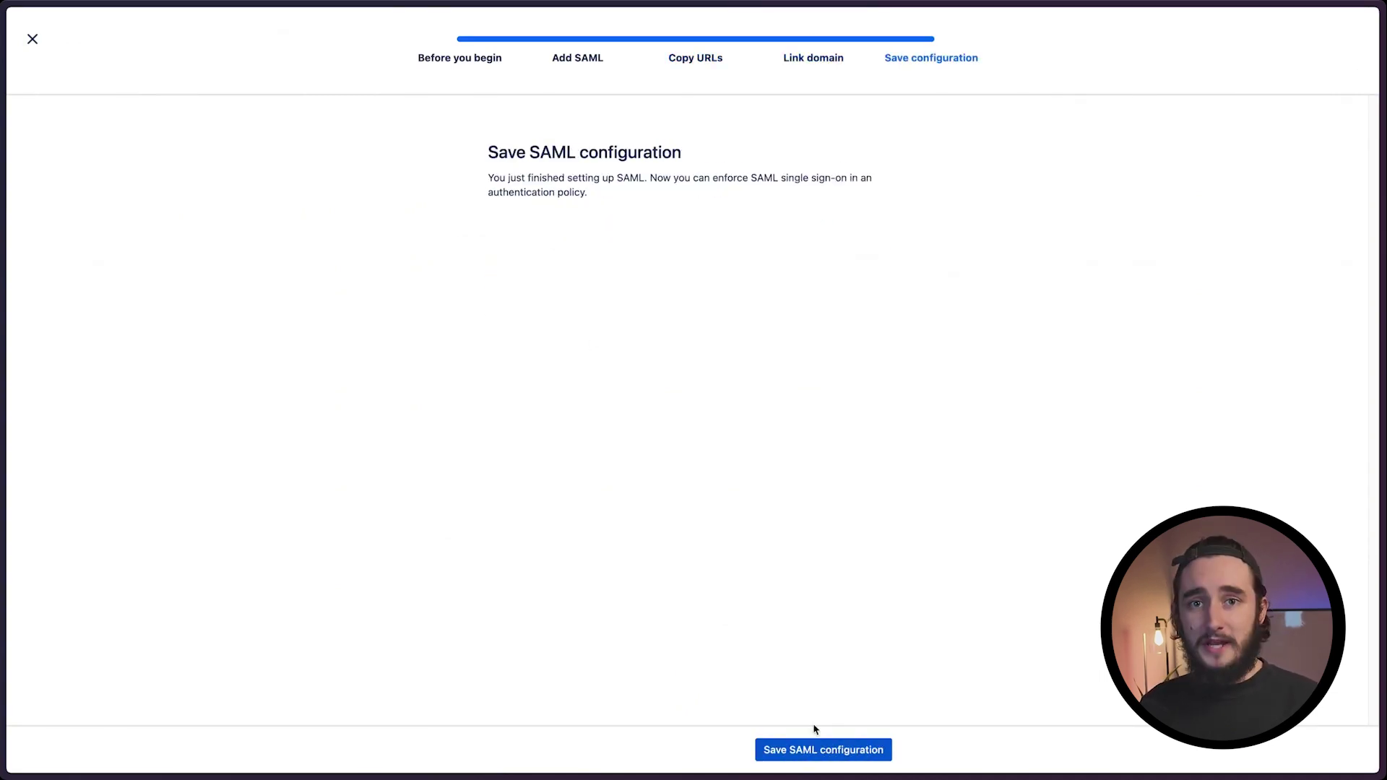
{"action": "left_click", "coordinate": [802, 752]}
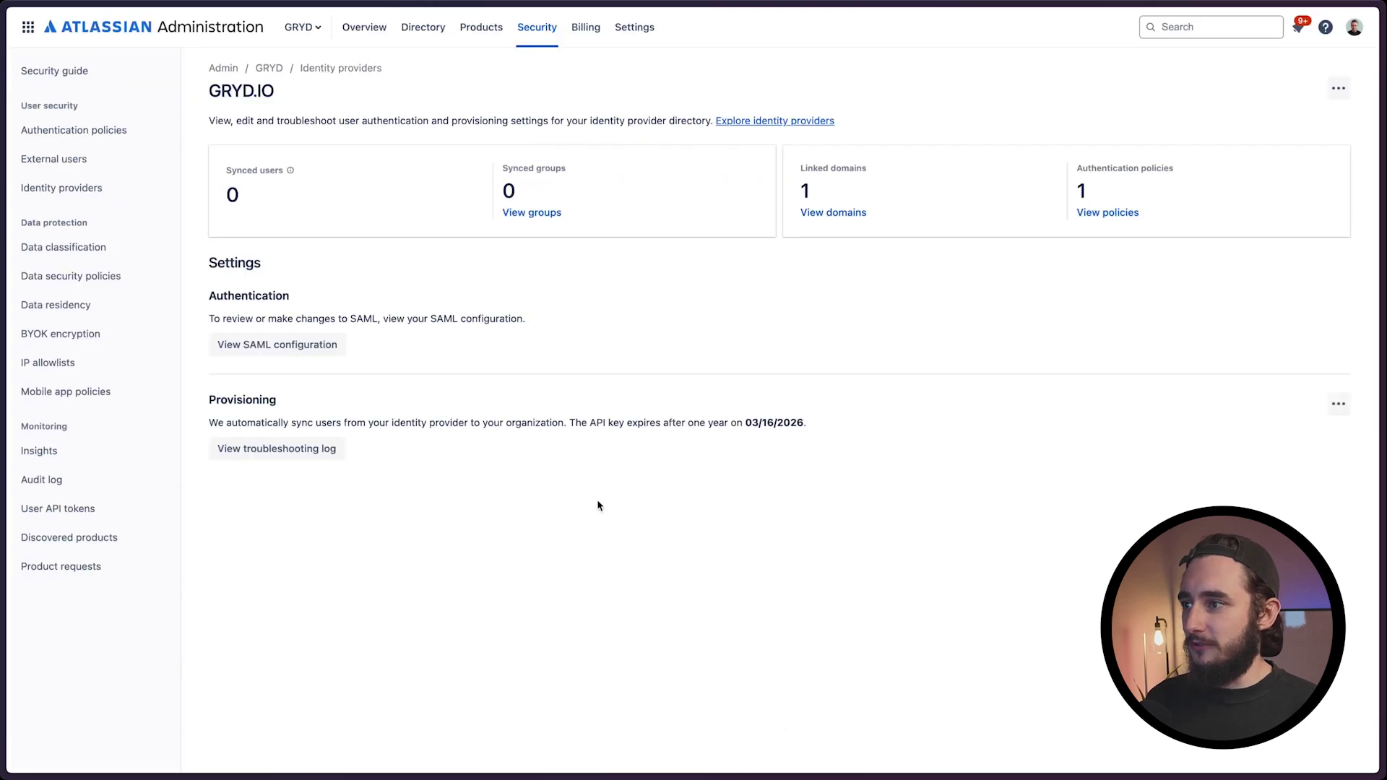
{"action": "left_click", "coordinate": [312, 358]}
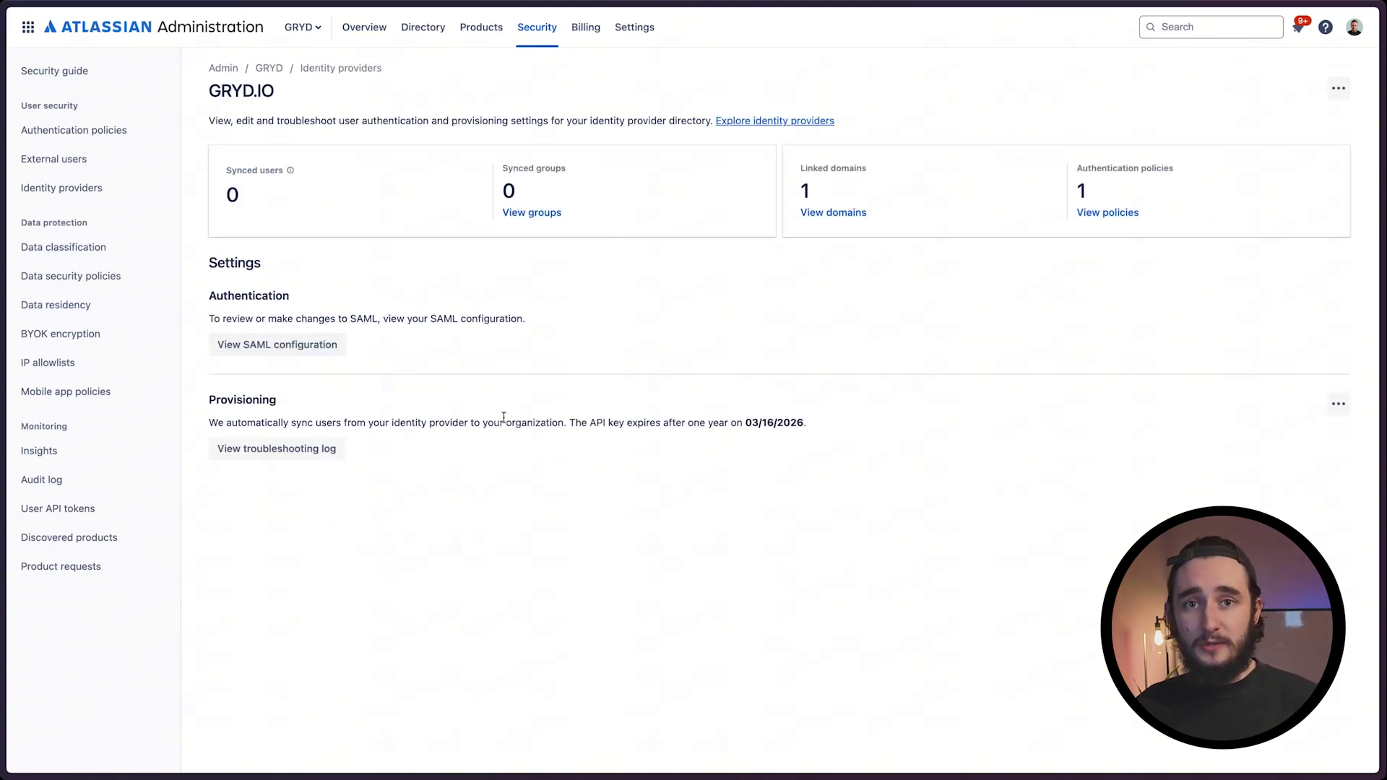
Step: Open the members list of the Users in GRYD.IO authentication policy
{"action": "left_click", "coordinate": [84, 143]}
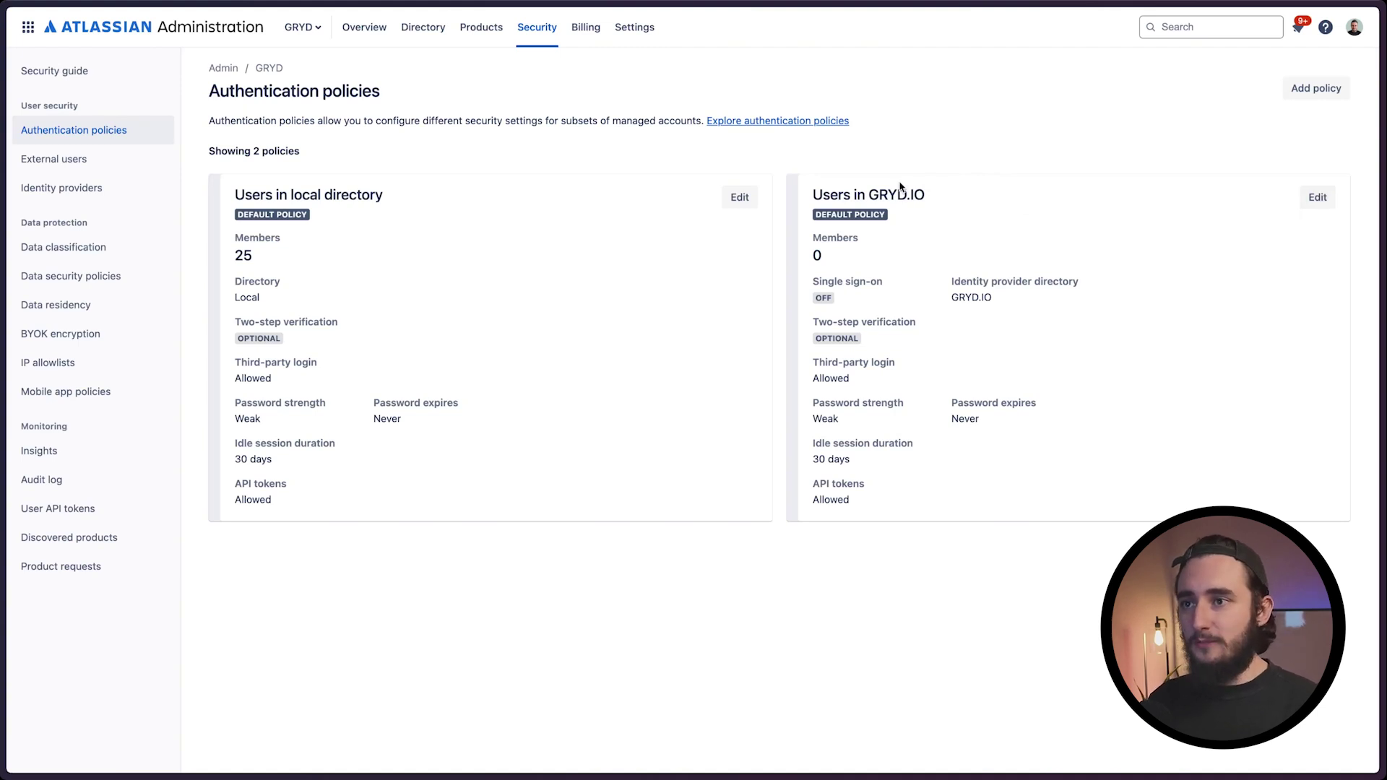
{"action": "left_click", "coordinate": [1316, 202]}
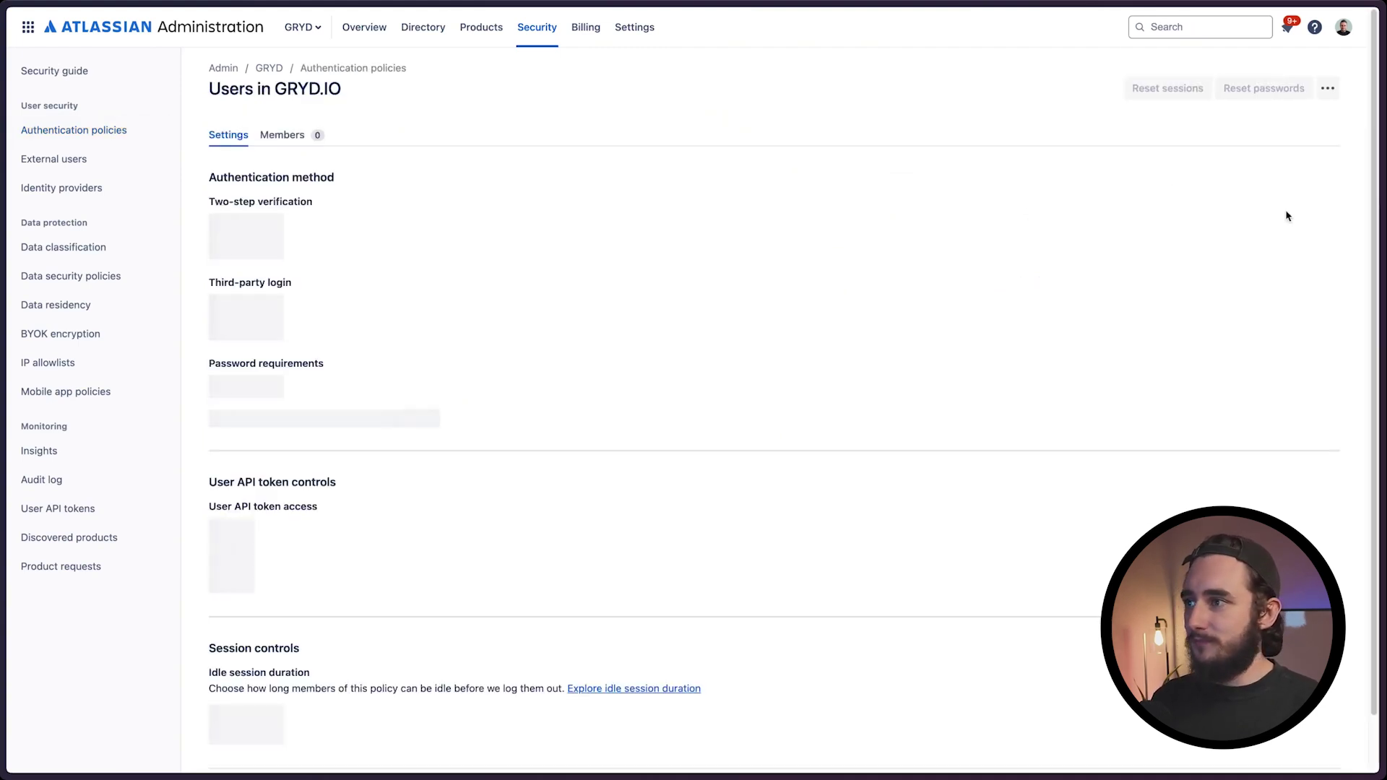
{"action": "left_click", "coordinate": [307, 136]}
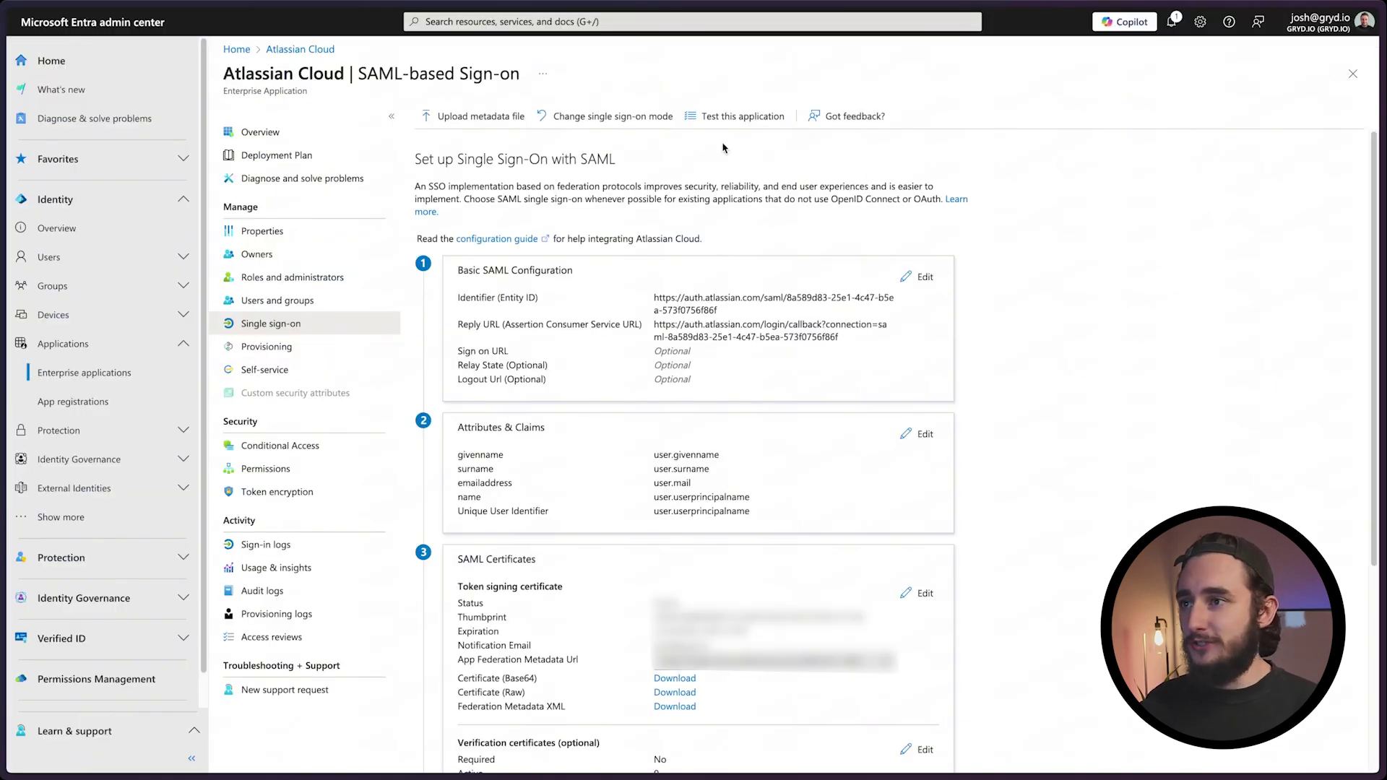
Step: Launch the single sign-on test for the Atlassian Cloud app
{"action": "left_click", "coordinate": [731, 119]}
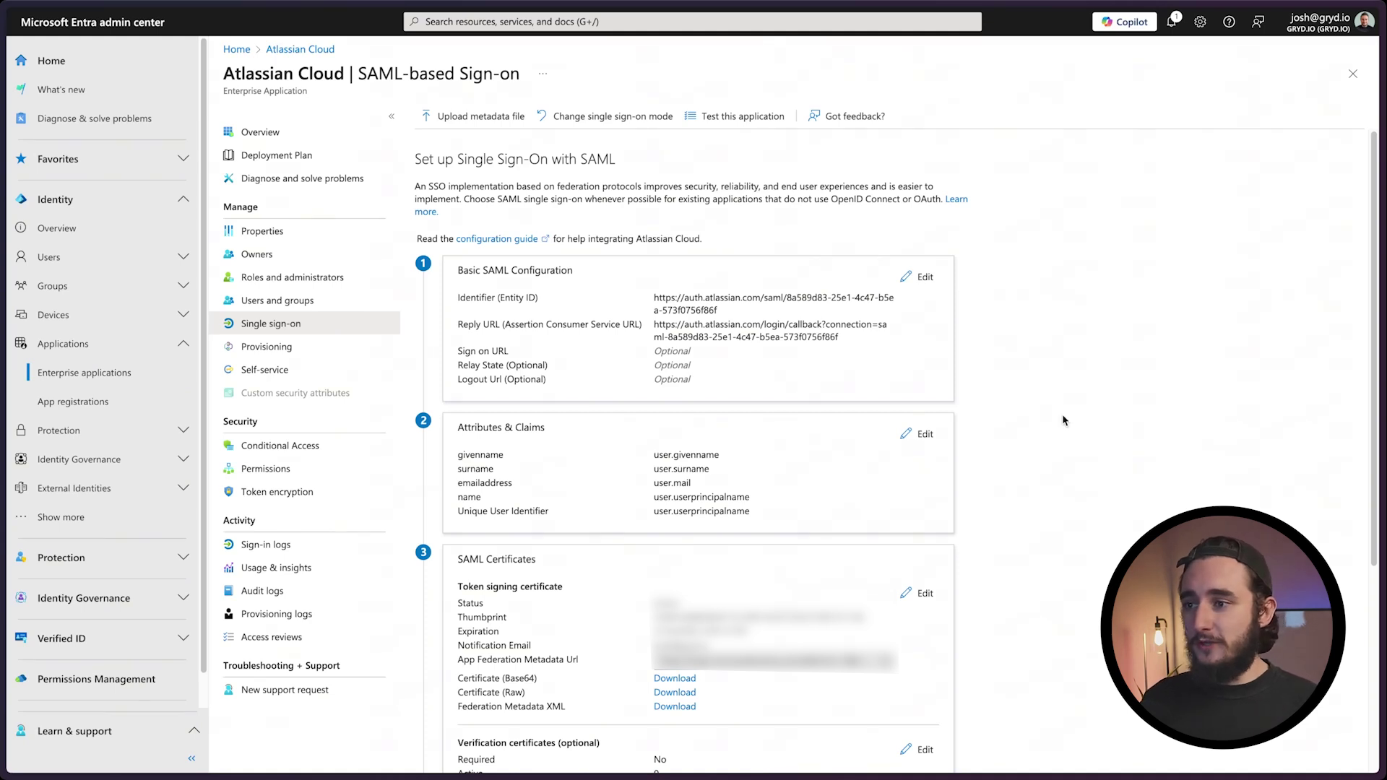
Step: Change the Unique User Identifier claim's source attribute to user.mail and save it
{"action": "left_click", "coordinate": [921, 434]}
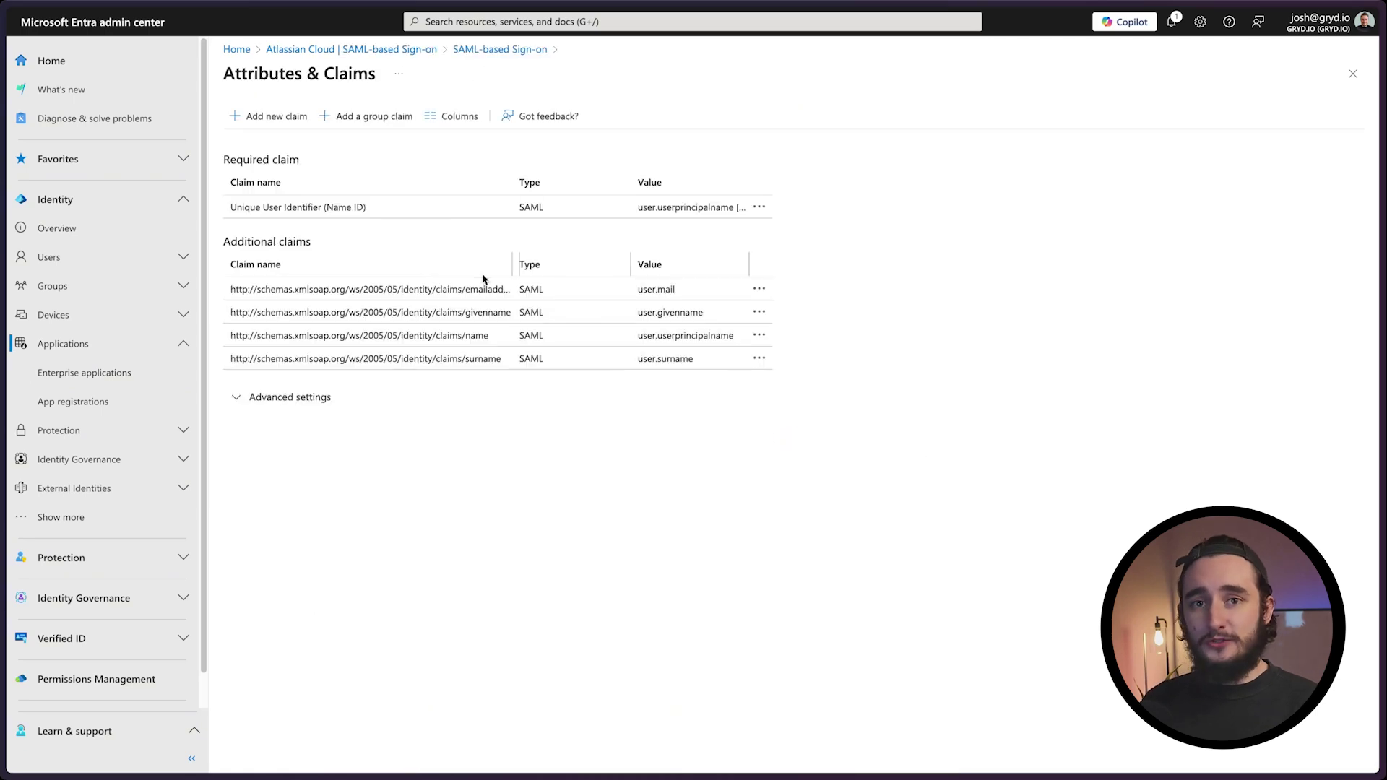
{"action": "left_click", "coordinate": [407, 215]}
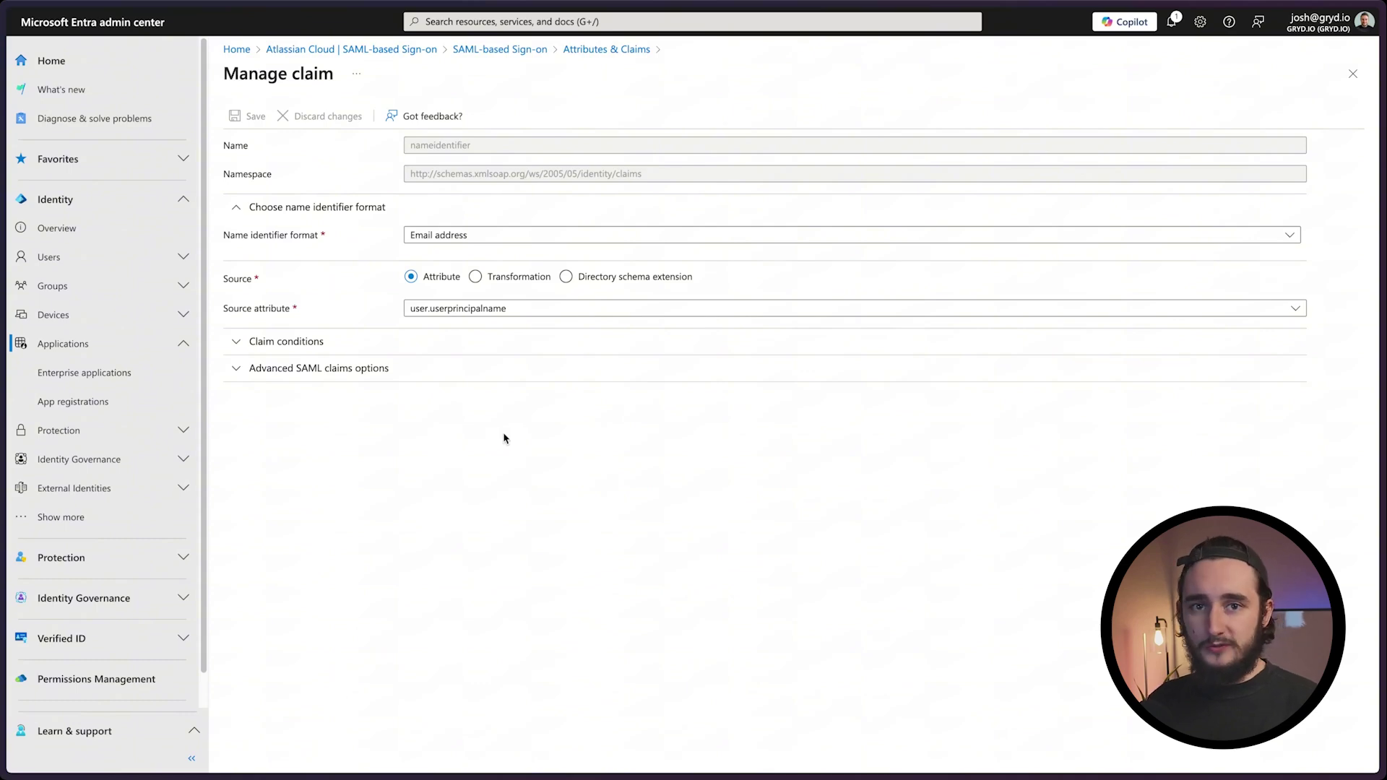
{"action": "left_click", "coordinate": [509, 319]}
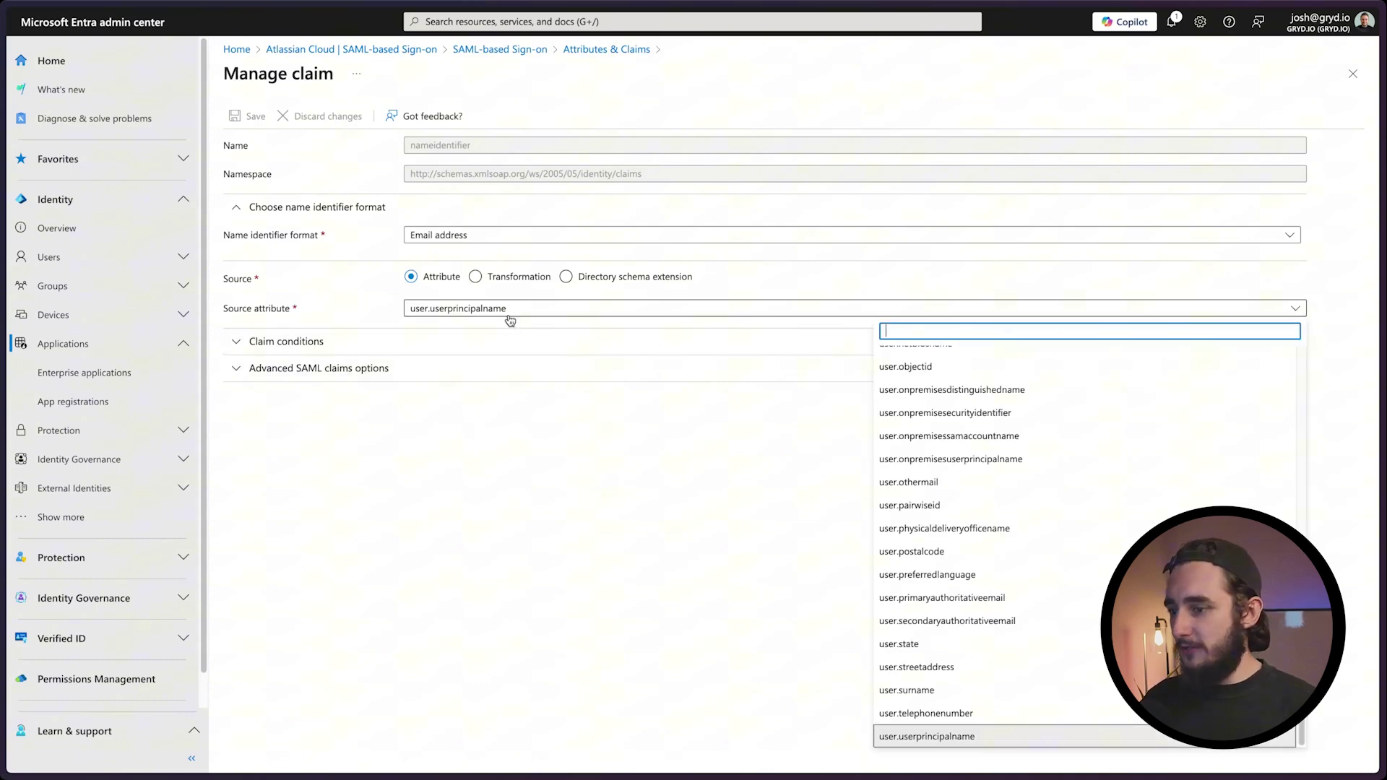
{"action": "type", "text": "user.mail"}
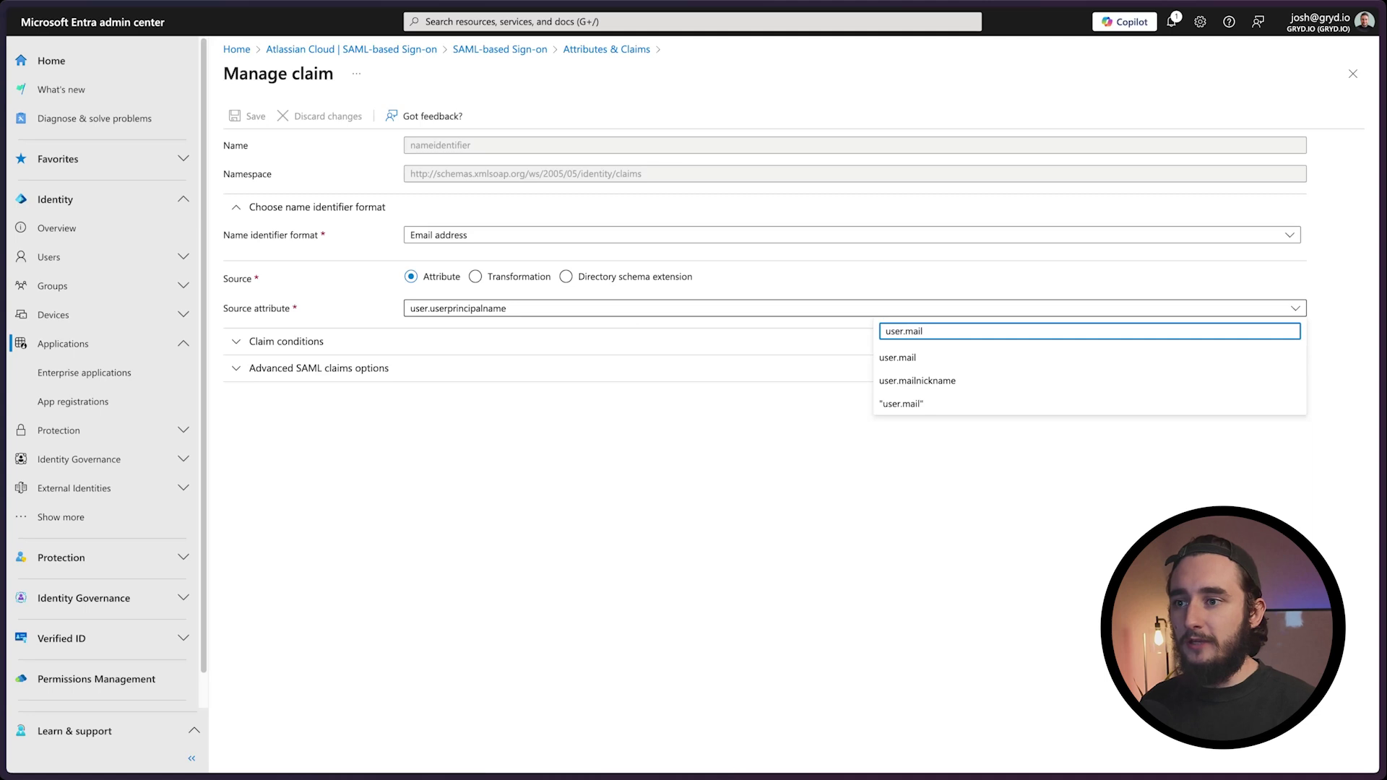
{"action": "key", "text": "Return"}
{"action": "left_click", "coordinate": [245, 117]}
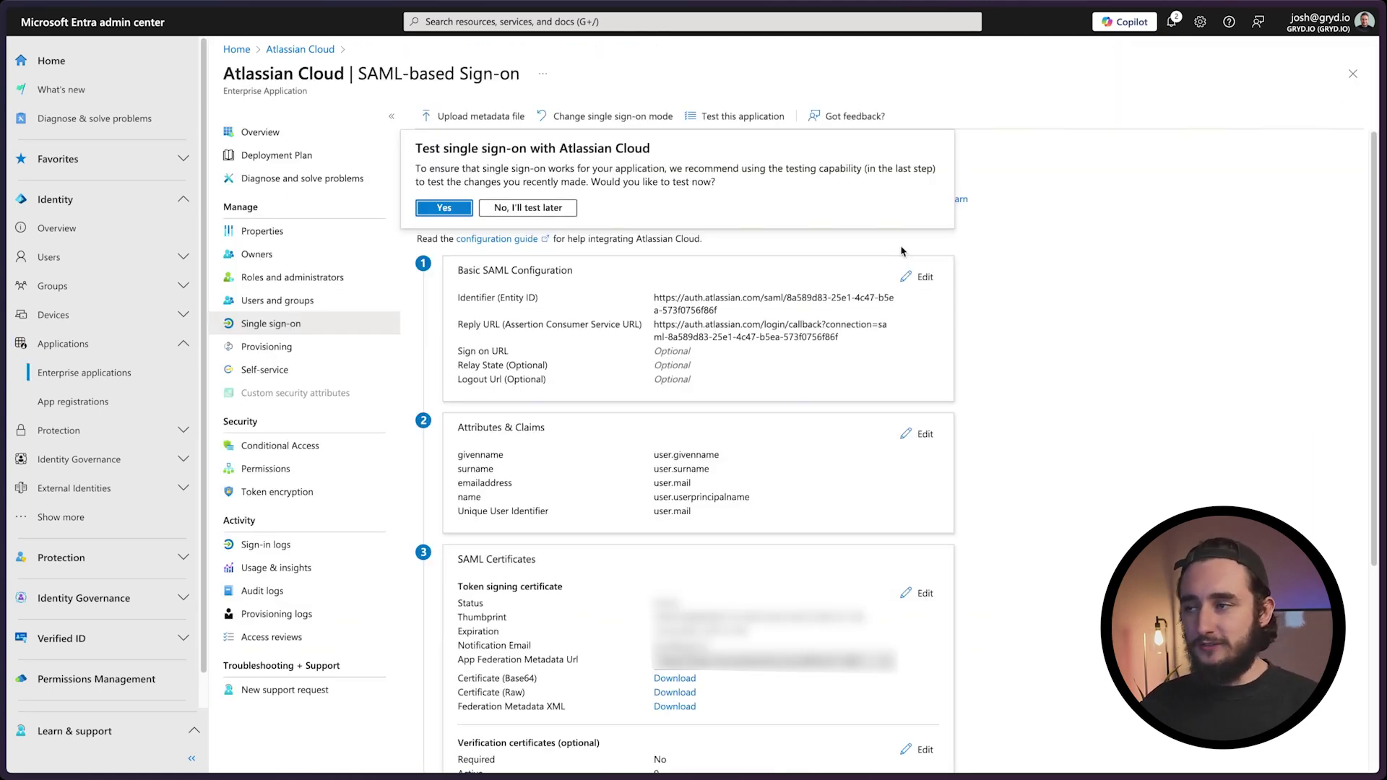
Step: Confirm testing now, then open single sign-on settings for the Users in GRYD.IO policy
{"action": "left_click", "coordinate": [468, 211]}
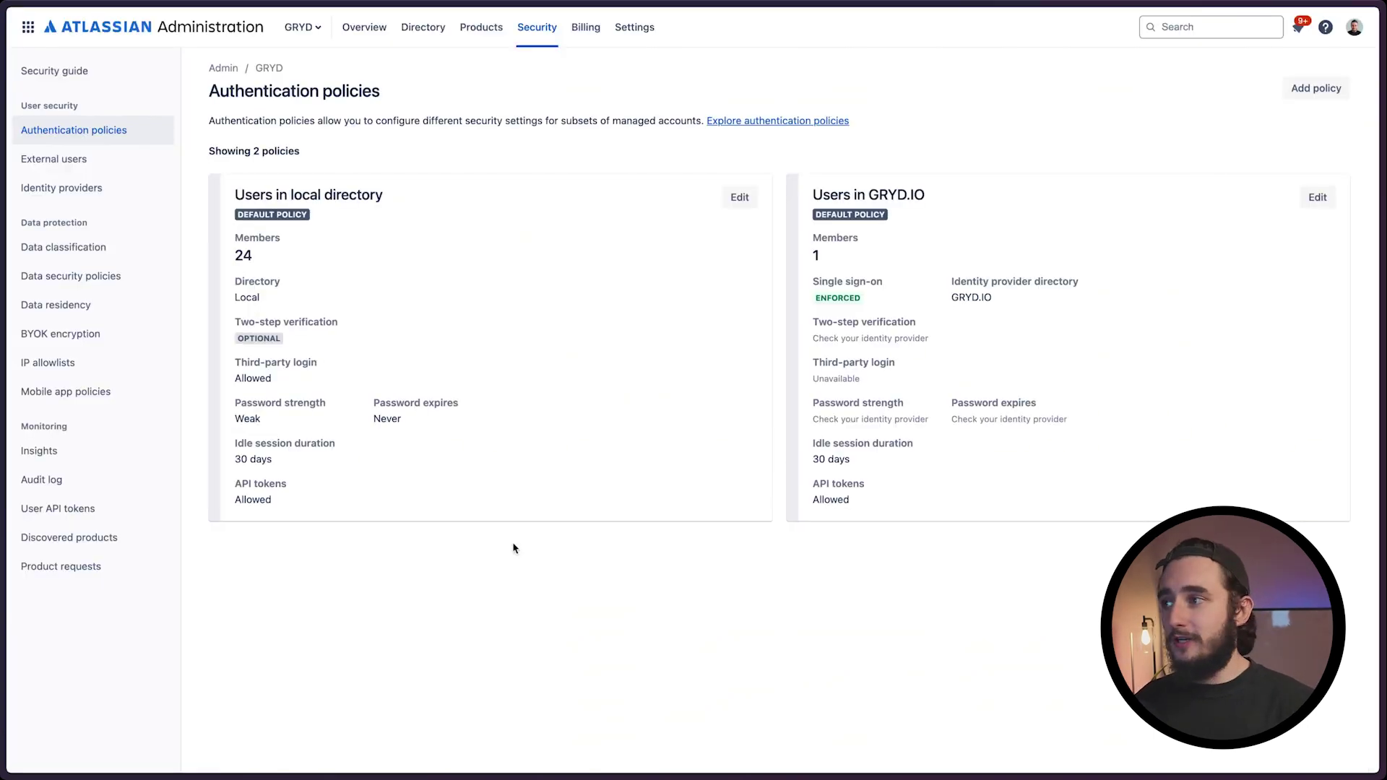
{"action": "left_click", "coordinate": [1316, 200]}
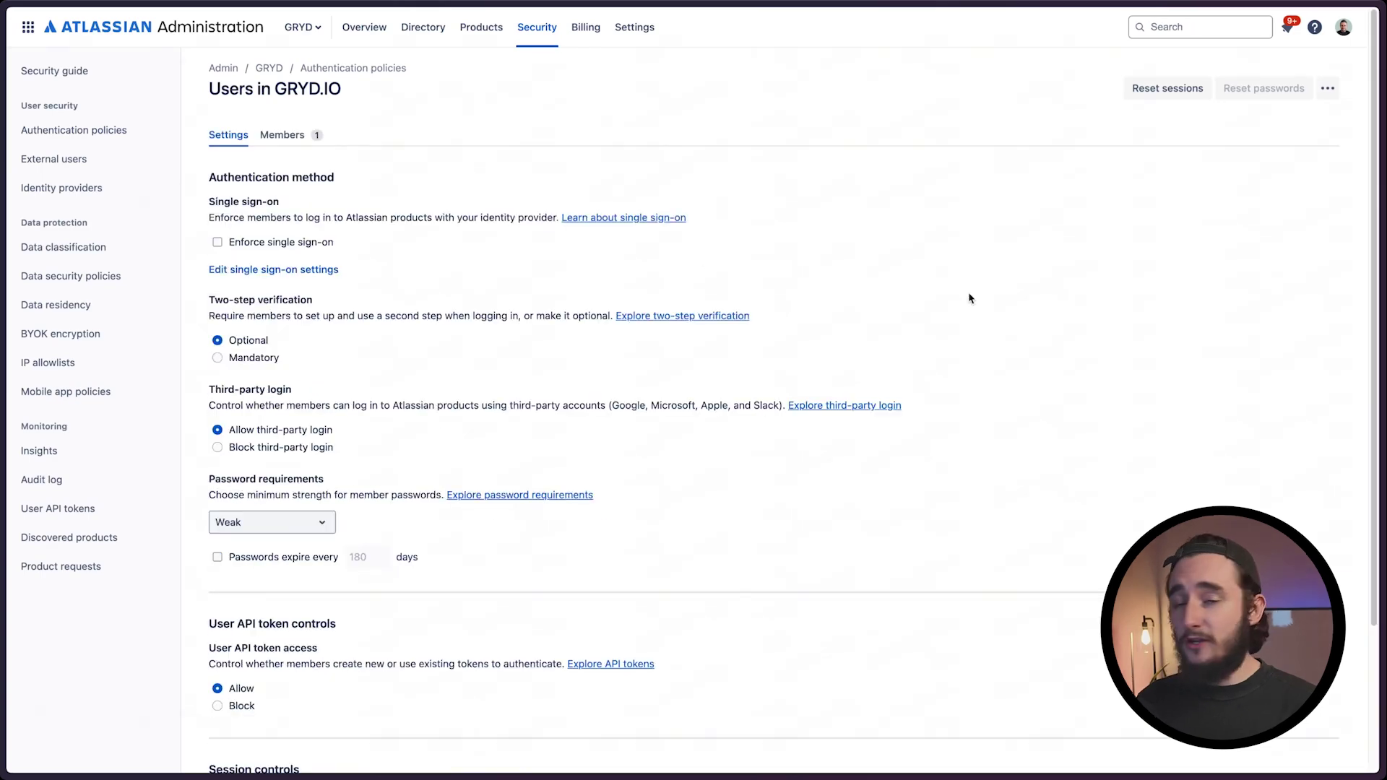
{"action": "left_click", "coordinate": [303, 271]}
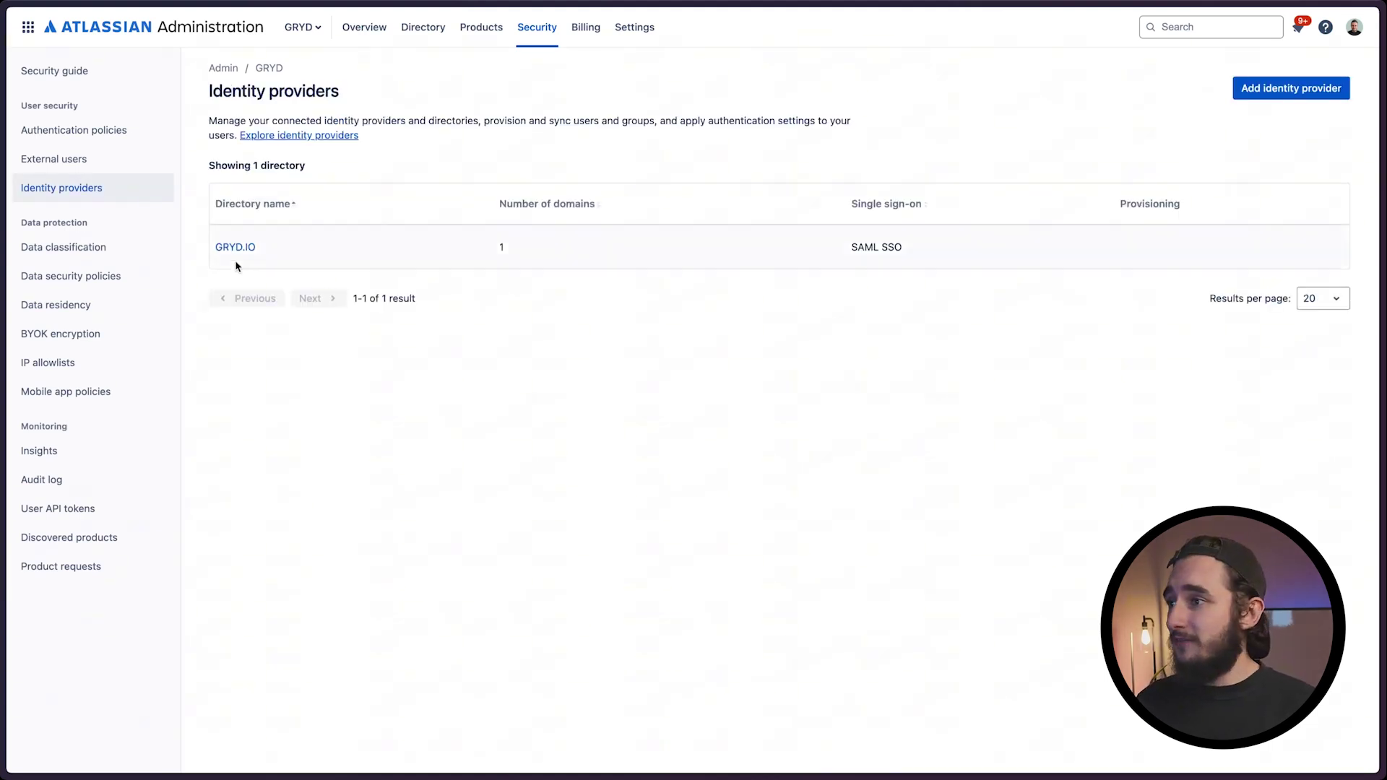
Step: Start user provisioning for the GRYD.IO directory through to the SCIM base URL and API key
{"action": "left_click", "coordinate": [234, 247]}
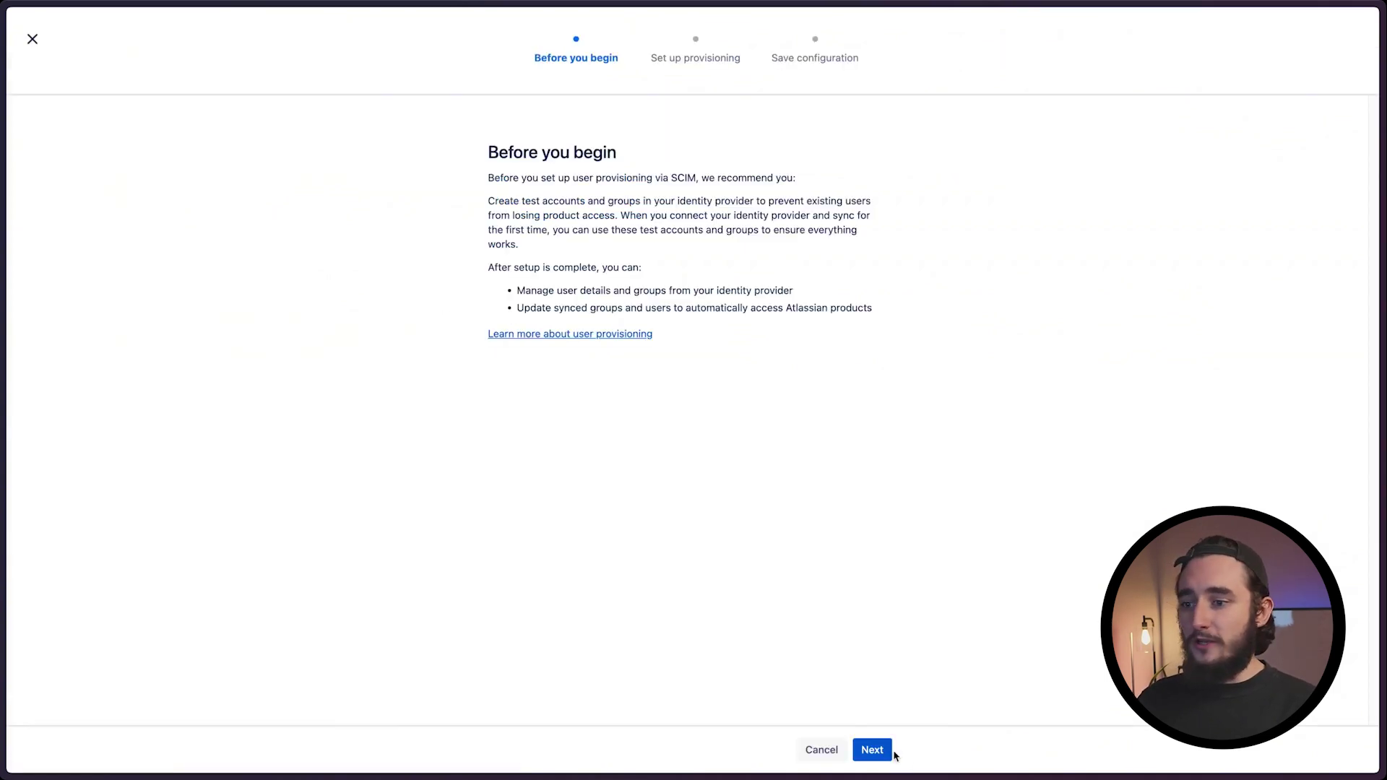
{"action": "left_click", "coordinate": [871, 751]}
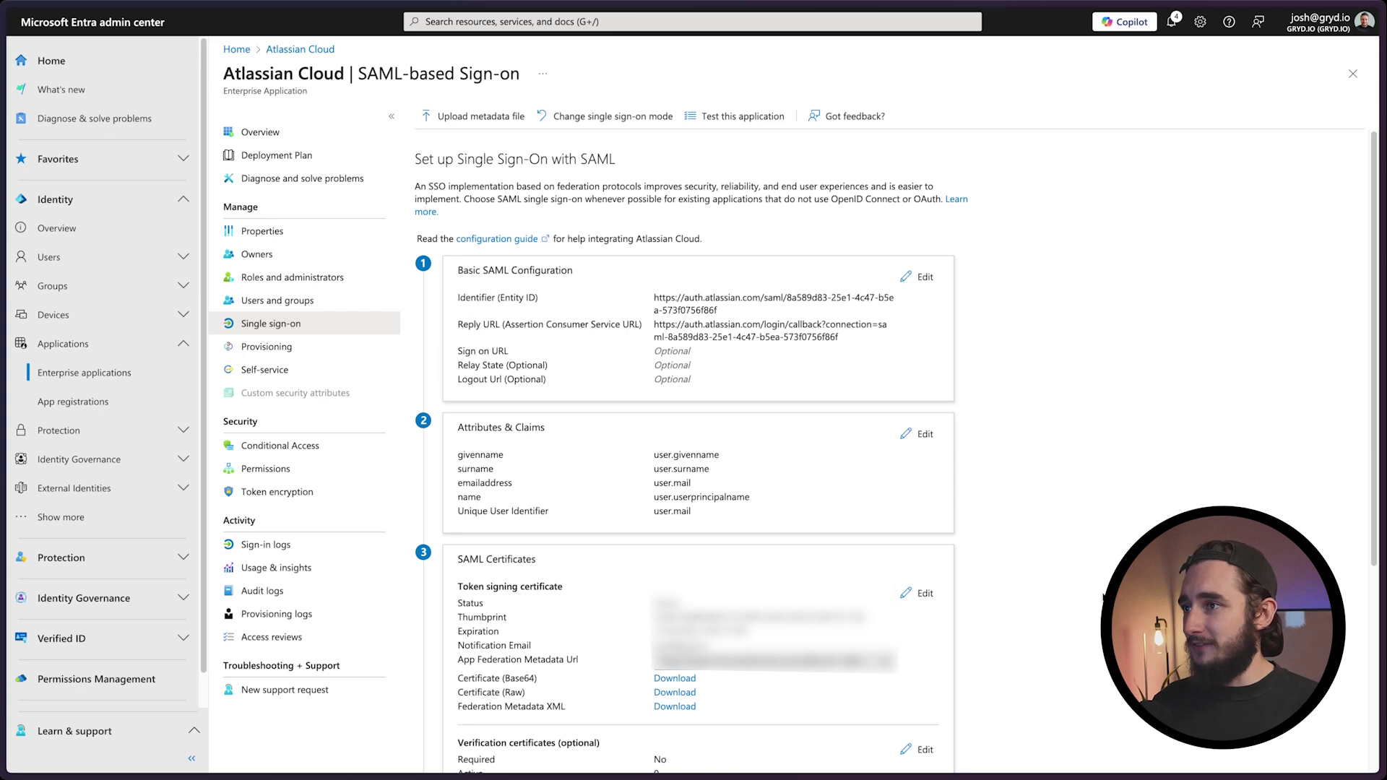
Step: Set Atlassian Cloud provisioning to Automatic with the SCIM tenant URL and token, then test the connection
{"action": "left_click", "coordinate": [312, 355]}
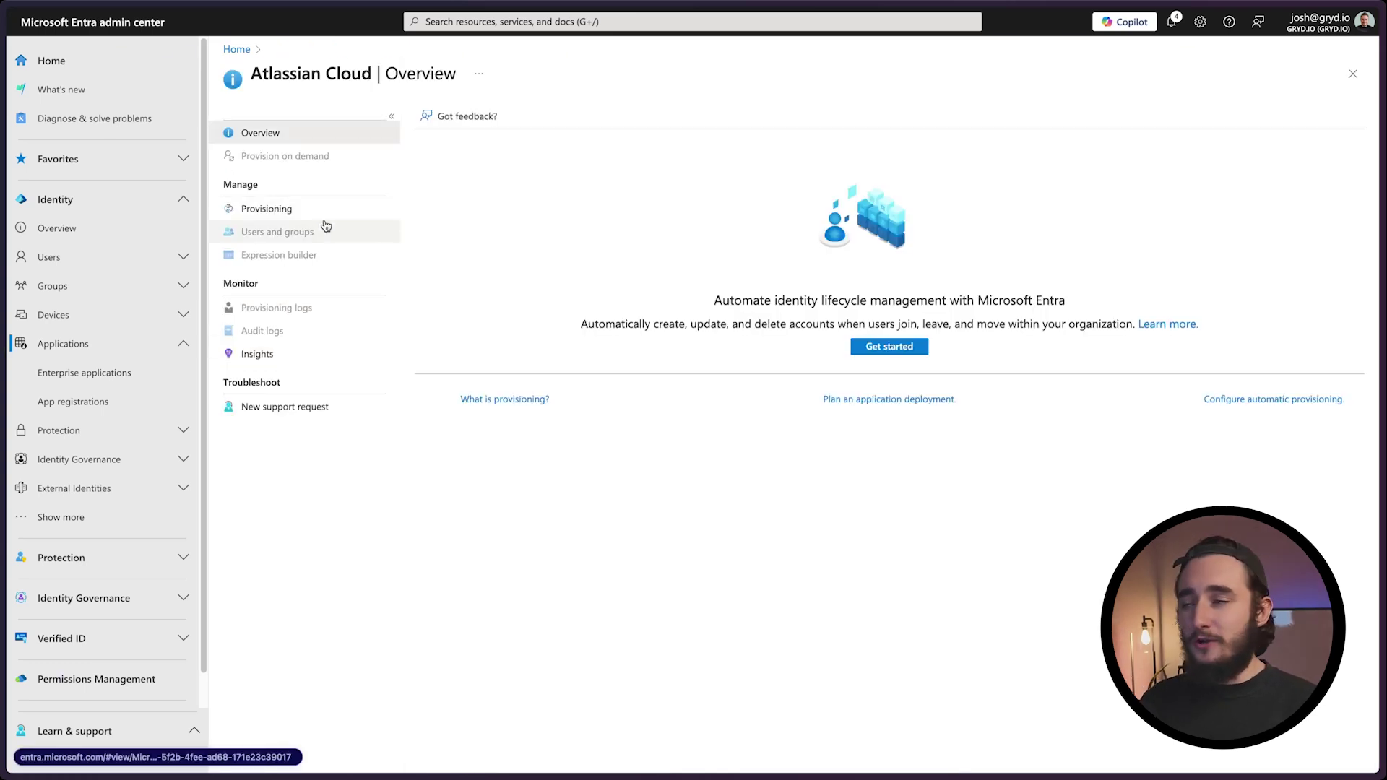
{"action": "left_click", "coordinate": [307, 211]}
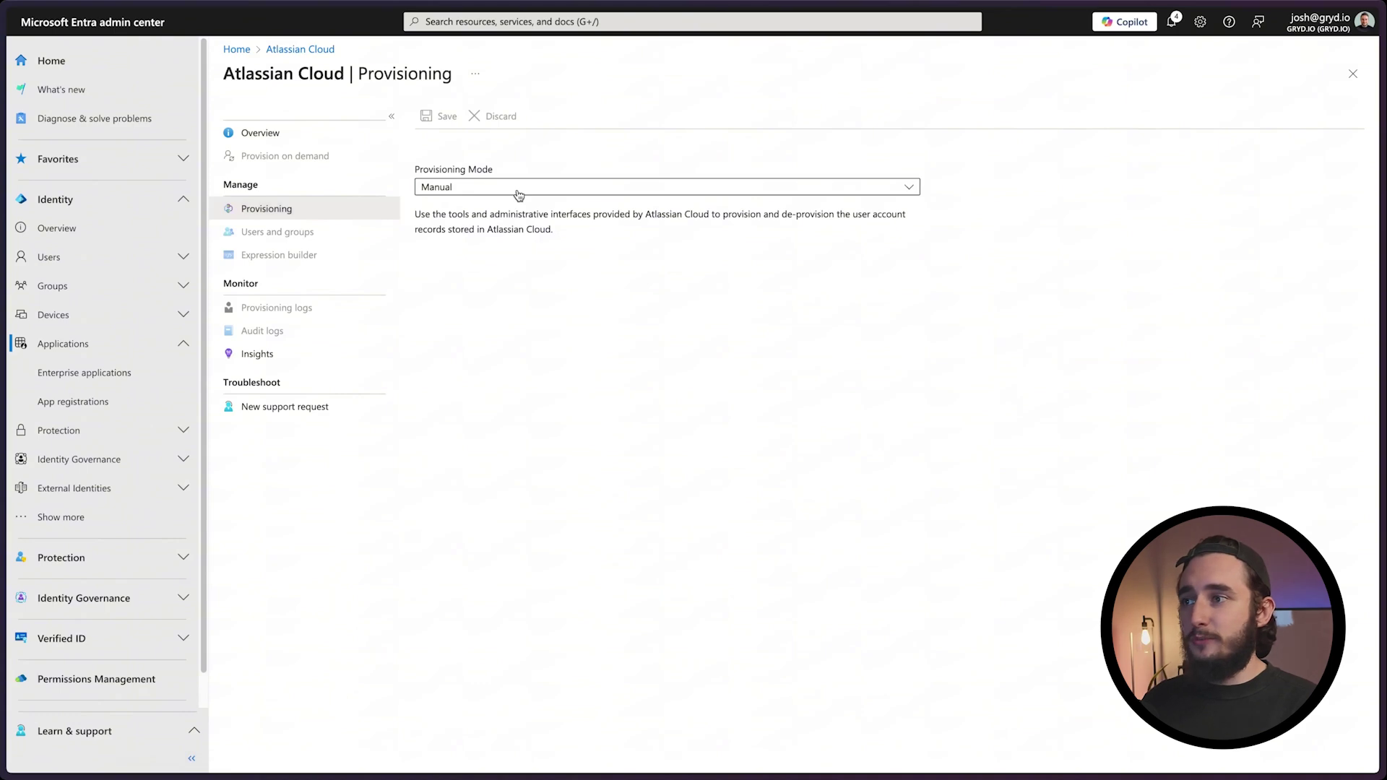
{"action": "left_click", "coordinate": [518, 189]}
{"action": "left_click", "coordinate": [506, 229]}
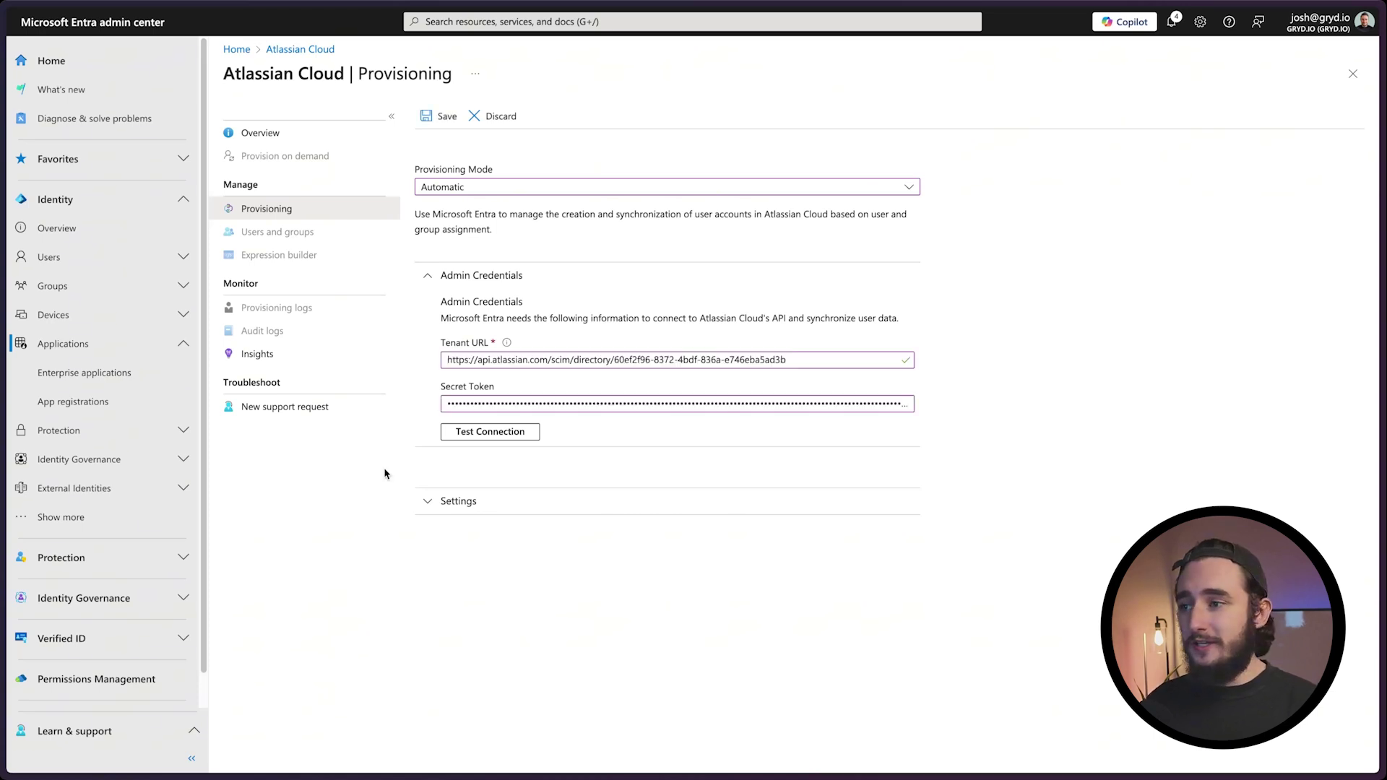
{"action": "left_click", "coordinate": [489, 433]}
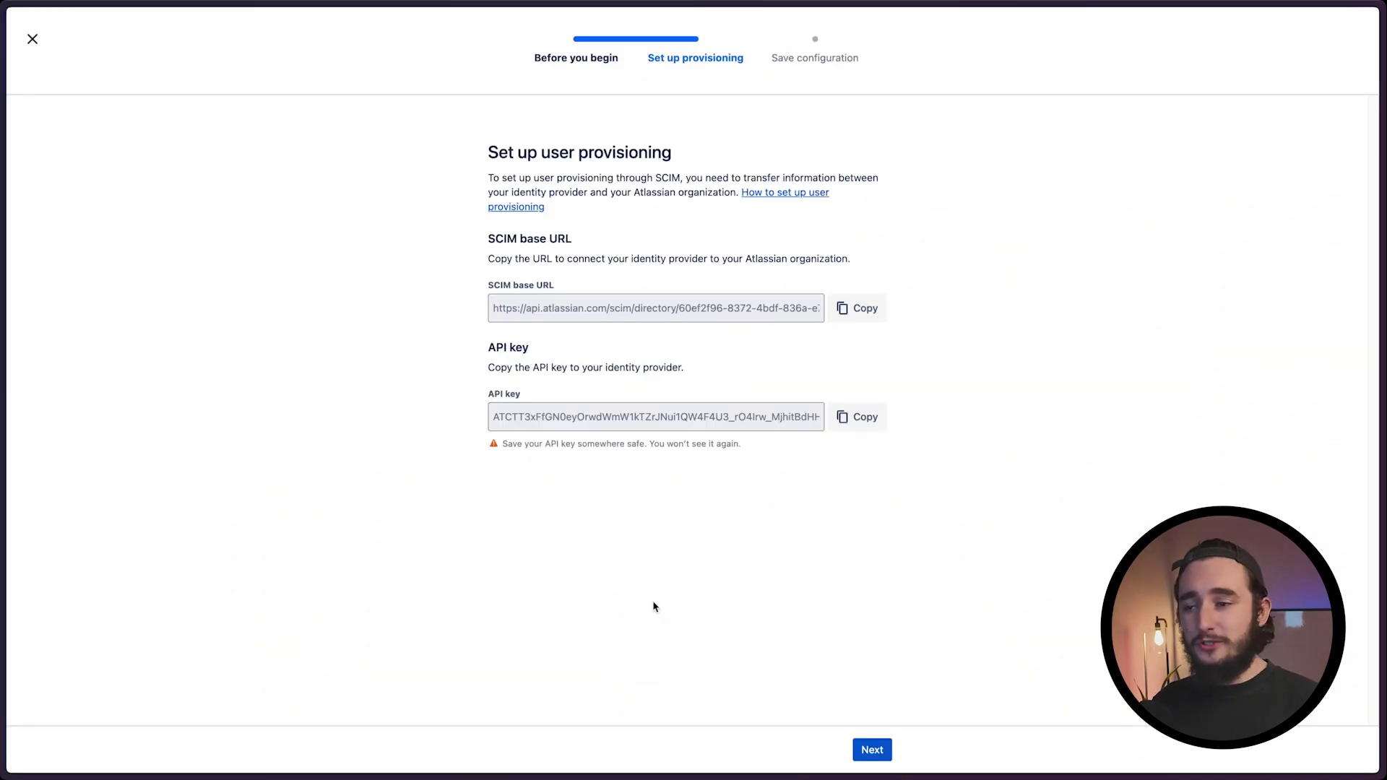
Step: Finish the provisioning wizard and save the SCIM configuration for GRYD.IO, with the API key expiring 03/16/2026
{"action": "left_click", "coordinate": [874, 750]}
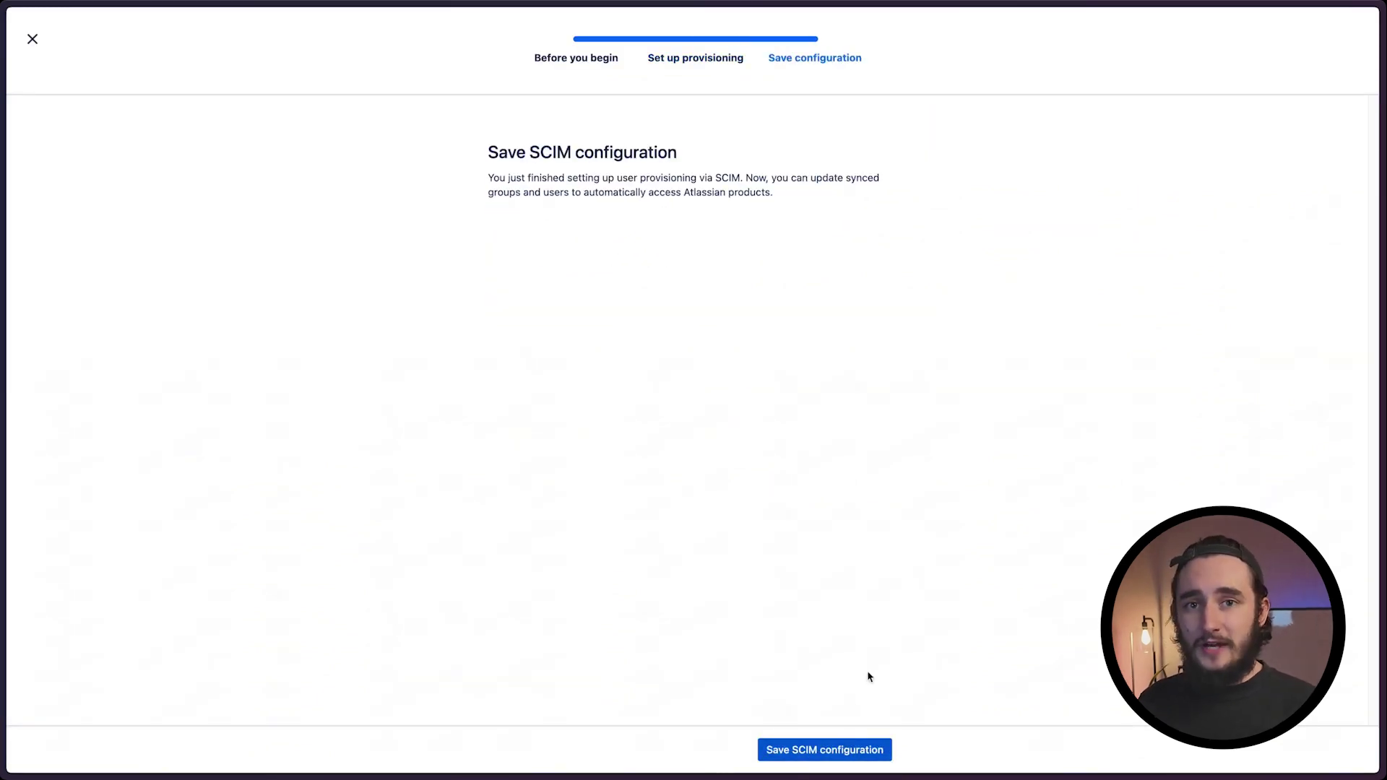
{"action": "key", "text": "Return"}
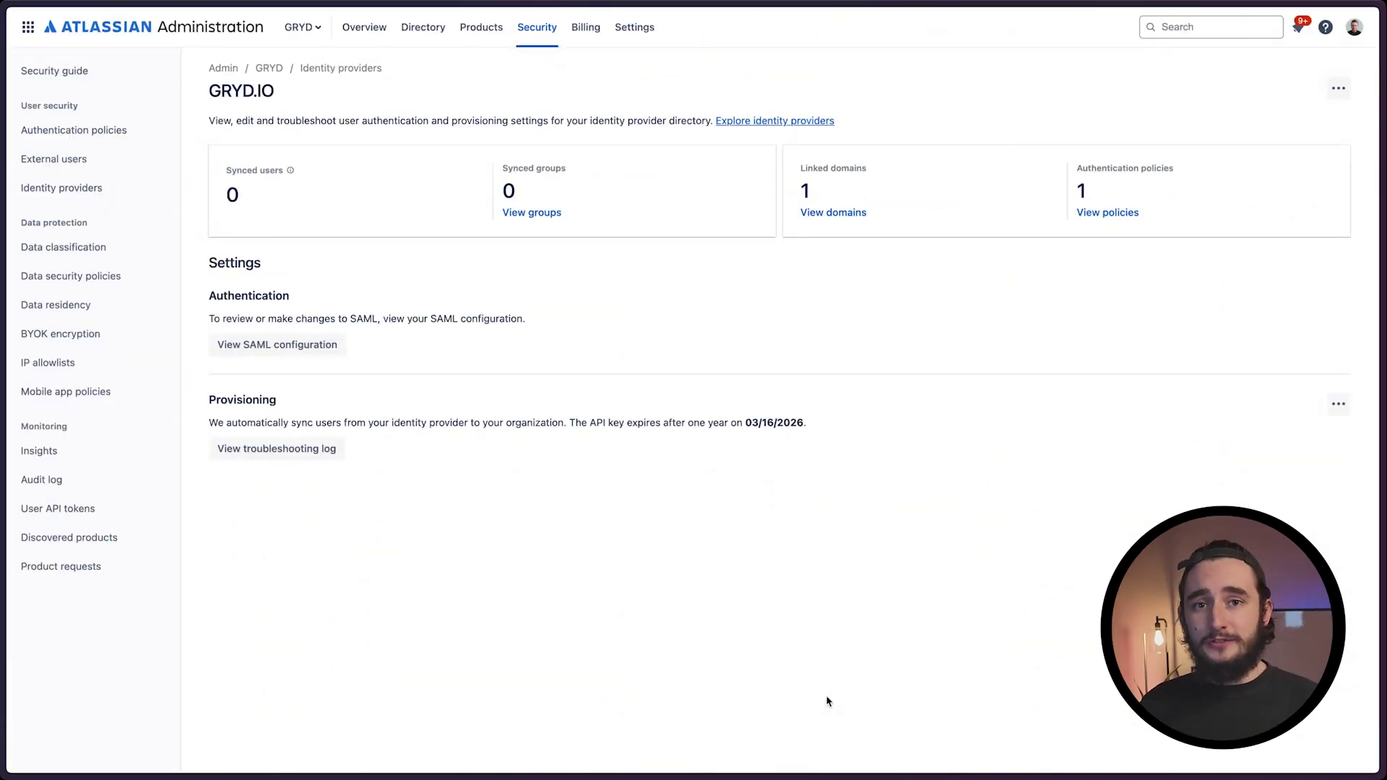